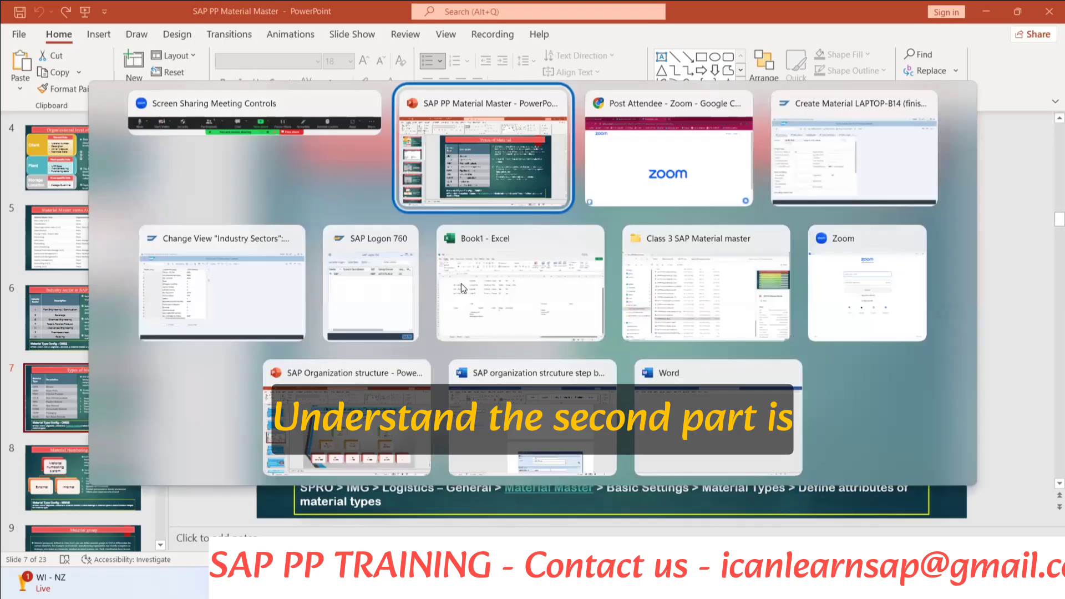
Switch to the Book1 workbook in Excel and enter "Material Group" in cell C31 of Sheet2.
key(Tab)
key(Tab)
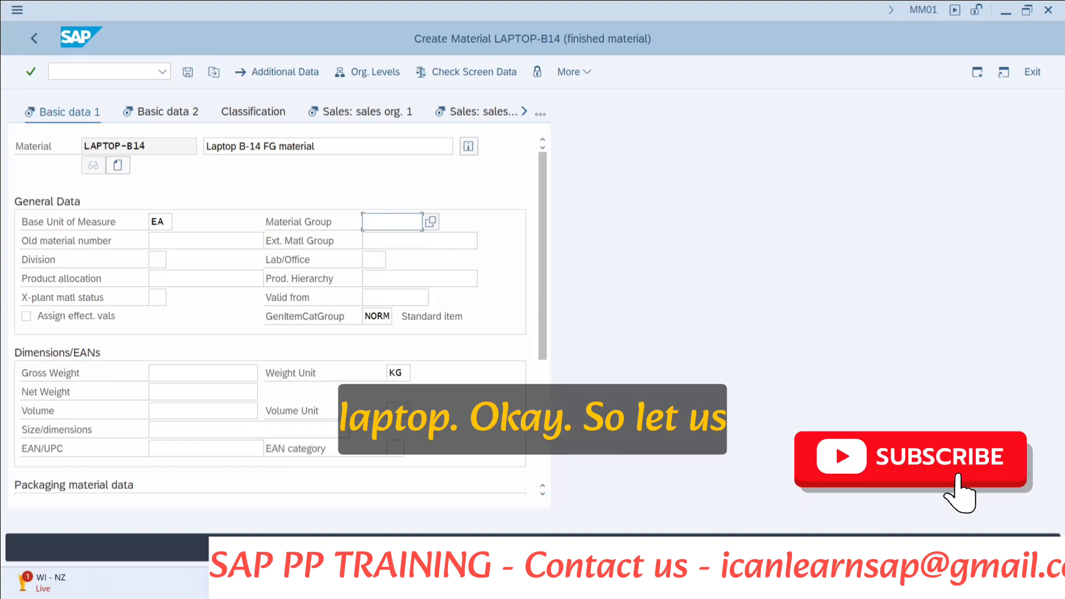
key(alt+Tab)
scroll(435, 433, down, 1)
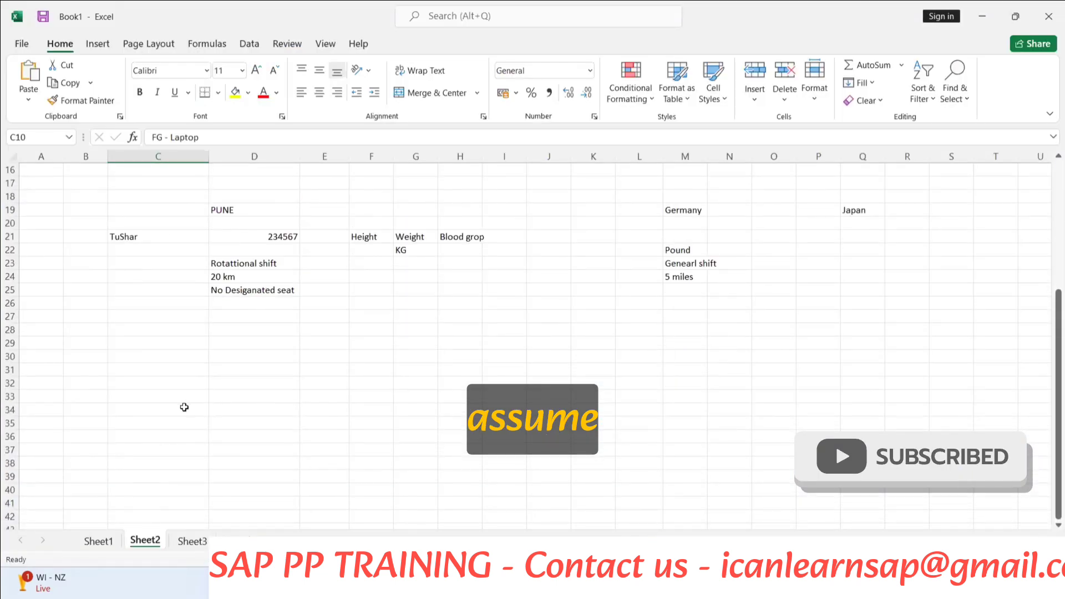
click(169, 367)
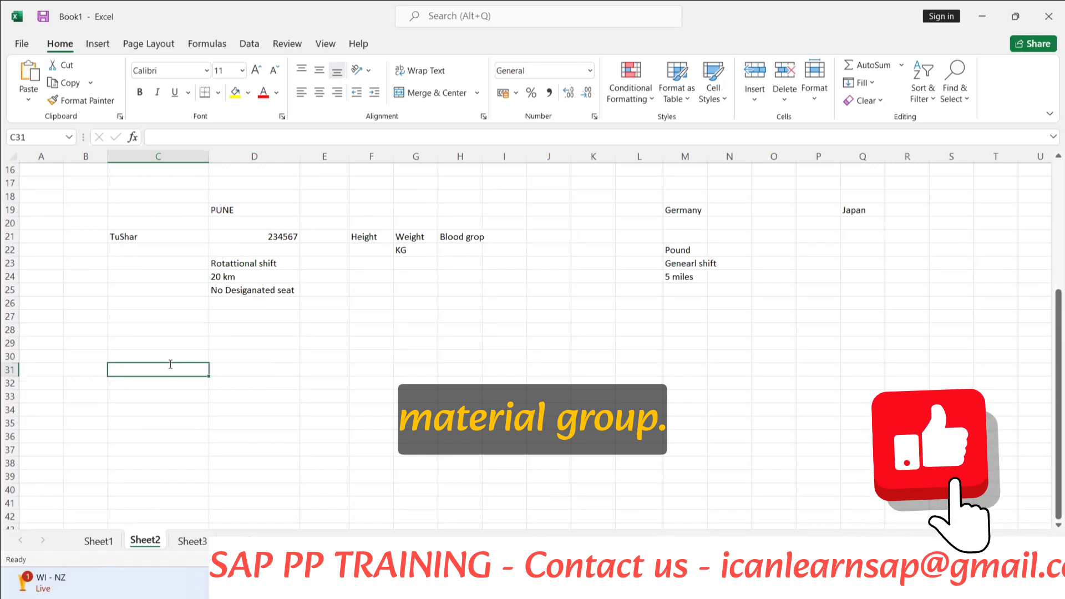
text(Material Group)
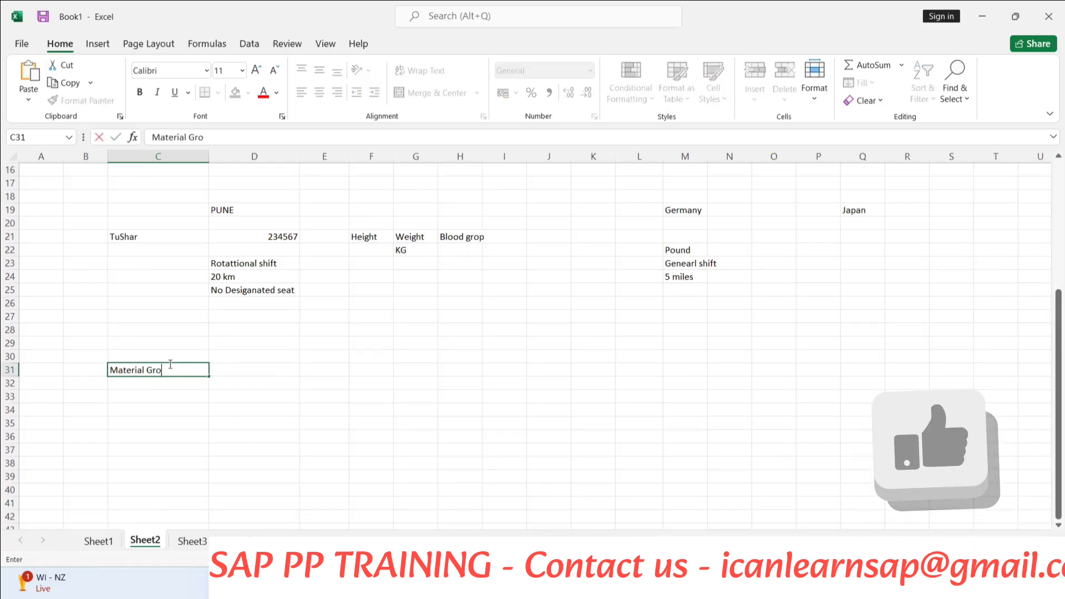
click(254, 423)
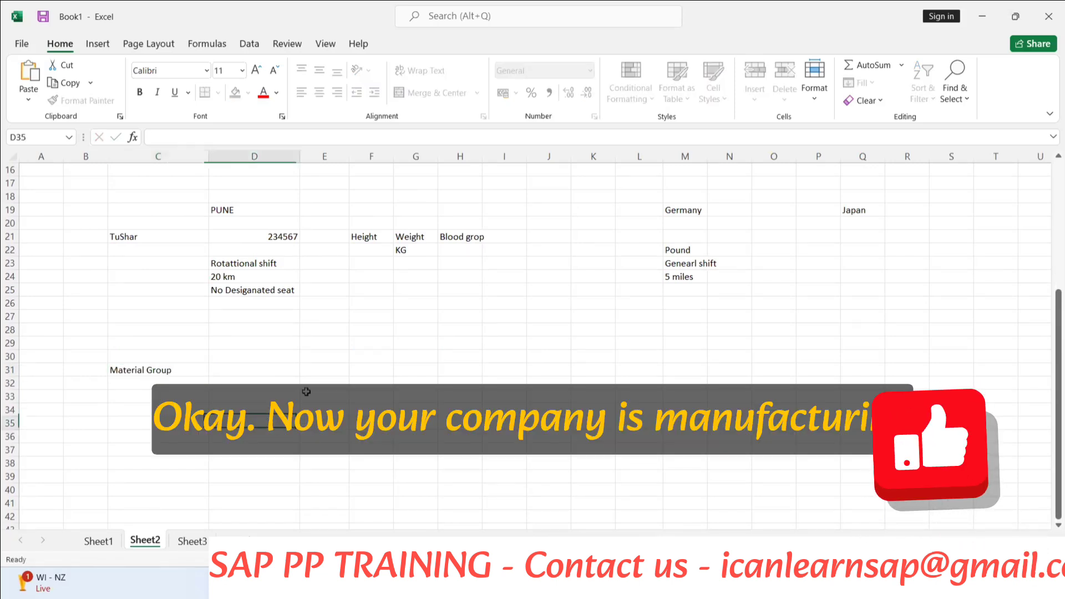
Enter "Laptop" in cell E31 beside the Material Group label.
click(327, 368)
text(Laptop)
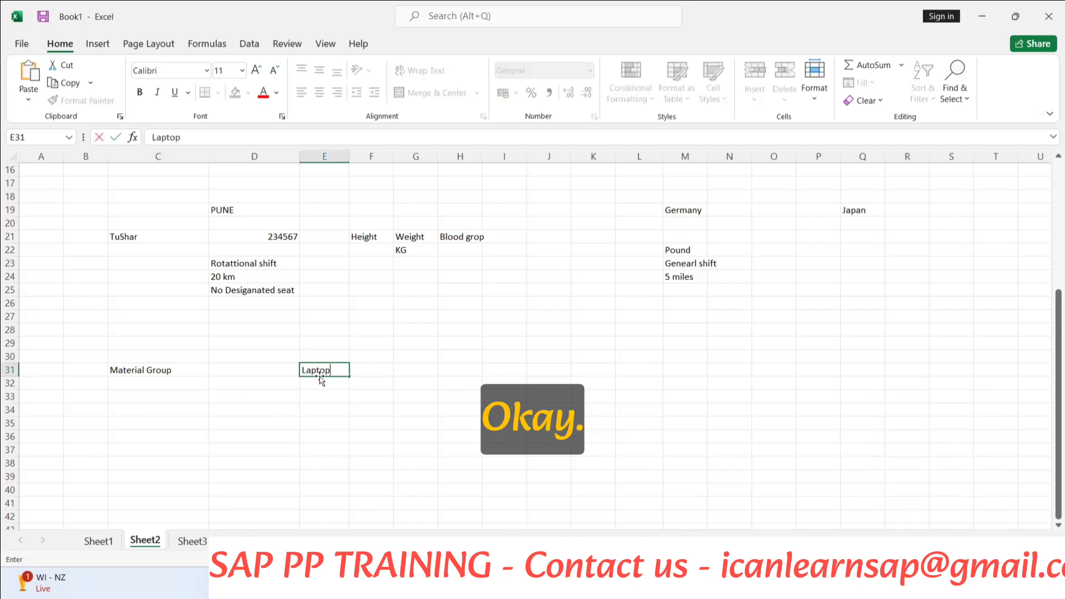
key(Return)
click(330, 369)
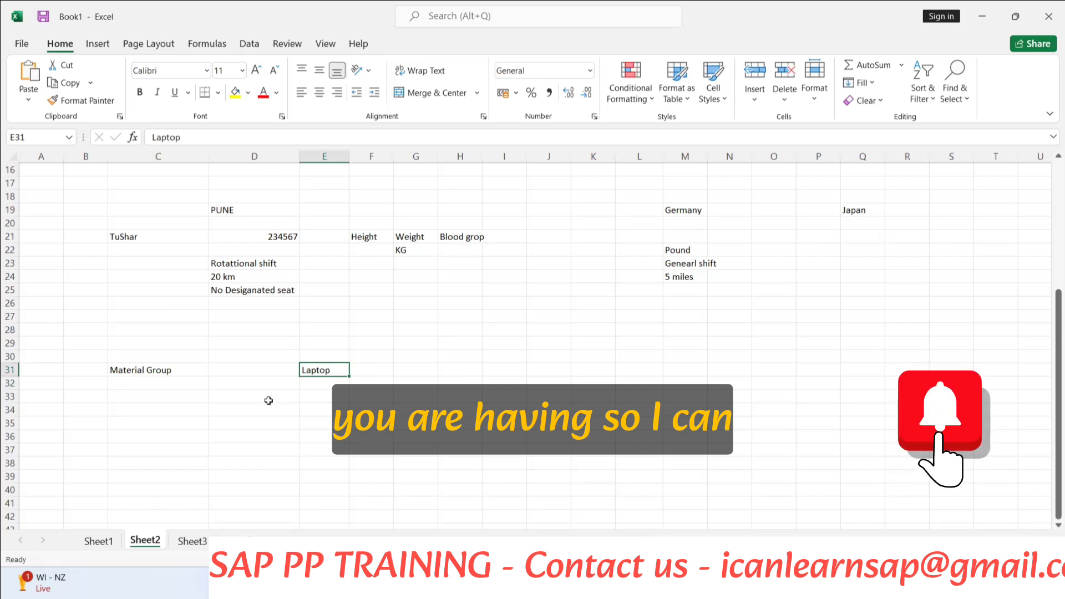
Enter the categories "Commerical Laptop" in cell D33 and "Indsutry Laptop" in cell F33.
click(268, 399)
text(Commerical )
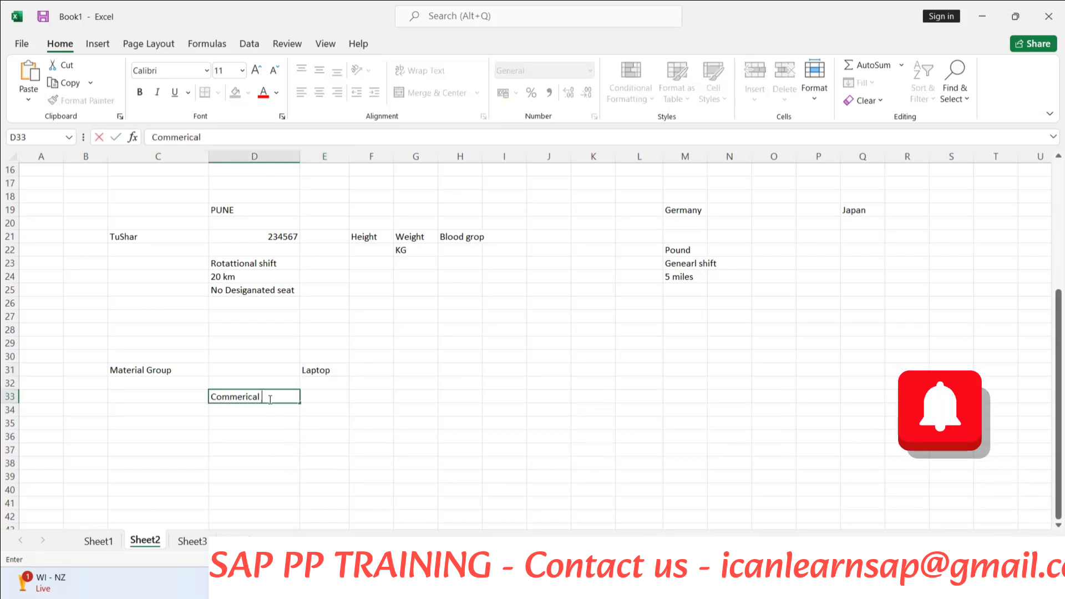
text(Laptop)
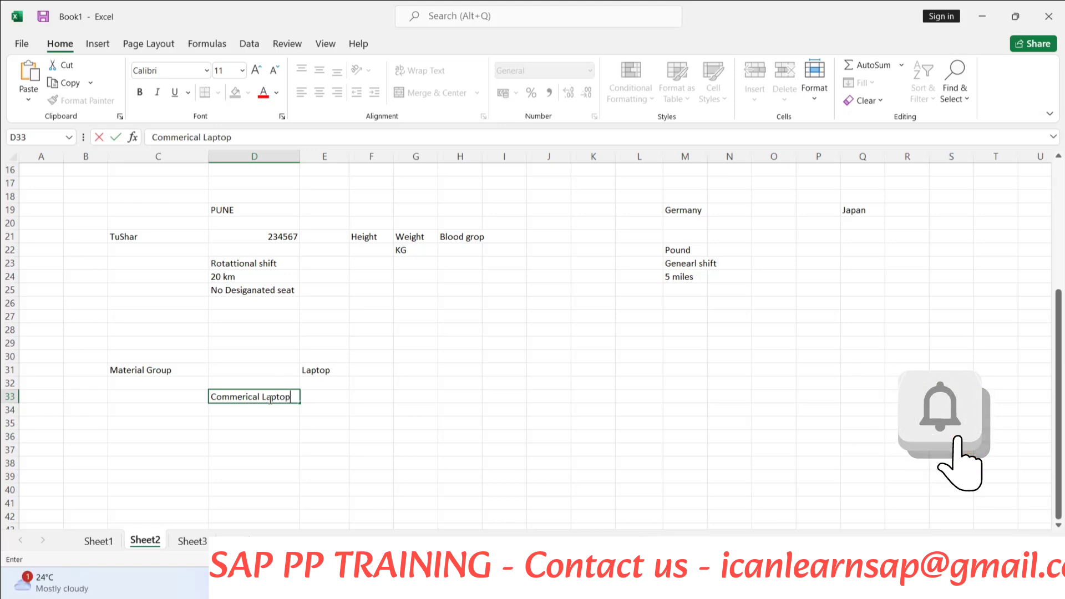
click(364, 399)
text(Indsu)
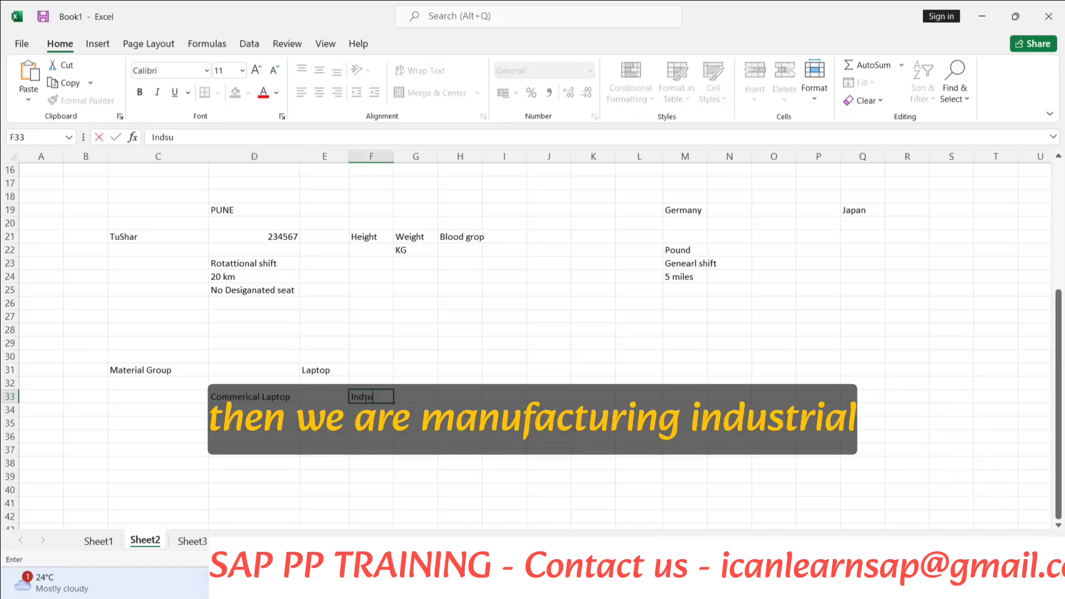
text(try Laptop)
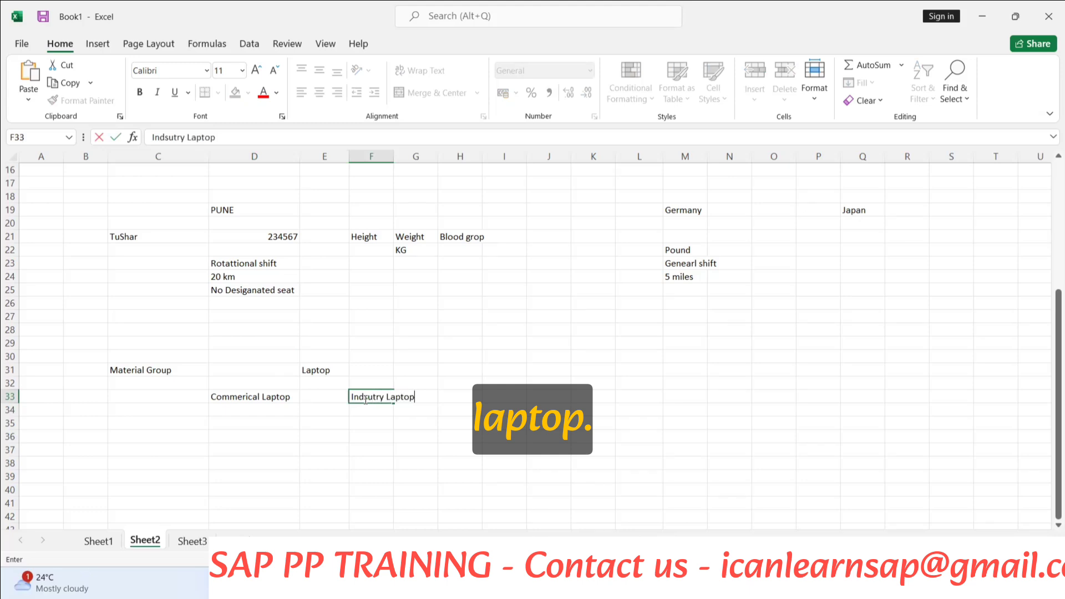
Add the categories "Personal Laptop" in cell H33 and "Gaming Laptop" in cell J33.
click(460, 400)
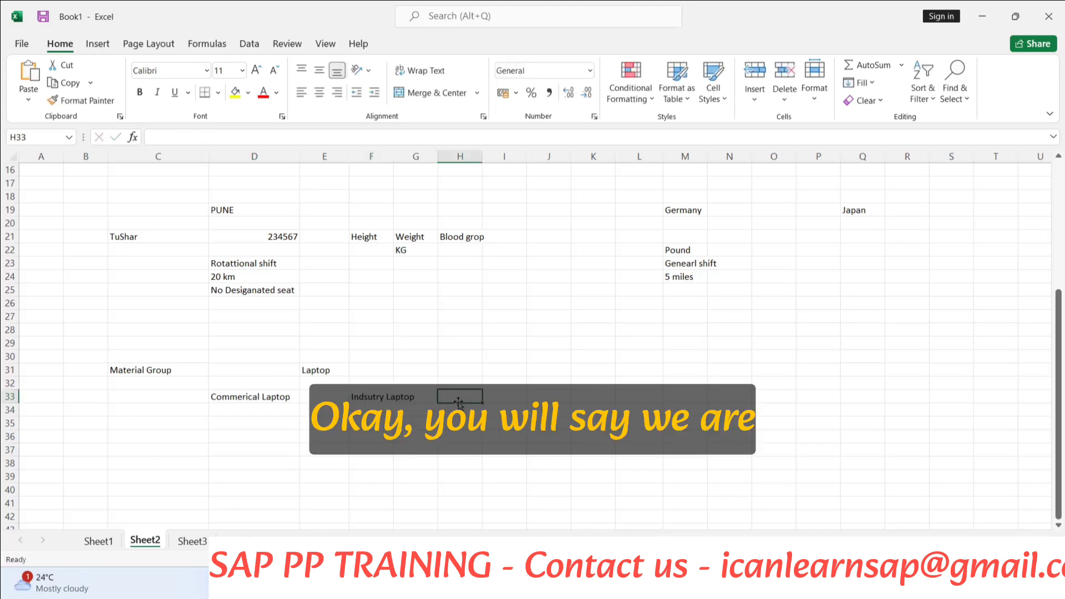
text(Personal)
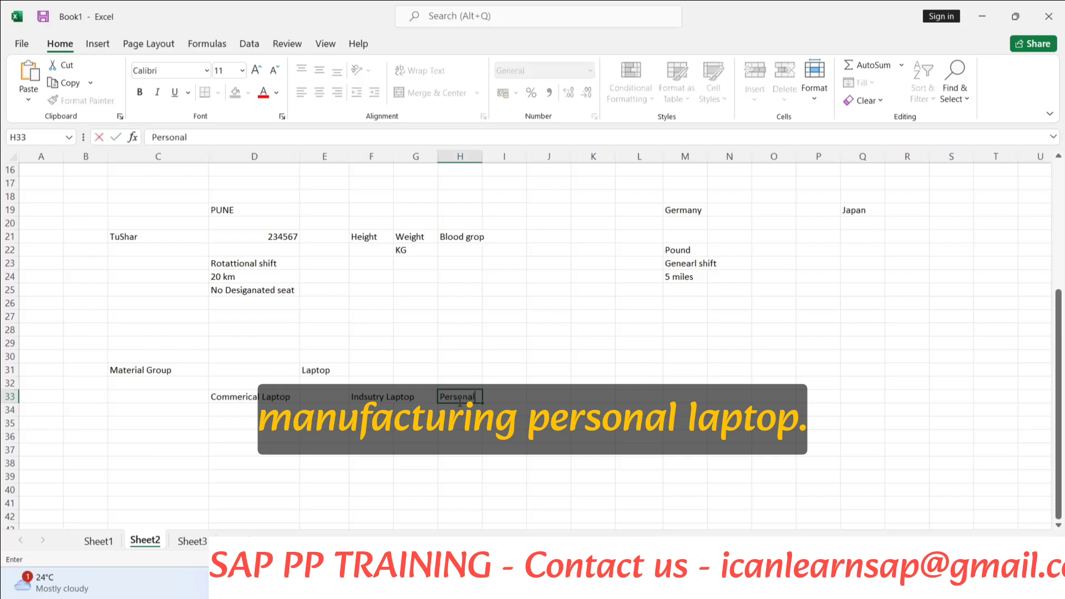
text( Laptop)
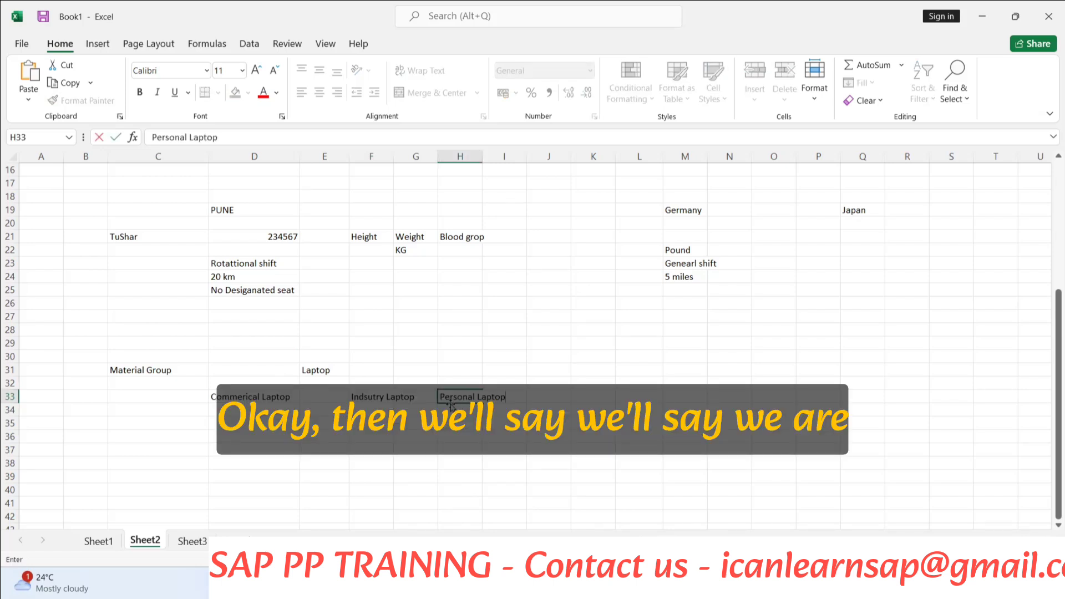
key(Return)
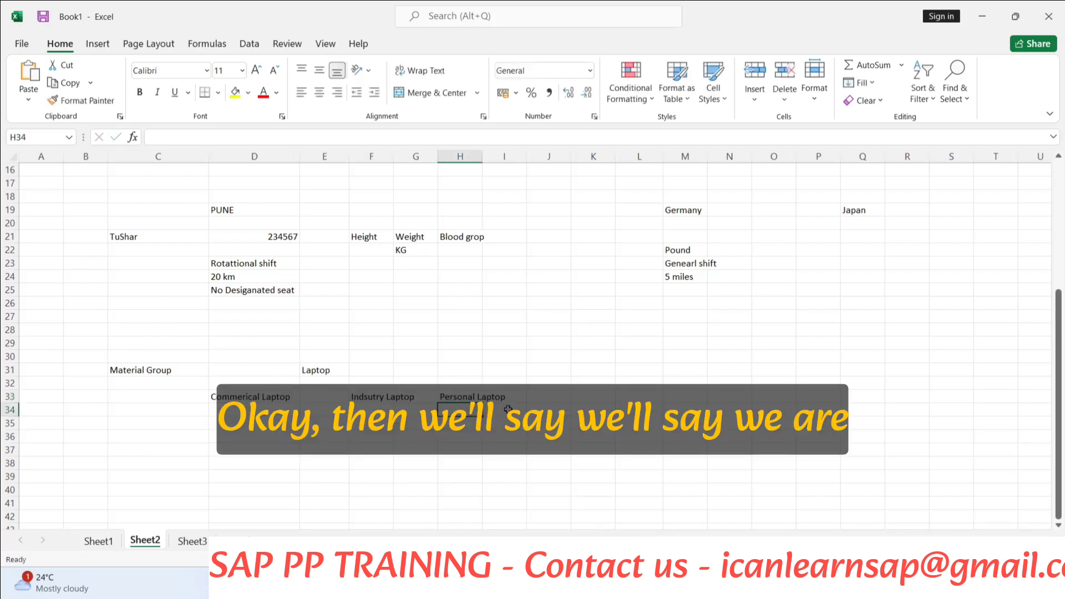
click(559, 401)
text(Gaming LAptop)
key(Return)
key(Return)
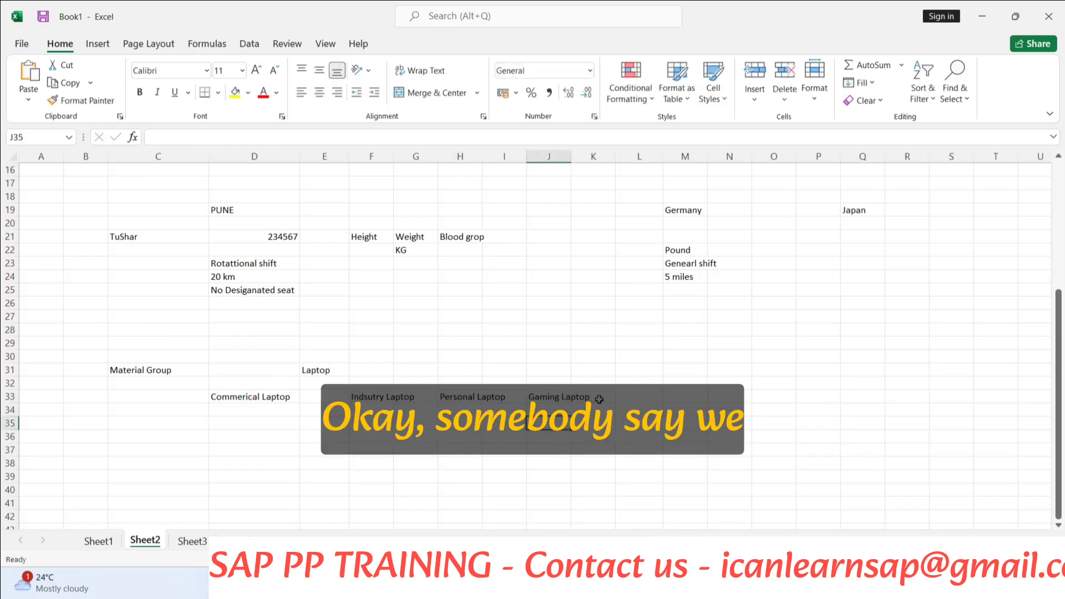
Add the category "Poratable laptop" in cell L33.
click(621, 397)
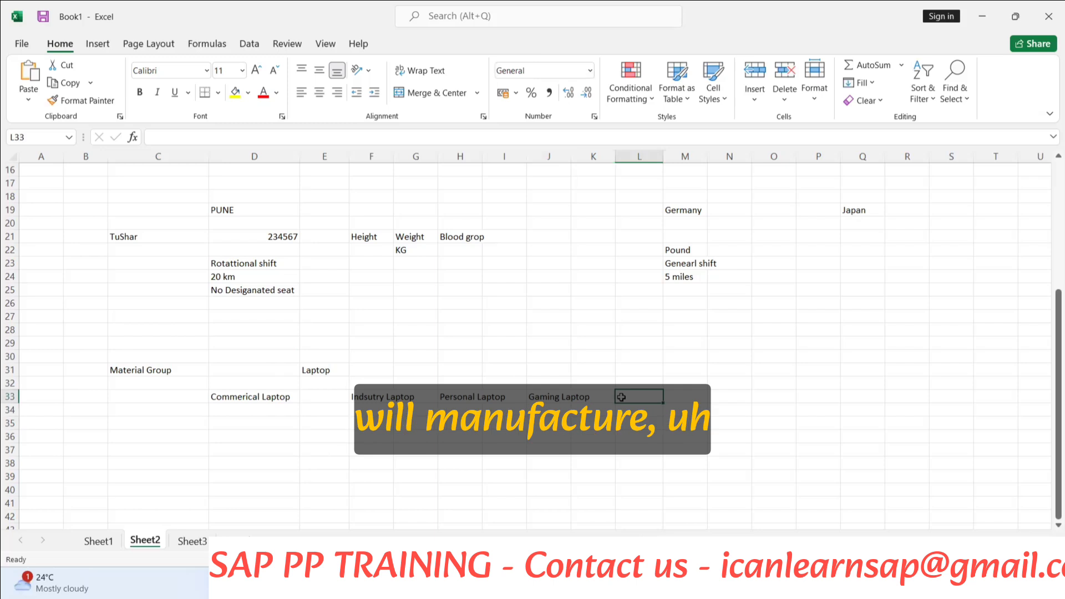
text(Poratable)
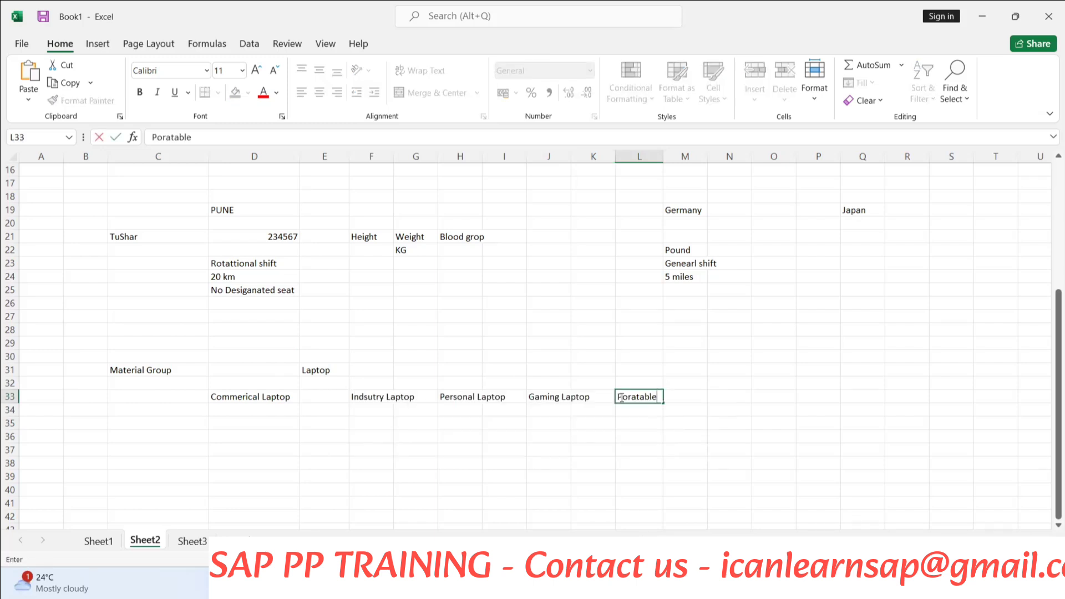
text( laptop)
click(610, 405)
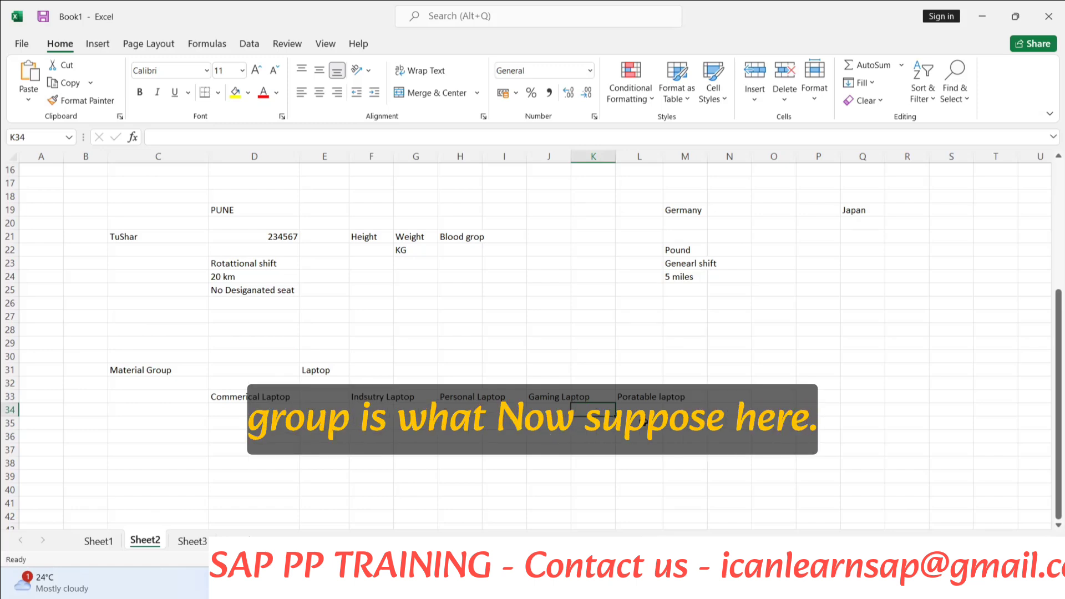
Check the material in SAP, return to the Excel workbook and enter "Laptop B14" in cell F35 under Indsutry Laptop.
key(alt+Tab)
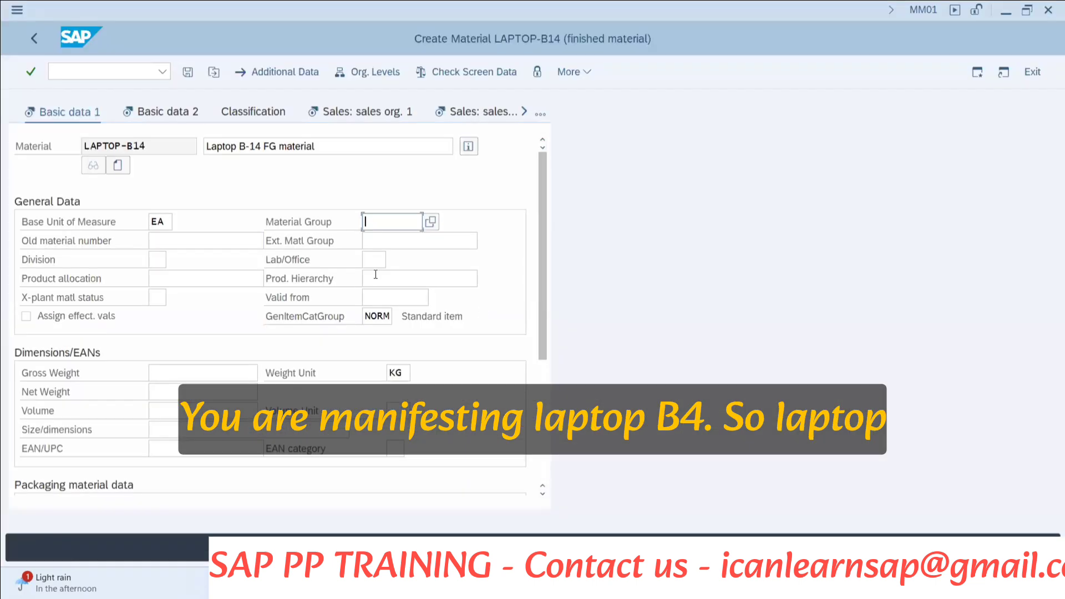
key(alt+Tab)
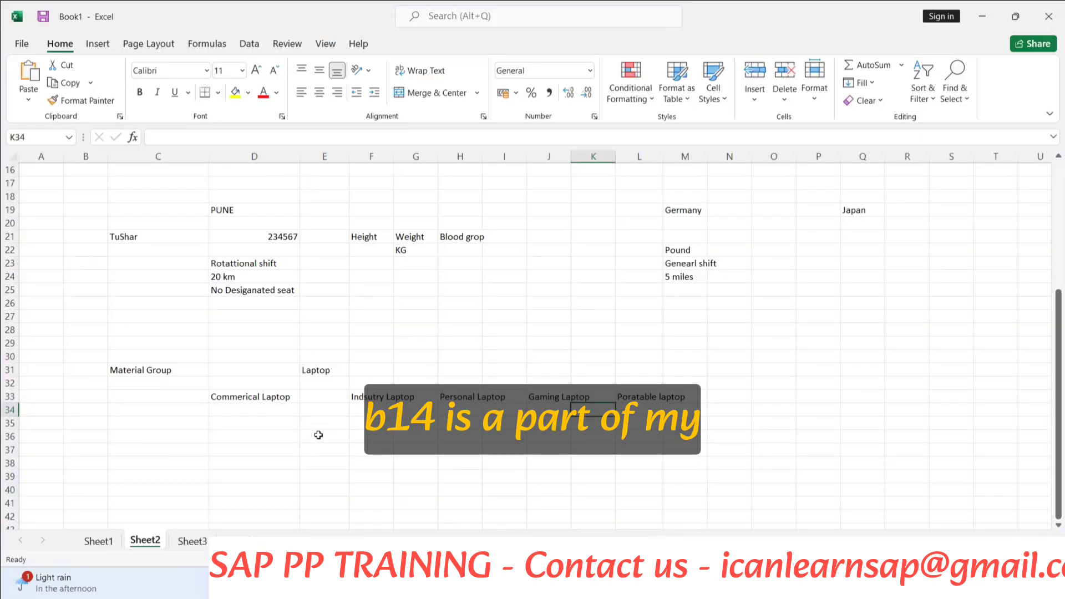
click(369, 420)
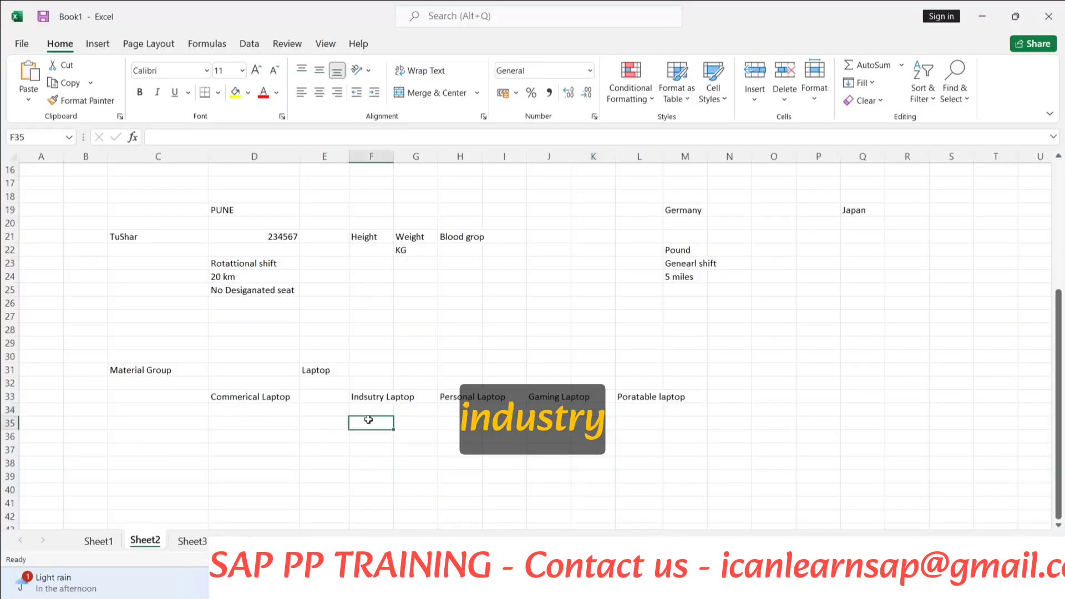
text(Lap)
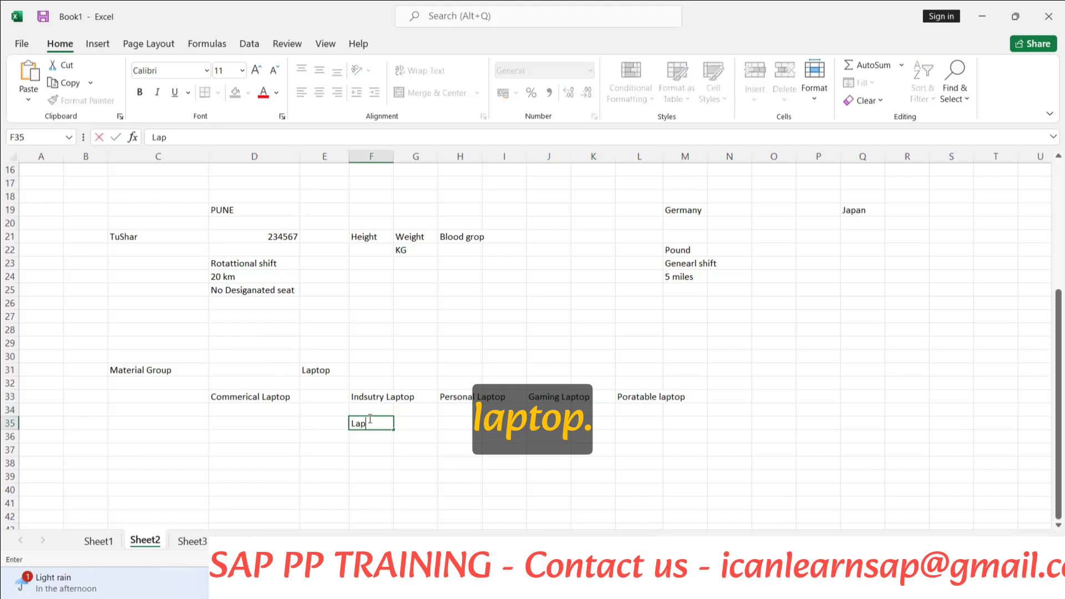
text(top B14)
Enter "Laptop - C118" in cell D35 as an example material under Commerical Laptop.
click(241, 428)
text(Laptop)
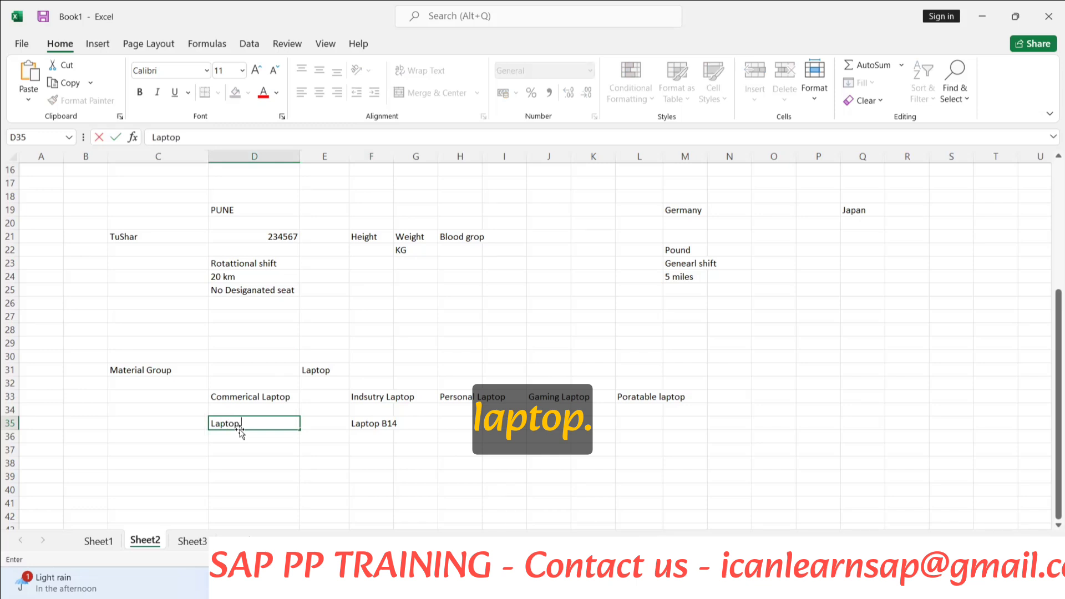
text( - C118)
click(243, 448)
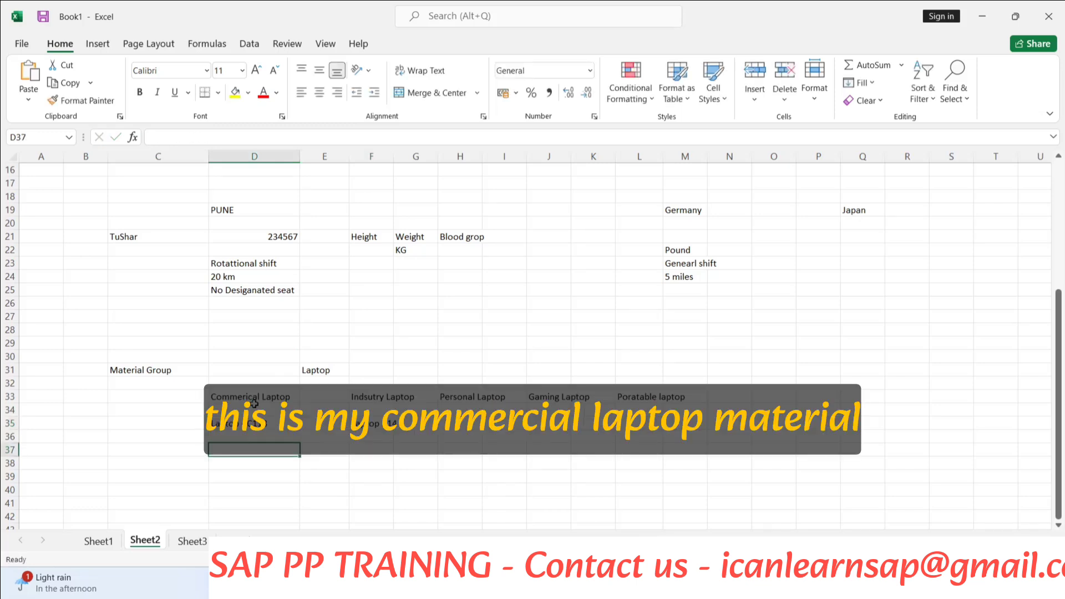
click(254, 422)
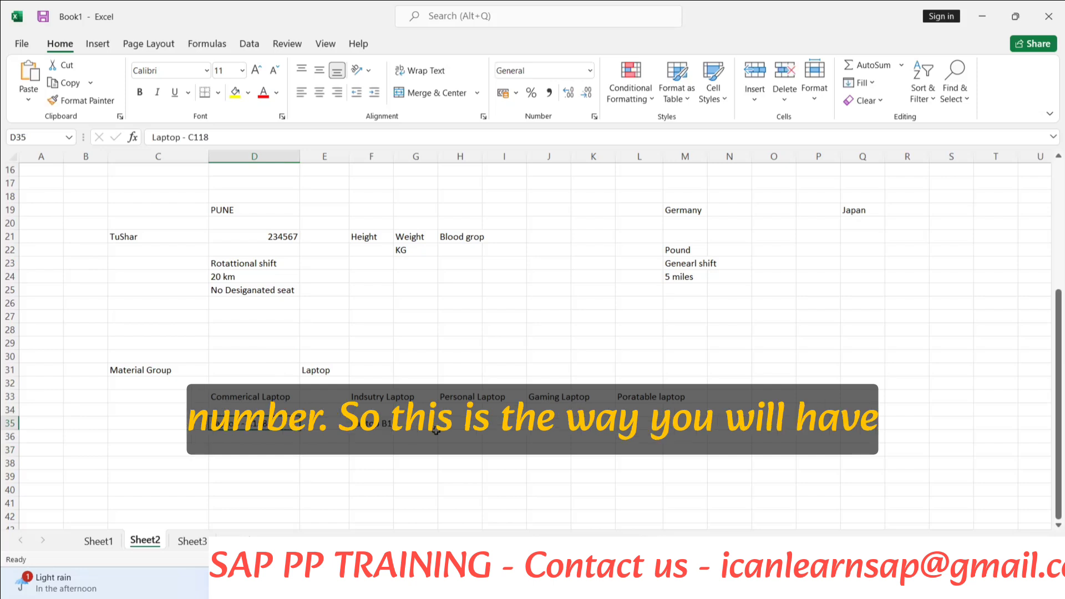
click(453, 425)
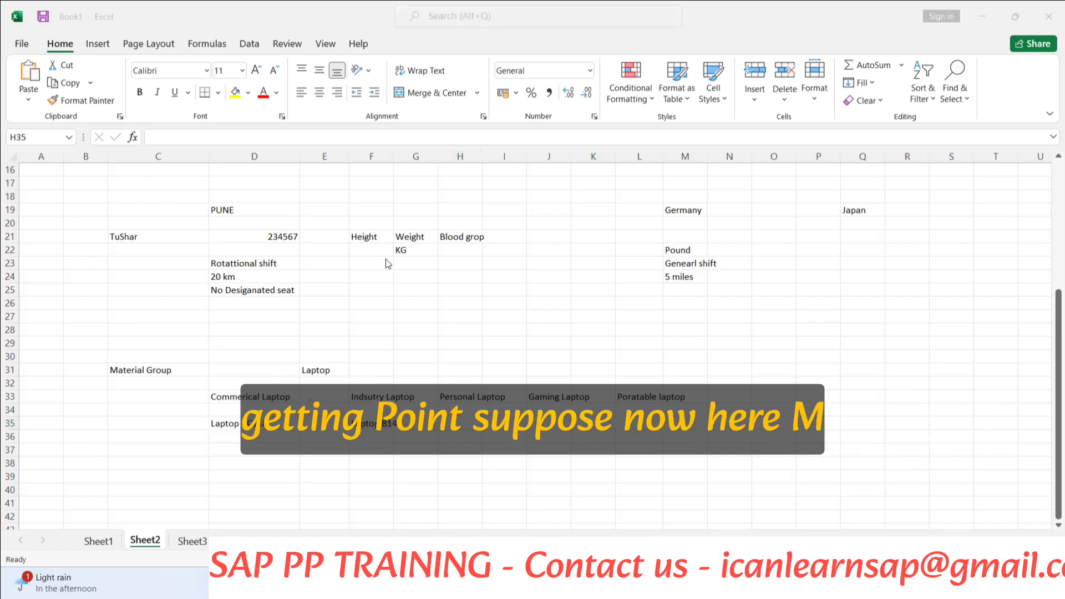
Switch to the SAP Create Material screen and list the possible entries for Material Group.
key(alt+Tab)
click(431, 222)
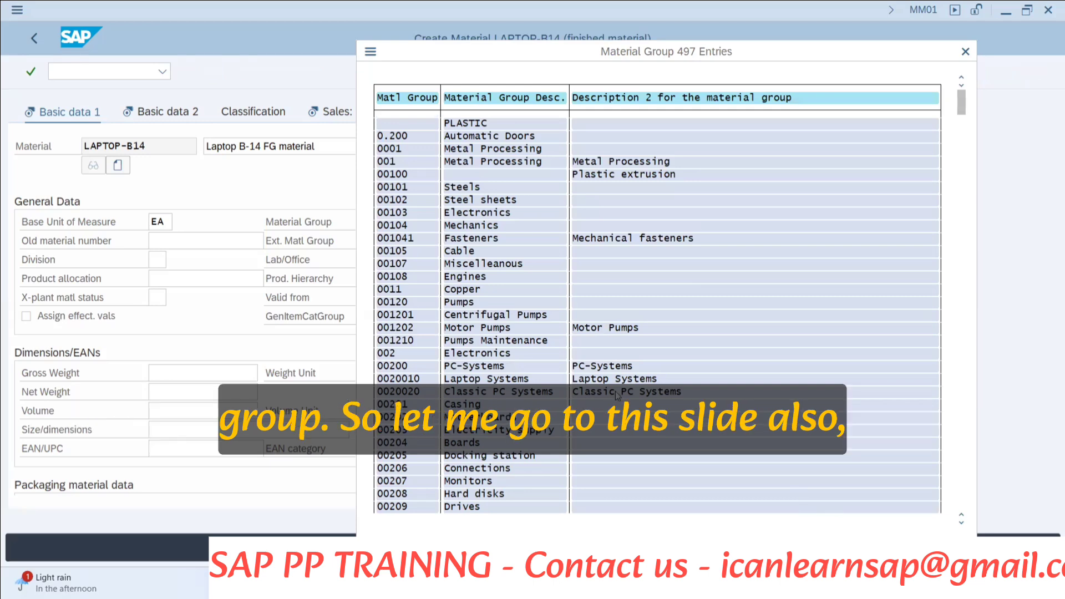
Switch to the SAP PP Material Master presentation in PowerPoint and display the Material group slide, slide 9.
key(alt+Tab)
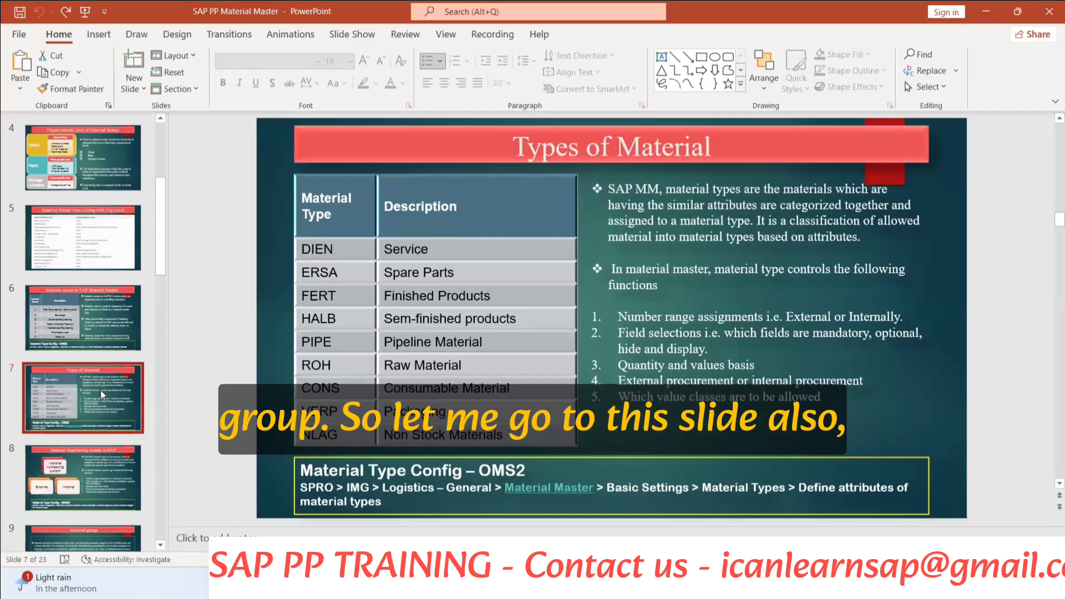
scroll(98, 431, down, 2)
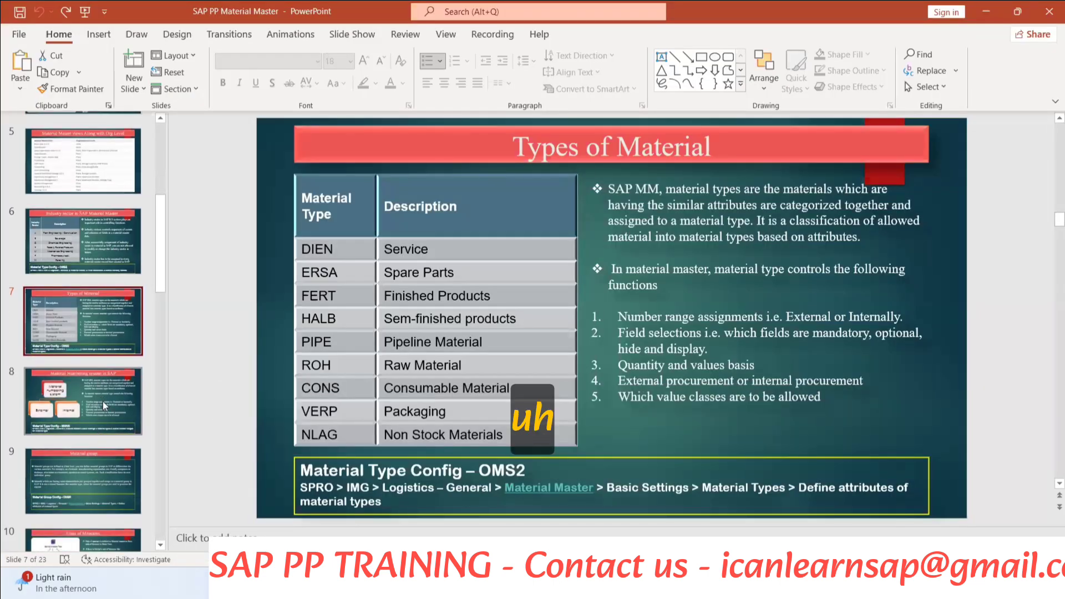
click(92, 434)
click(88, 460)
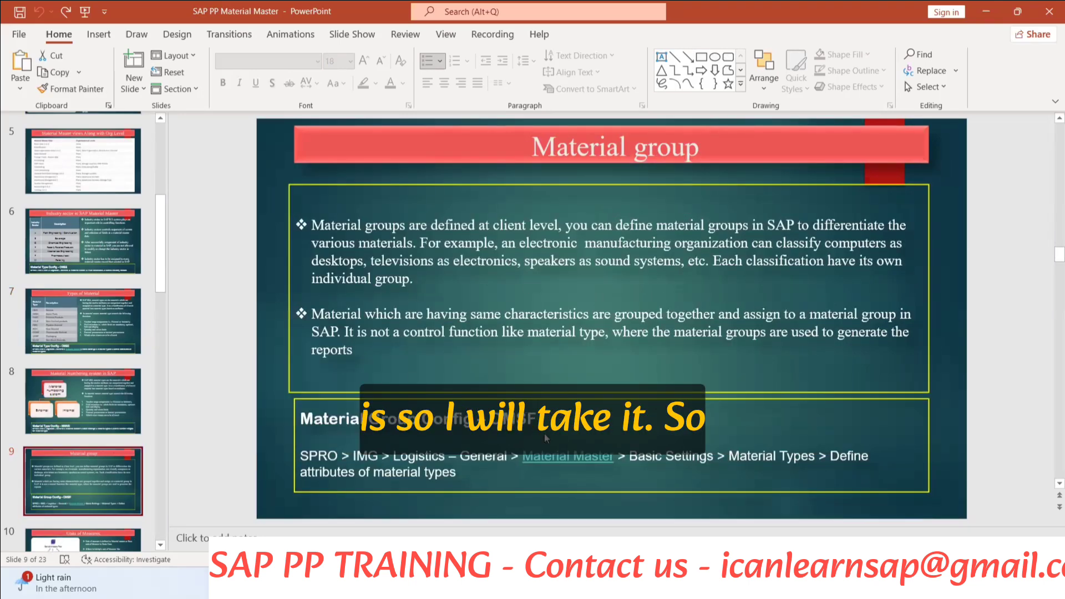
Return to SAP, close the material group list, continue without specifying a project and open the Material Master activity Define Material Groups.
key(alt+Tab)
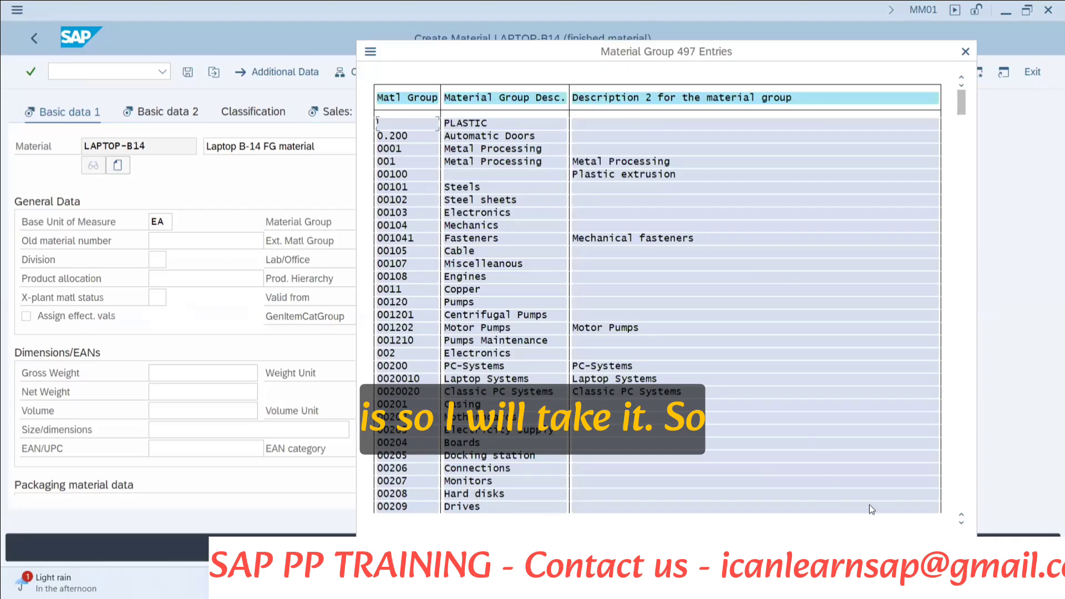
click(965, 51)
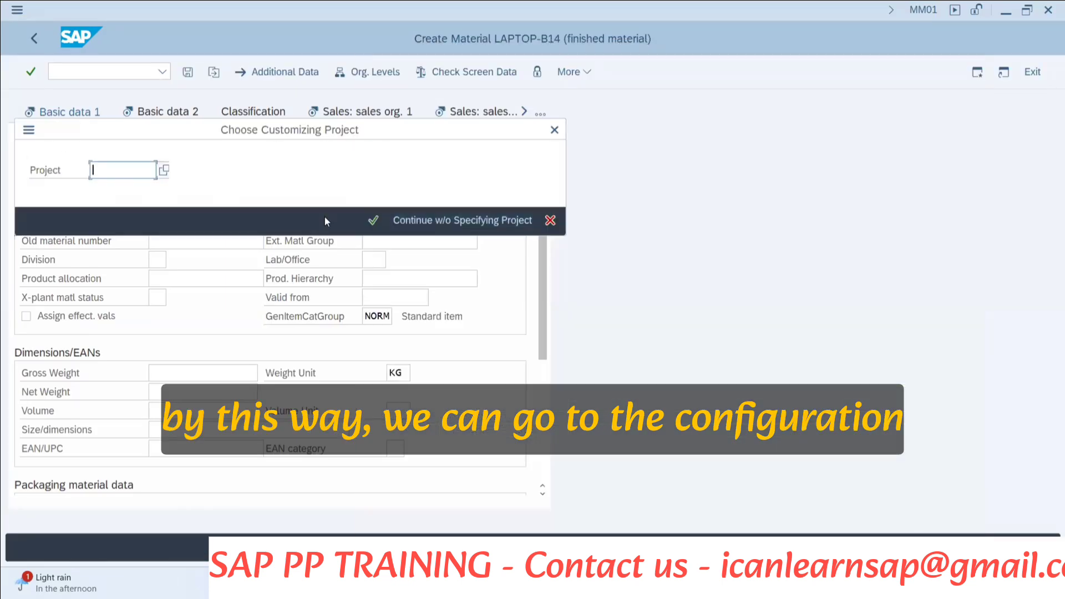
click(454, 221)
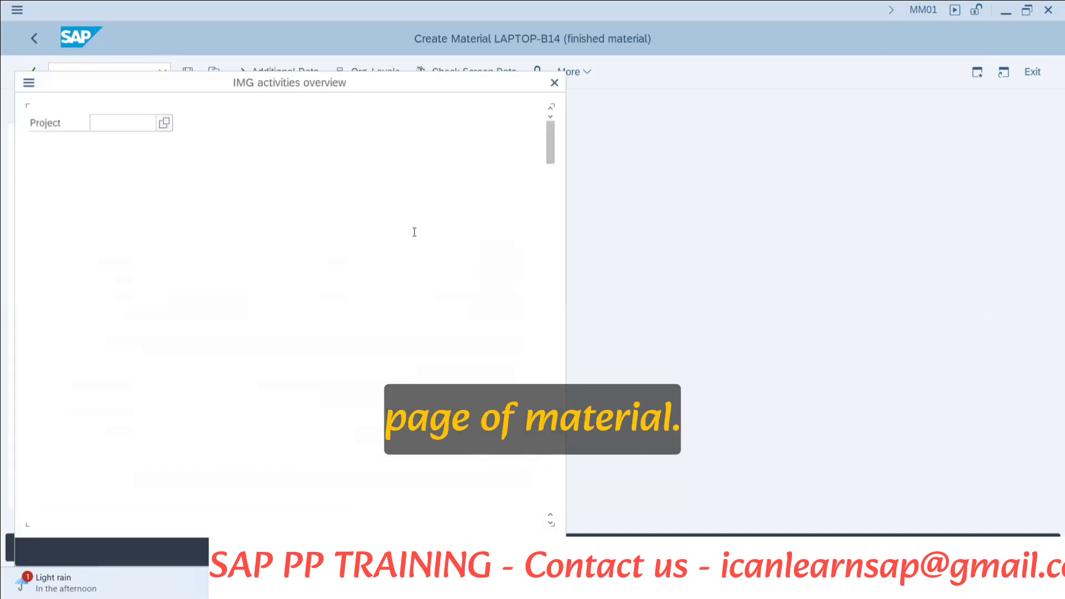
click(36, 142)
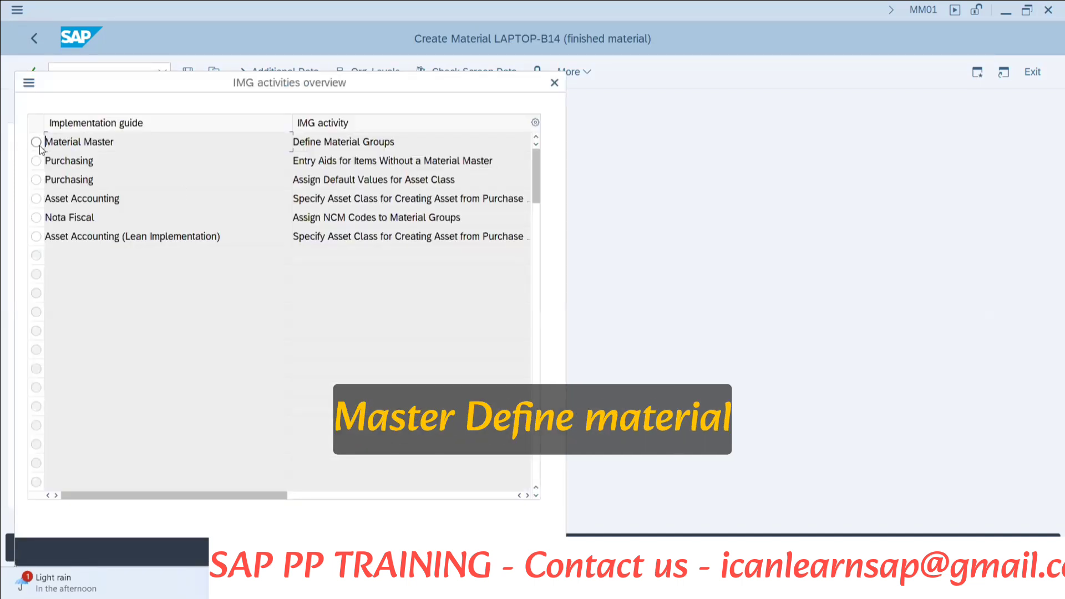
double_click(361, 142)
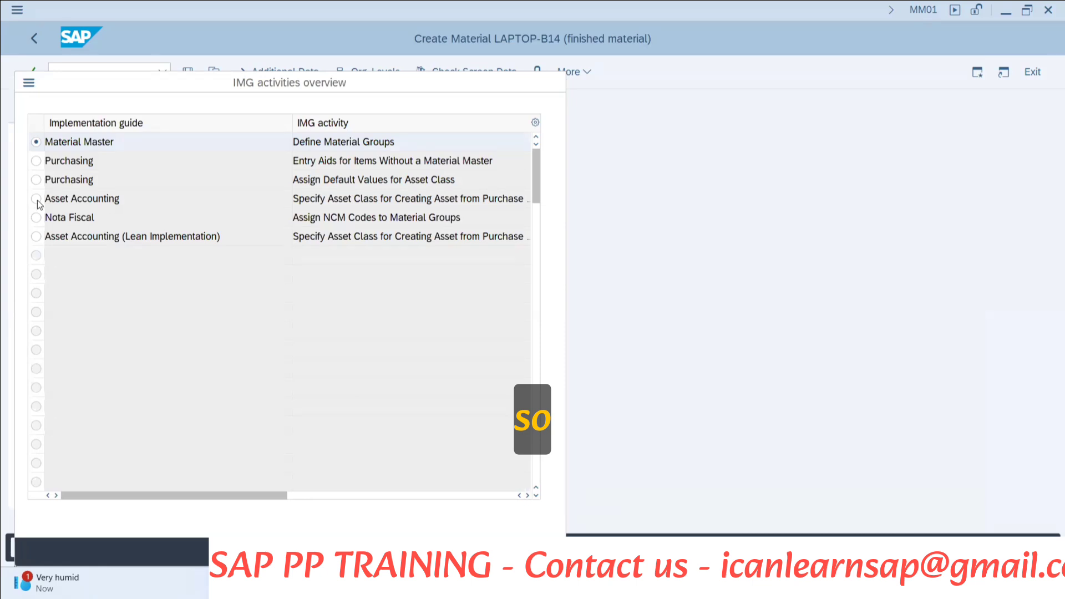
click(98, 143)
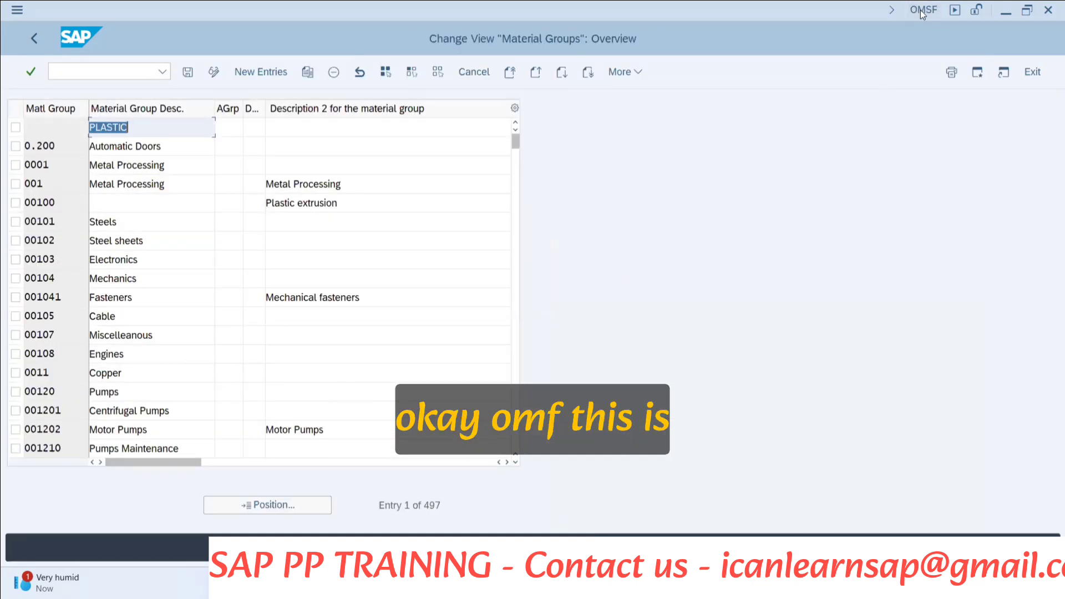
Review the Material group slide in PowerPoint, return to the Excel workbook and select cell H39 below the laptop examples.
key(alt+Tab)
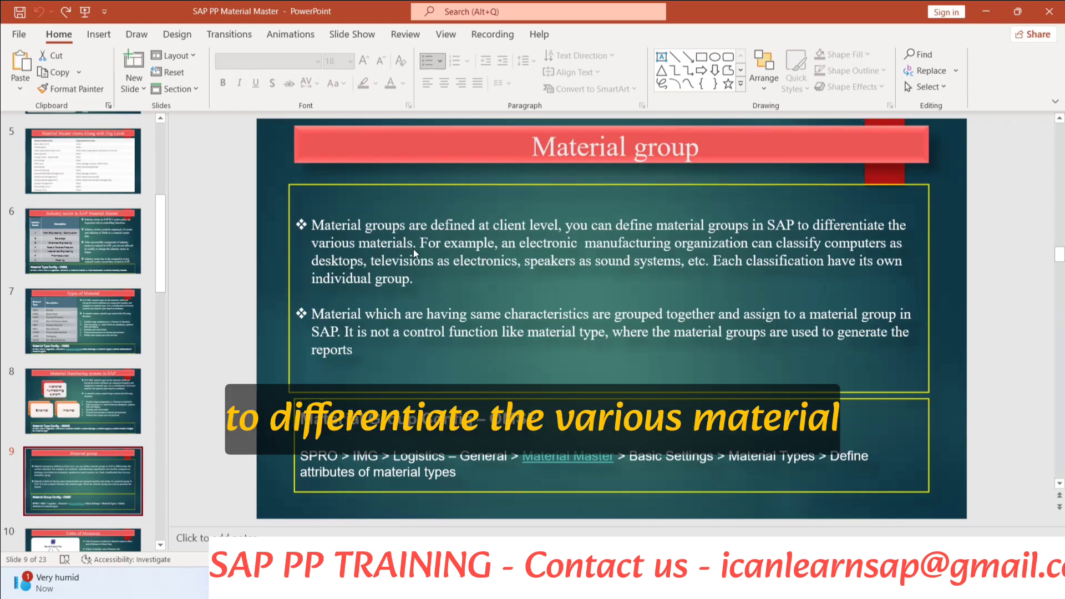
key(alt+Tab)
key(alt+Tab)
key(alt+Tab)
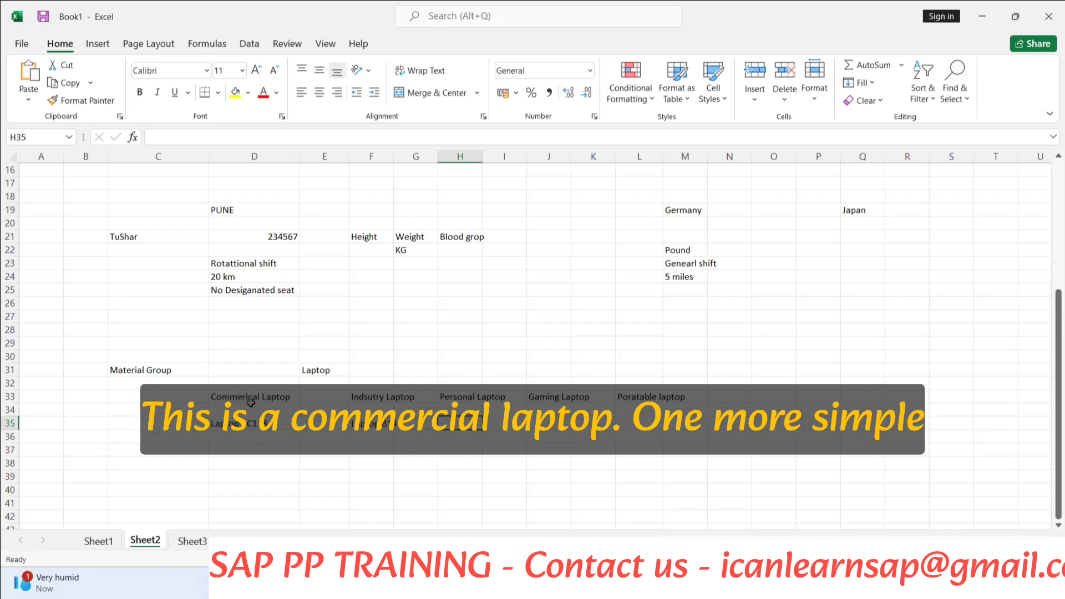
scroll(255, 403, down, 3)
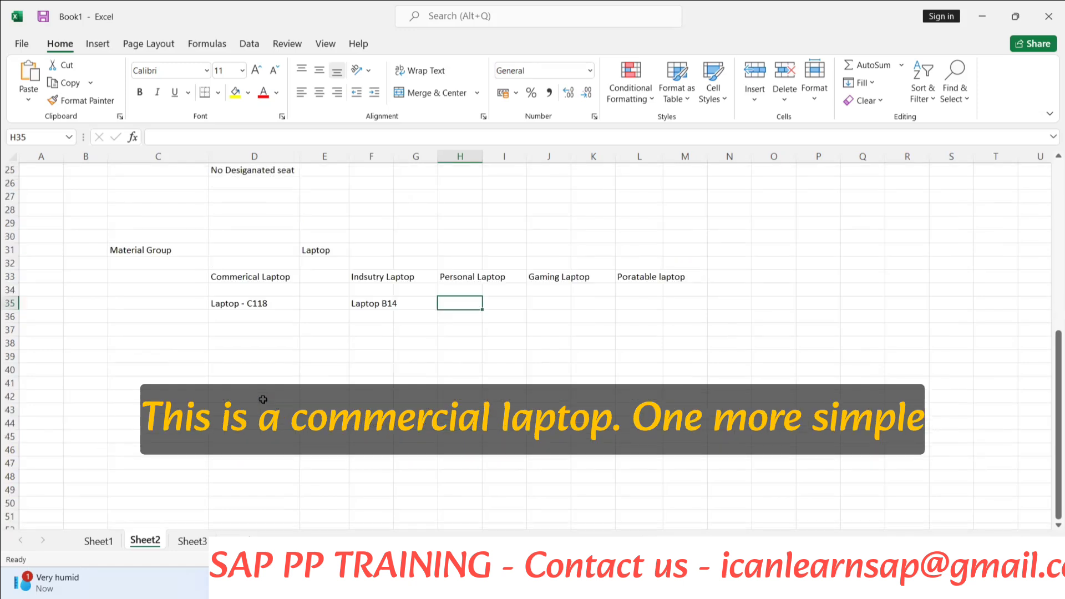
click(367, 359)
click(417, 356)
click(454, 355)
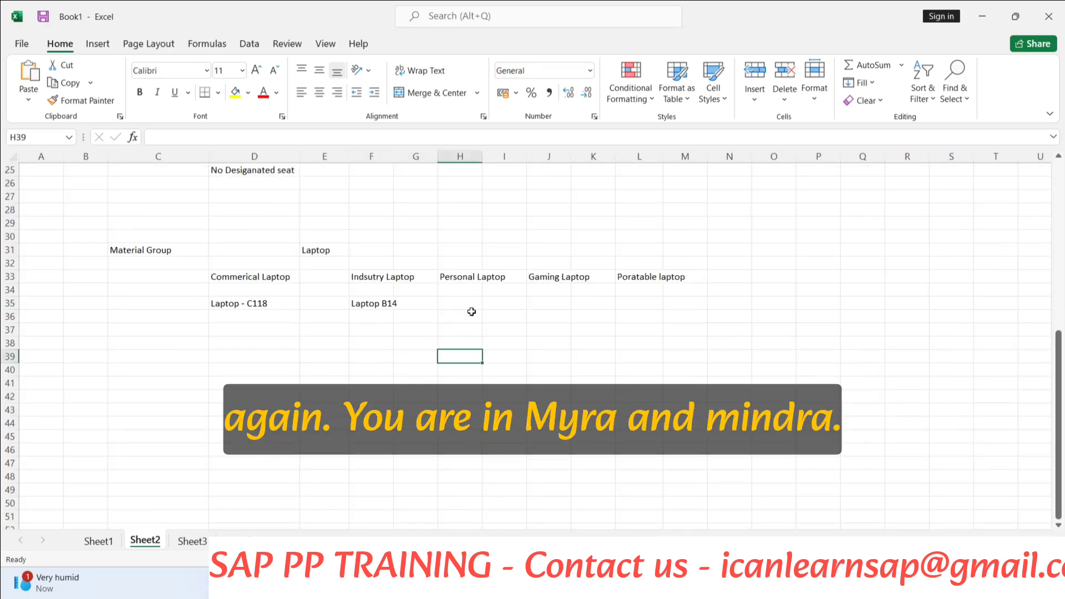
text(MAHIND)
key(BackSpace)
key(BackSpace)
key(BackSpace)
key(BackSpace)
key(BackSpace)
key(BackSpace)
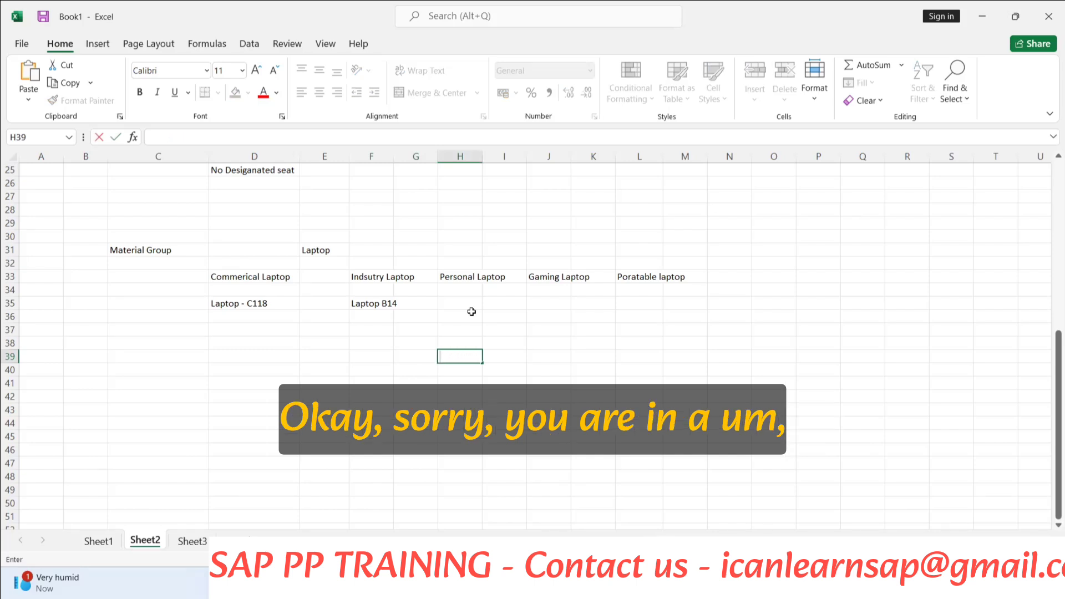
Enter "HUNDAI CAR" in cell H39 as the heading of a second material group example.
text(H)
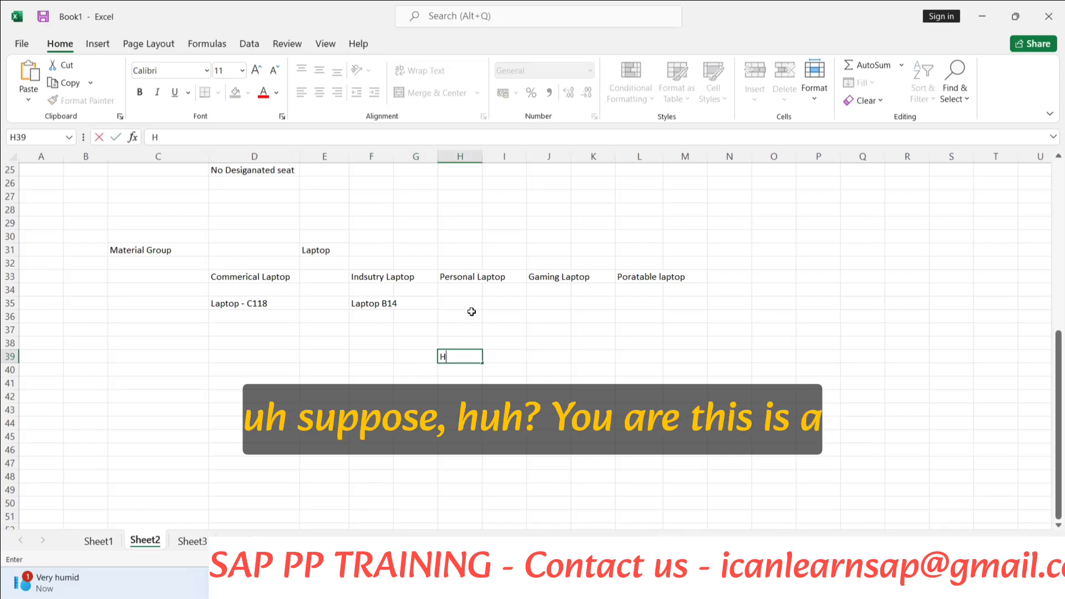
text(UNDAI C)
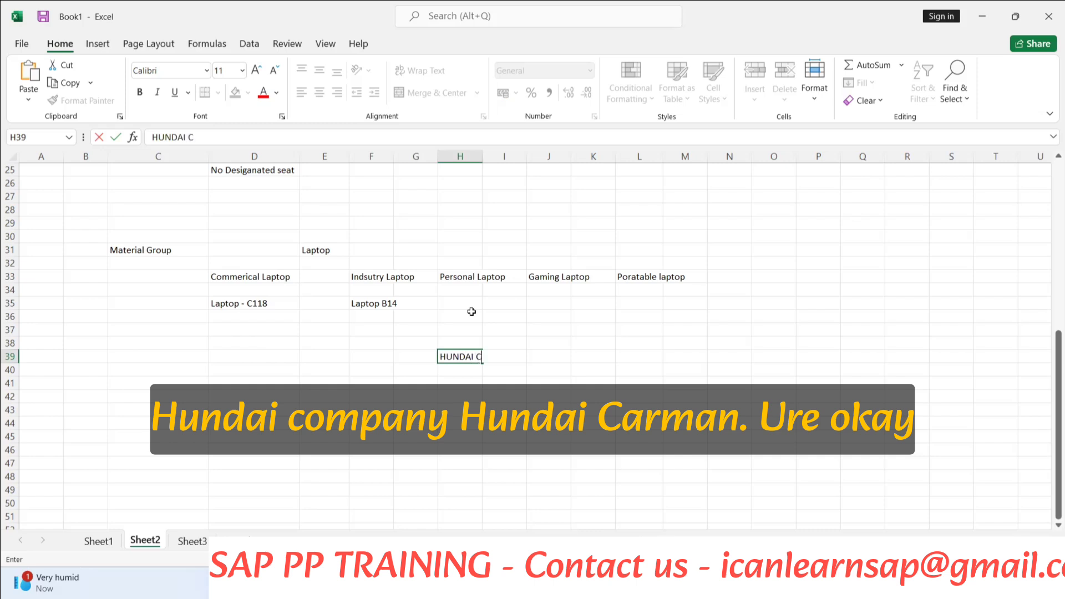
text(AR)
key(BackSpace)
text(R)
click(450, 394)
Enter the car models "Aura" in cell D41, "I10" in F41 and "120" in F42 below the HUNDAI CAR heading.
click(271, 385)
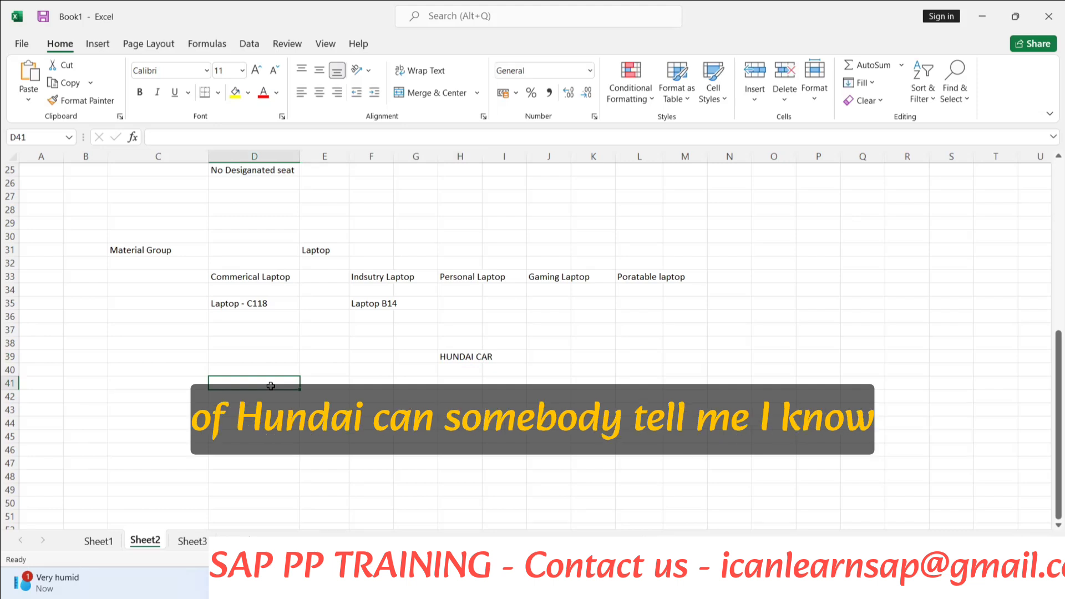
text(AUra)
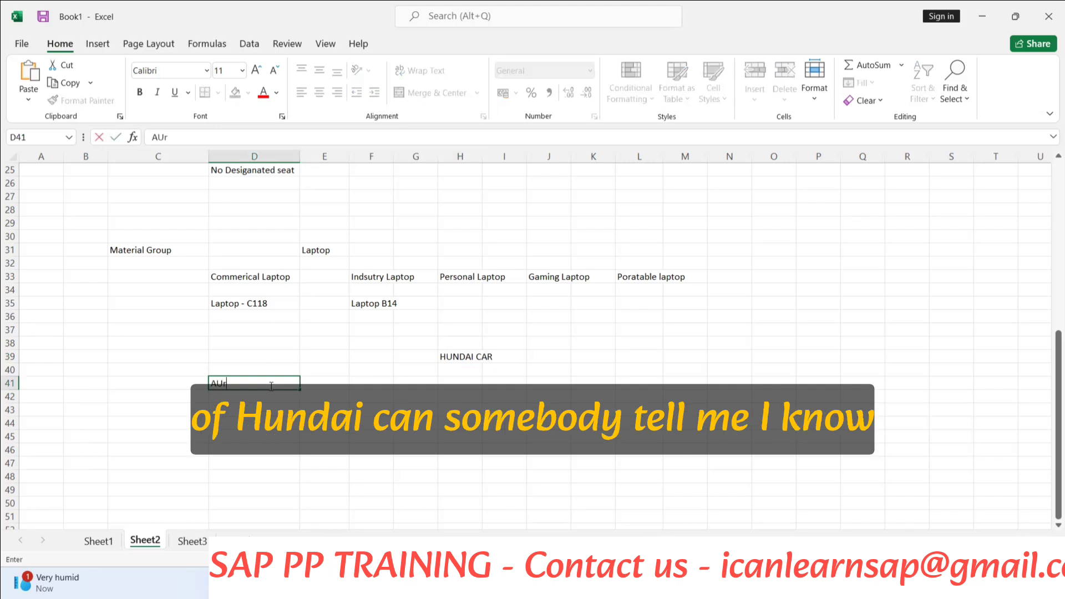
click(362, 380)
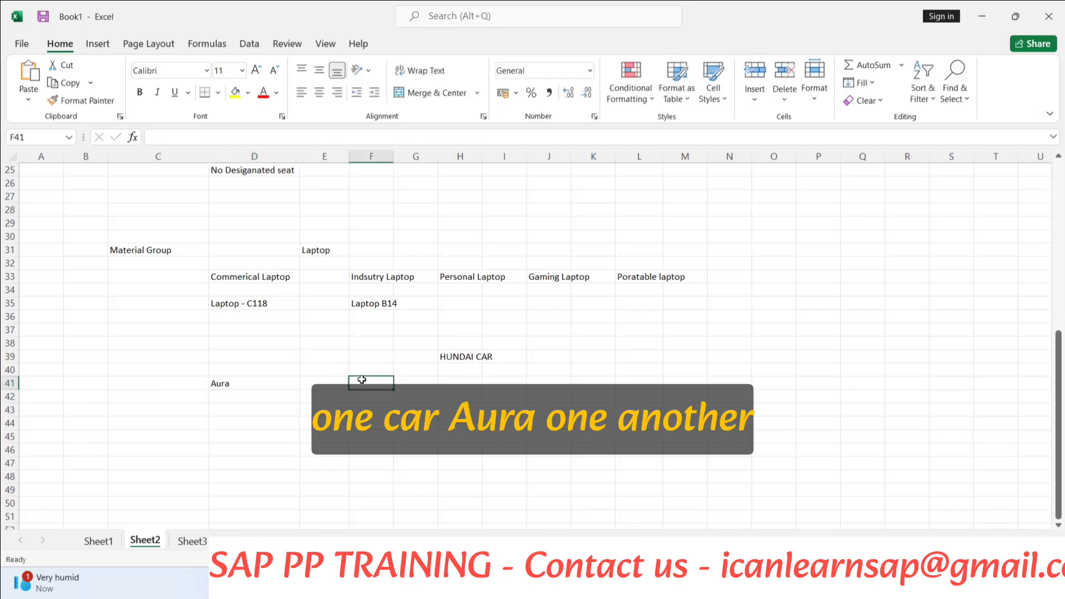
text(I10)
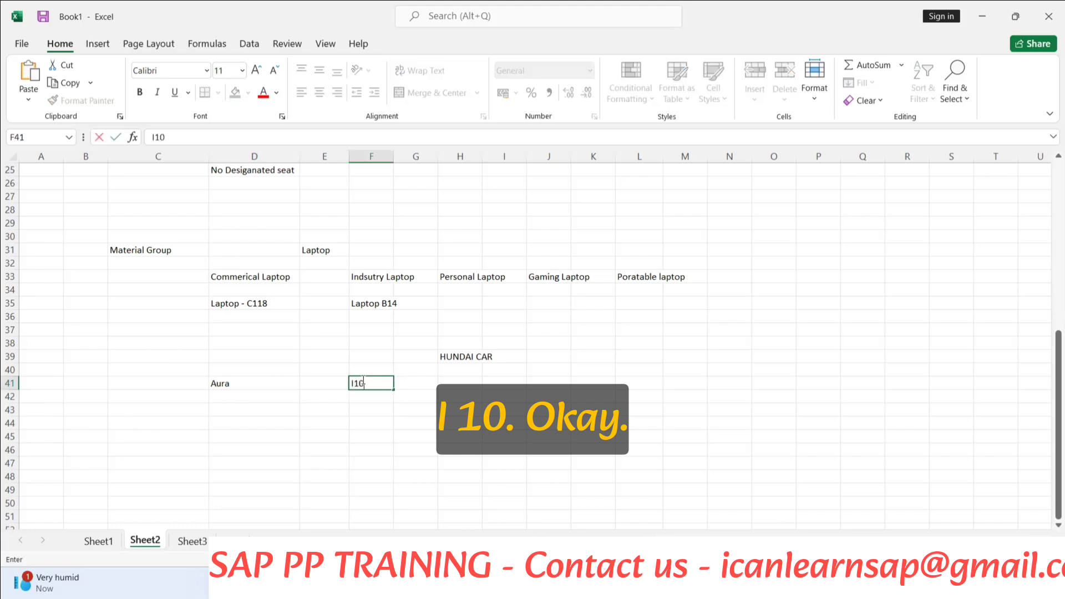
click(448, 385)
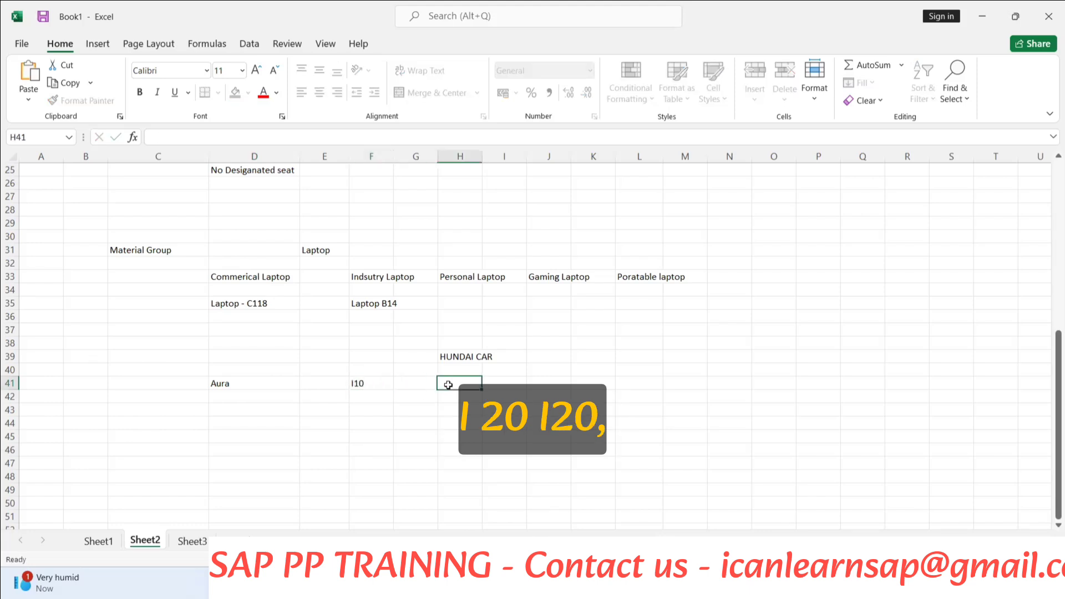
click(360, 395)
text(I20)
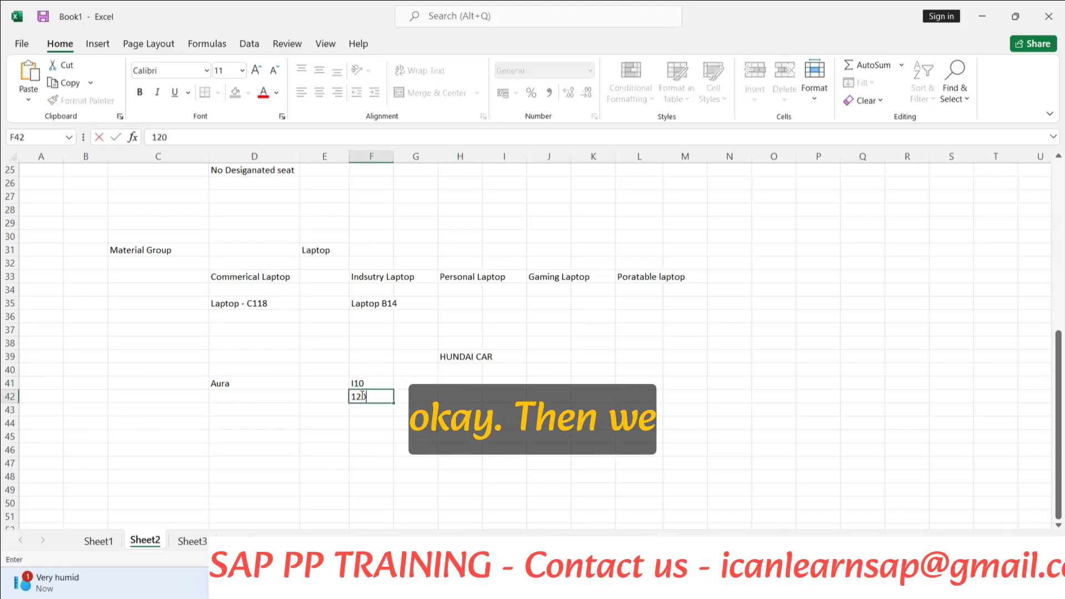
click(448, 383)
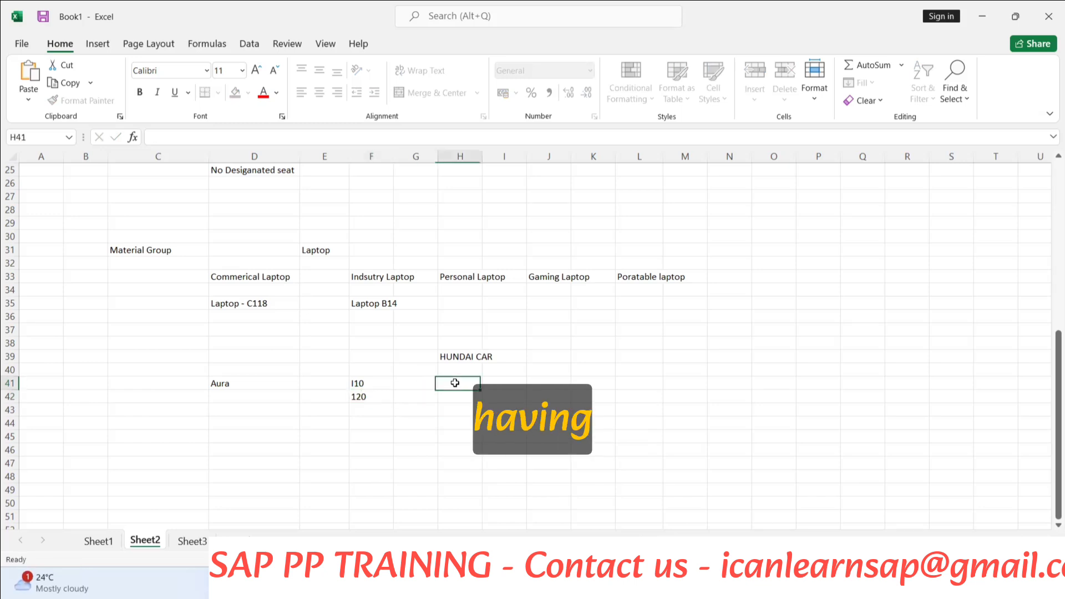
Enter "Accent" in cell D42 under Aura, "Verna" in H41 and "Elemtra" in H42.
click(244, 402)
text(Accent)
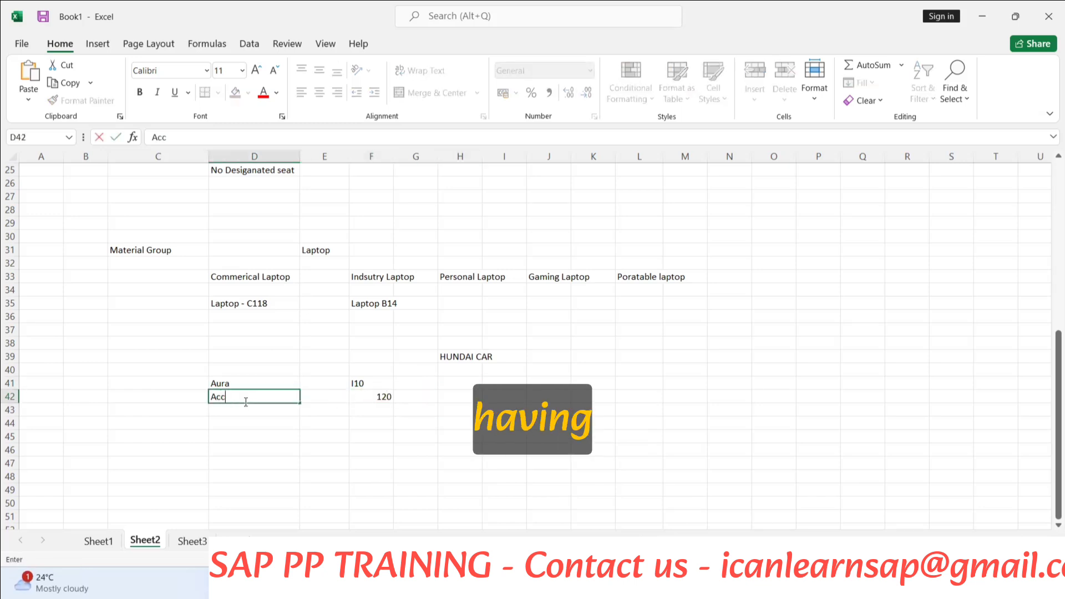
click(460, 386)
text(Verna)
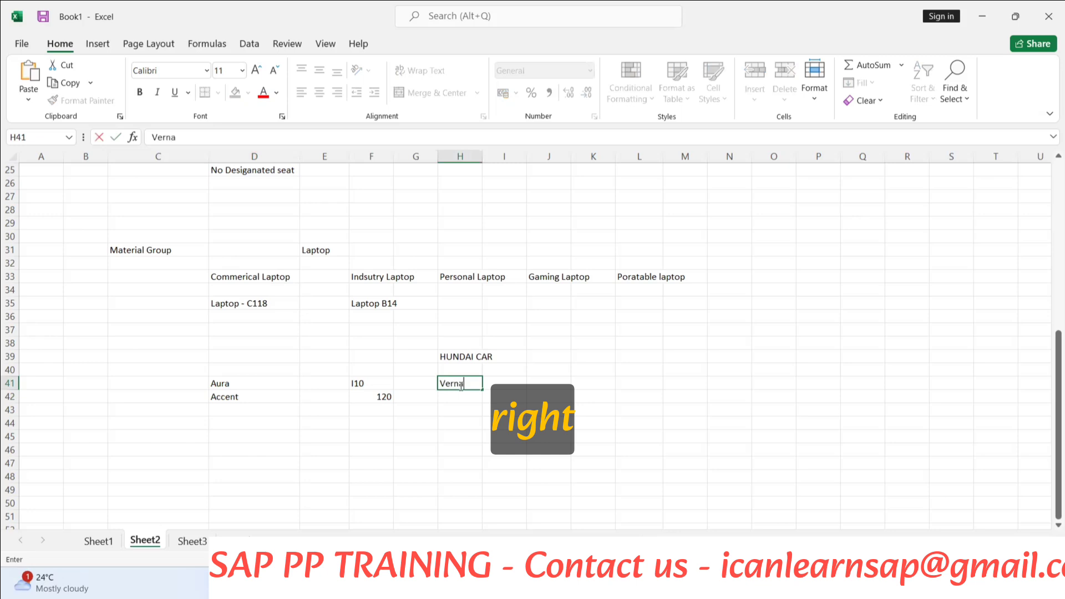
click(462, 398)
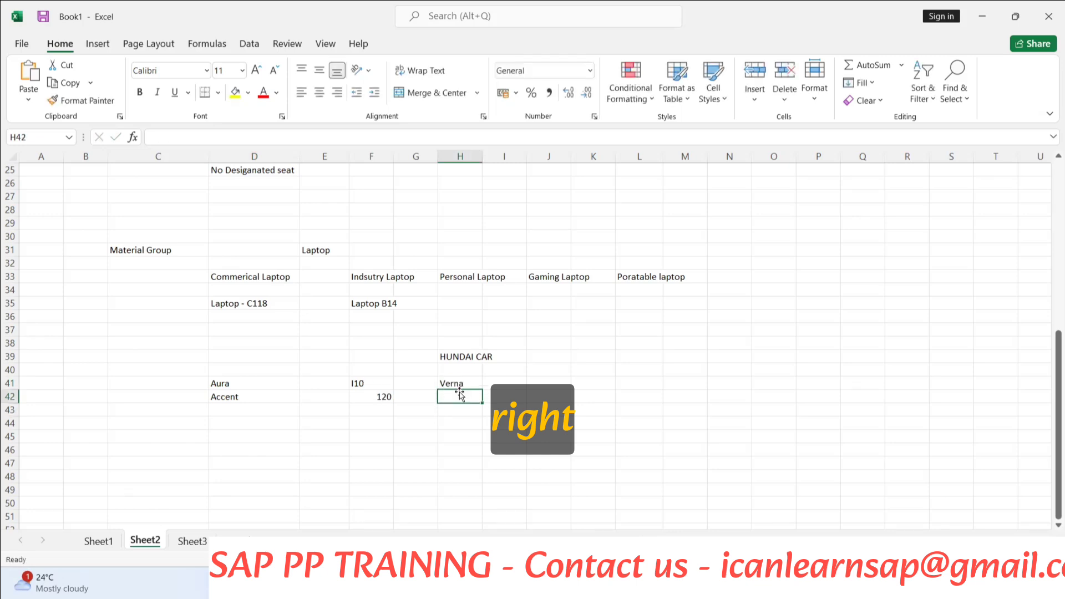
text(Ek)
text(lemtra)
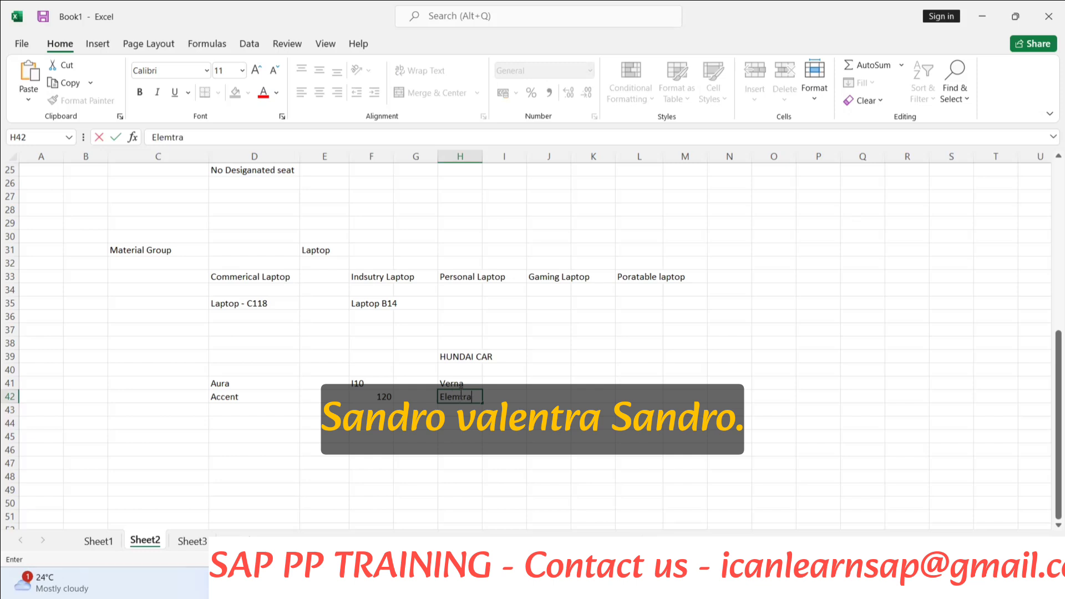
Enter "santro" in cell F43 as another model in the I10 column.
click(372, 411)
text(sa)
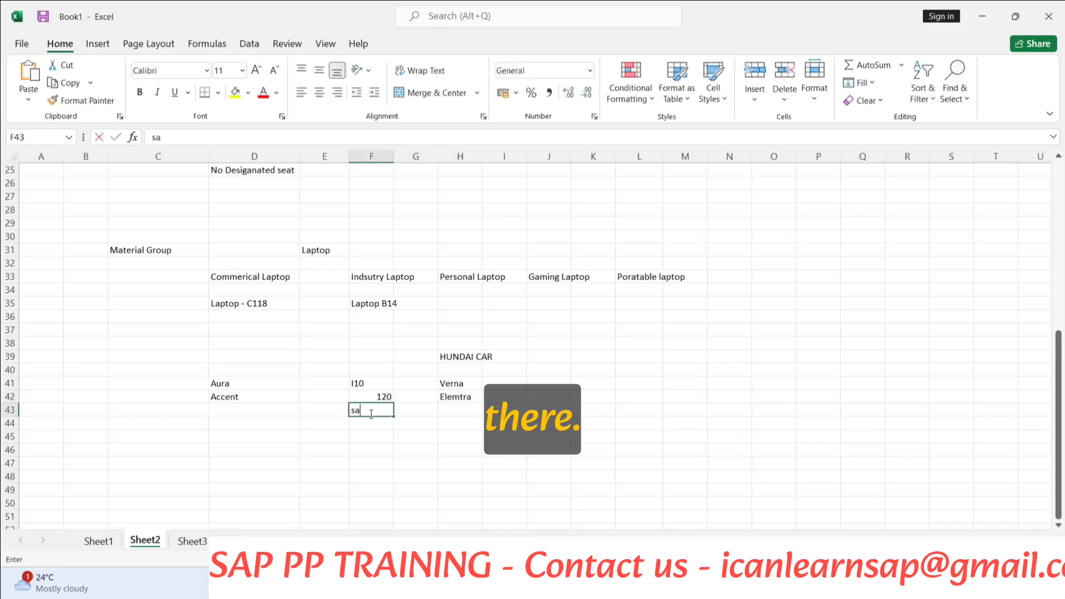
text(nto)
key(BackSpace)
key(BackSpace)
key(BackSpace)
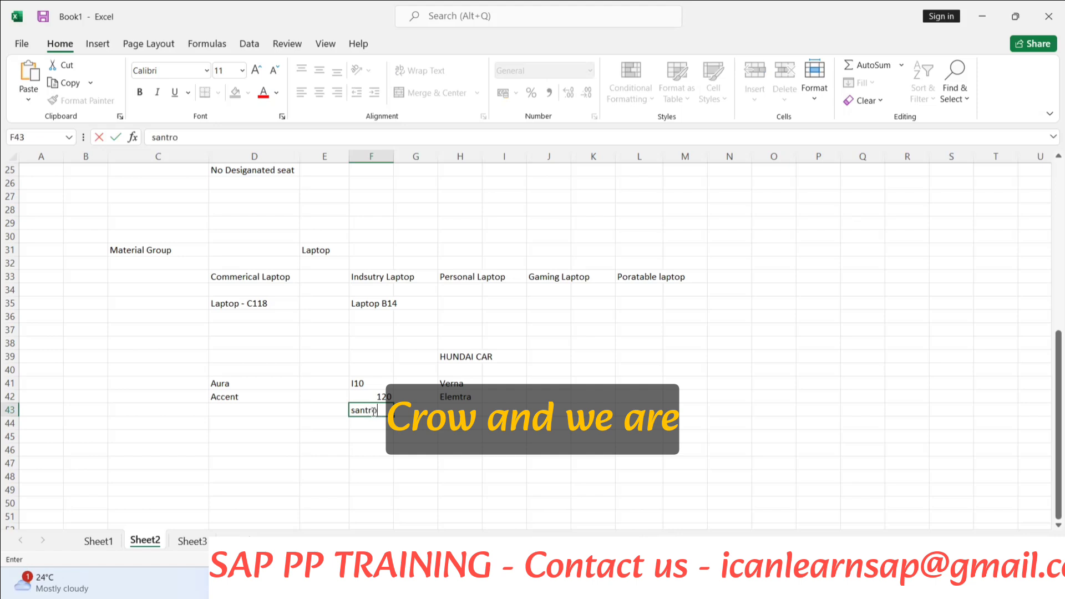
List the models "Venu", "creta" and "Santafe" in cells J41 to J43.
click(545, 383)
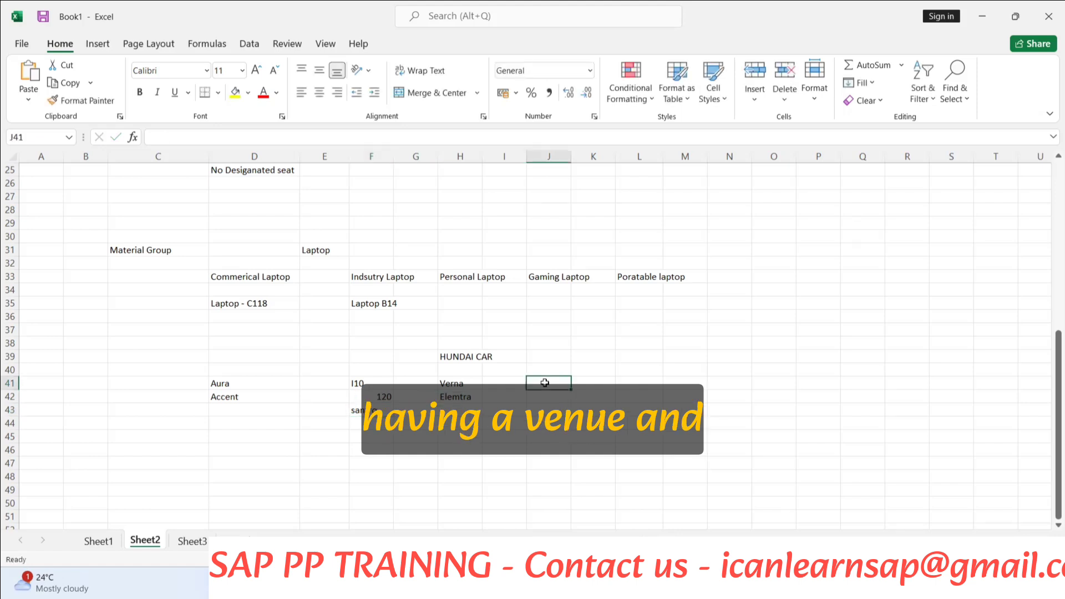
text(Venu)
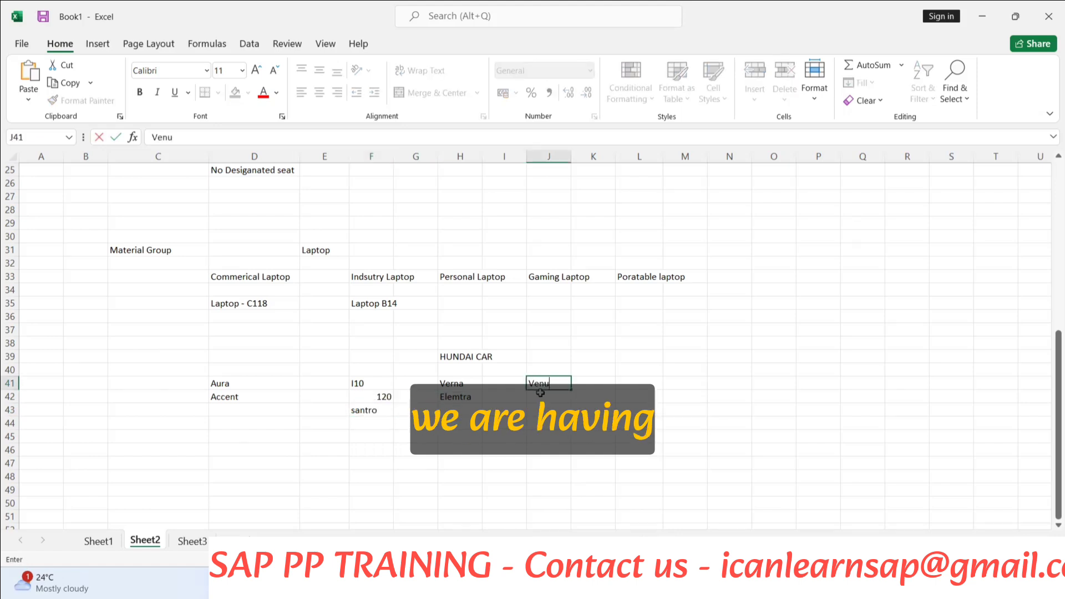
click(541, 393)
text(creta)
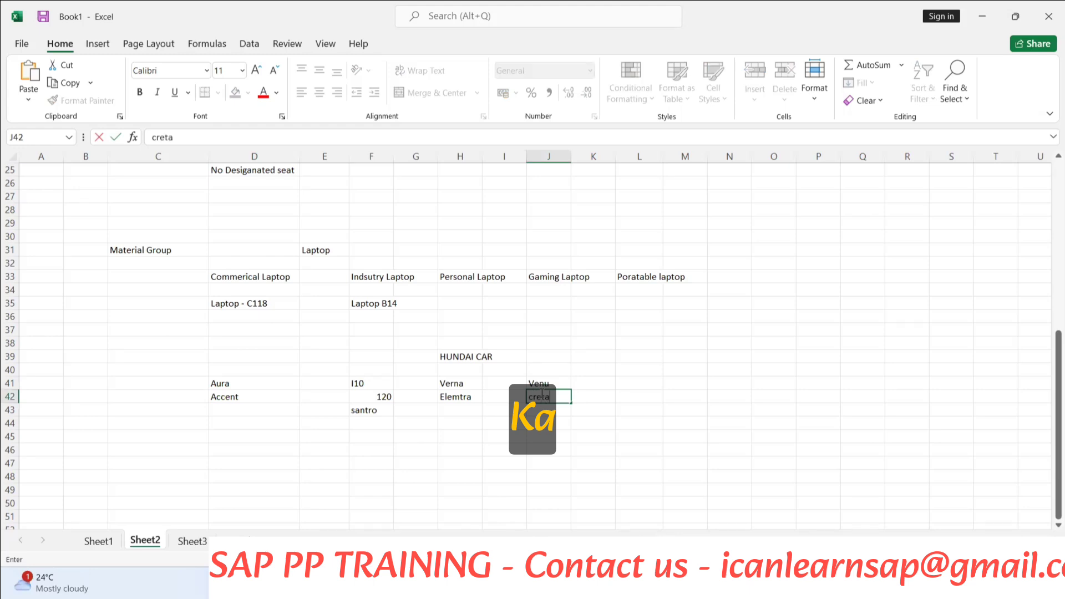
click(594, 423)
click(560, 413)
text(SAnta)
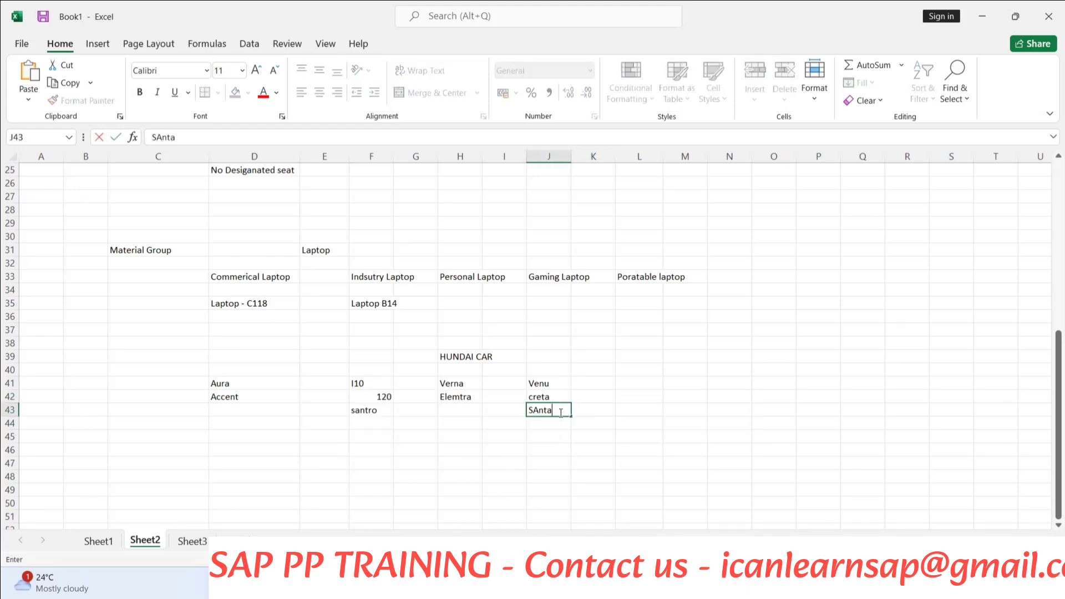
text(fe)
key(ctrl+Return)
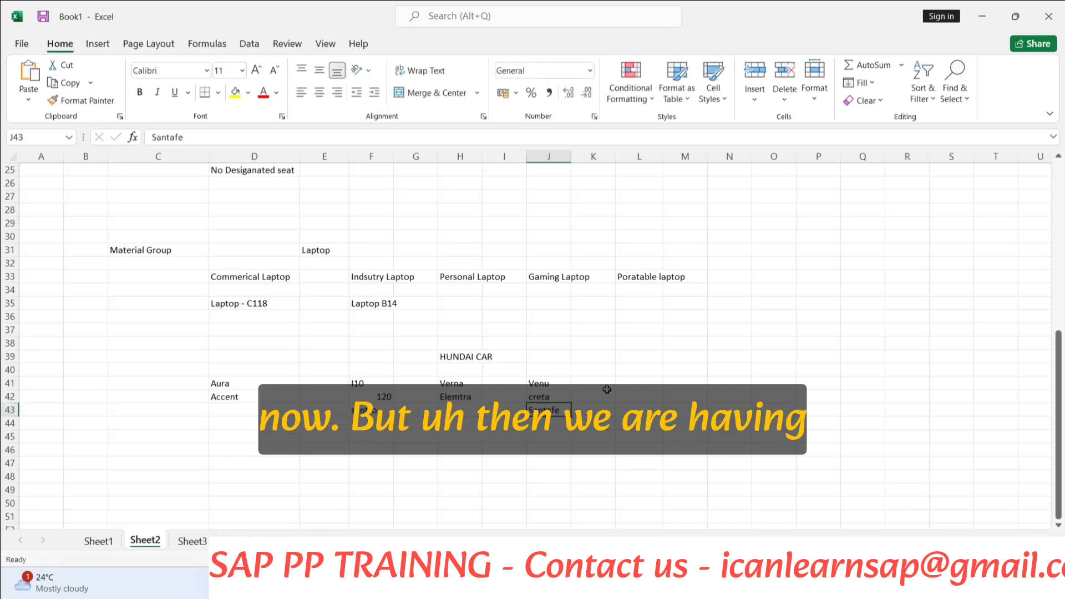
Enter "Alcazar" in cell L41 as the model of a fifth car column.
click(635, 380)
text(Alcazar)
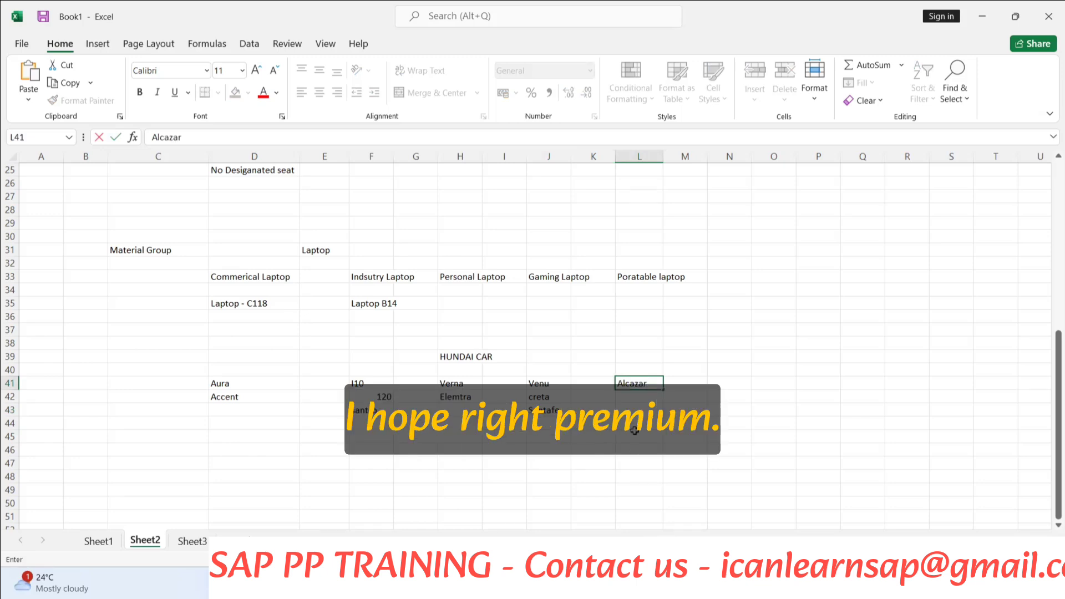
key(Return)
key(Return)
key(Return)
key(Return)
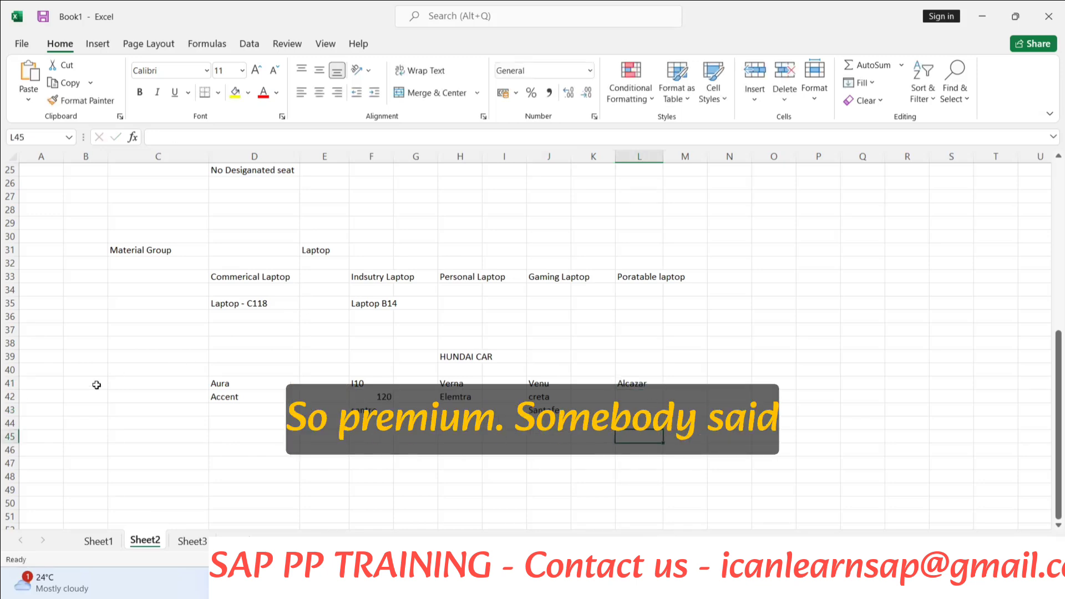
Insert a blank row at row 40, between the HUNDAI CAR heading and the model names.
click(9, 370)
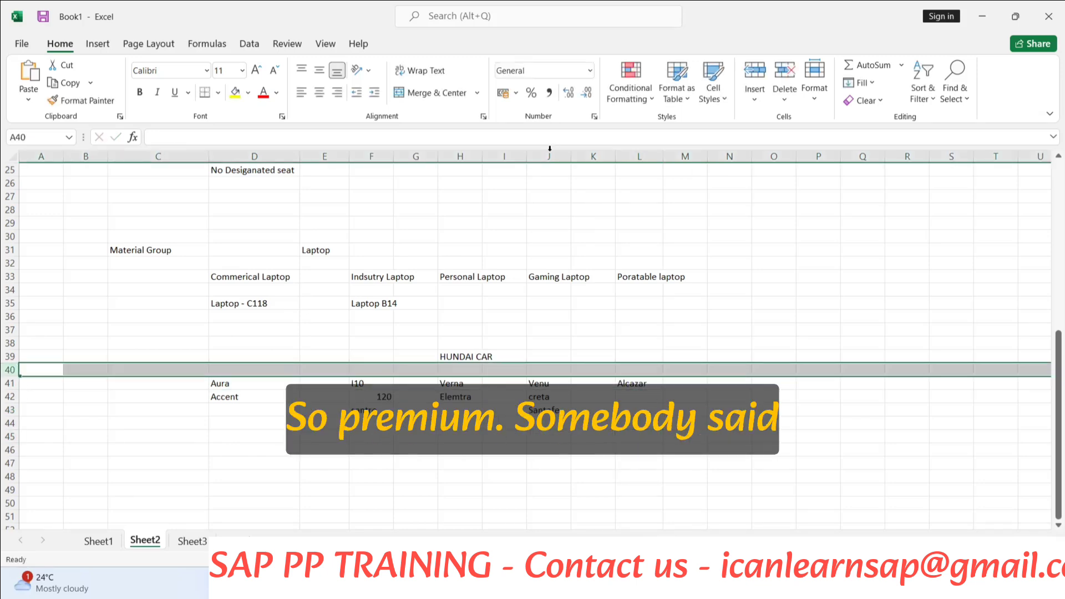
click(755, 74)
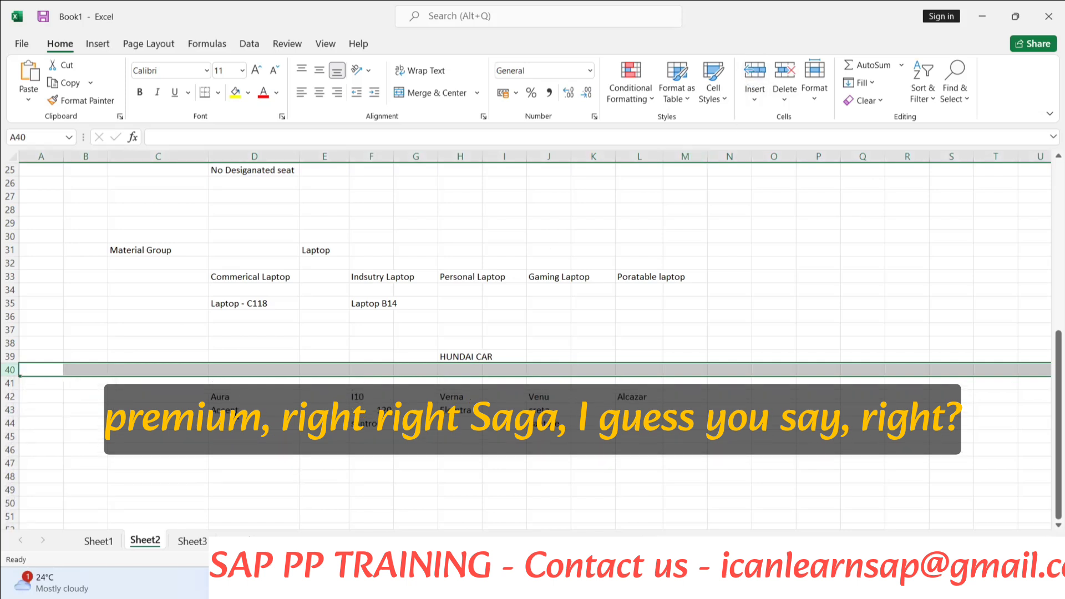
Enter "Compact Sedan" in cell D41 as the category heading above Aura and Accent.
click(239, 382)
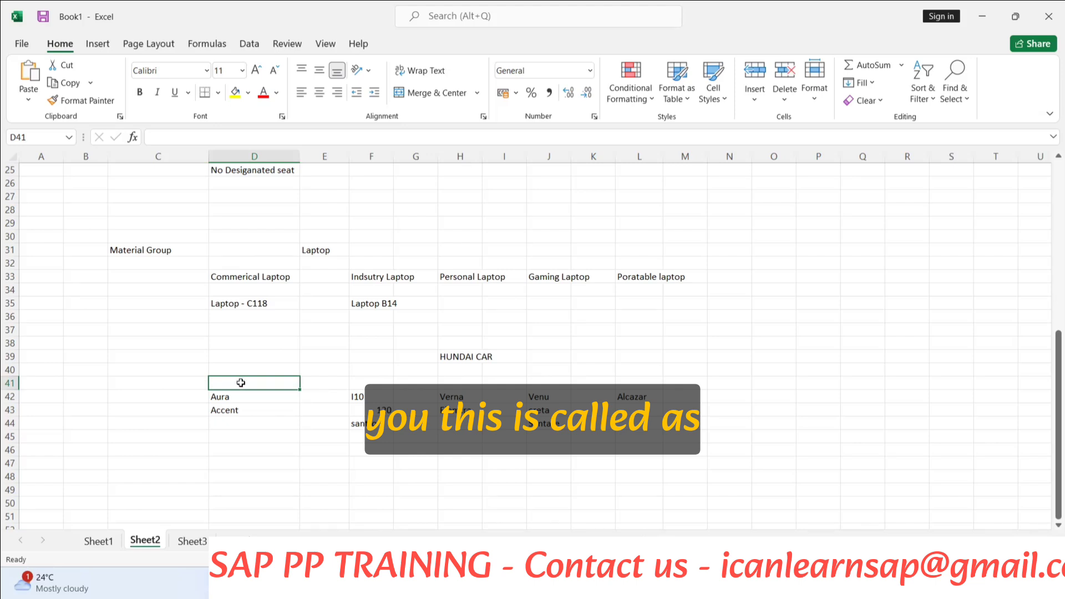
text(Mic)
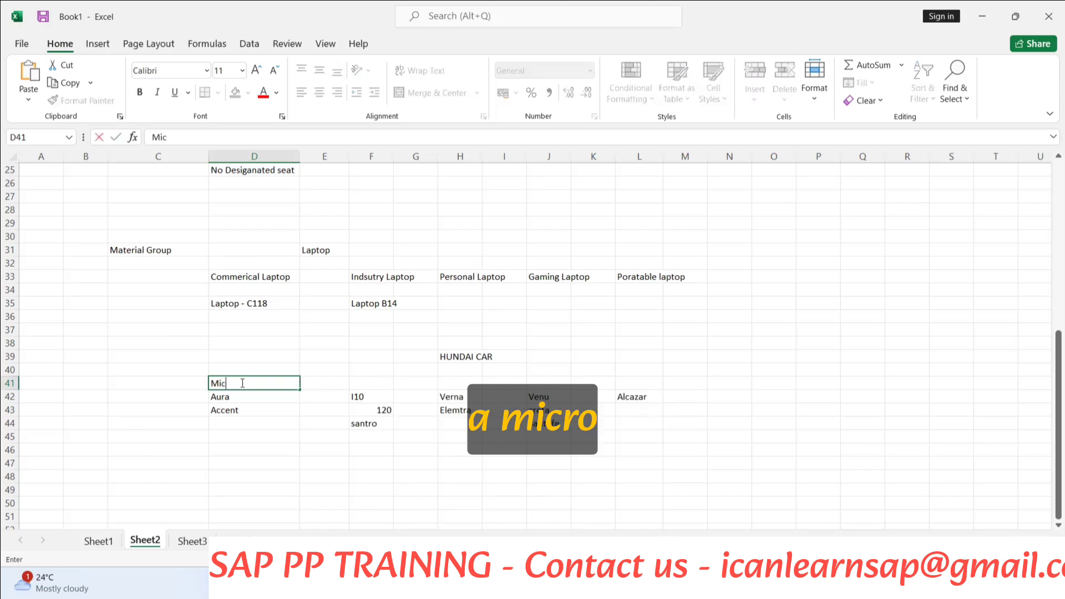
text(ro Seda)
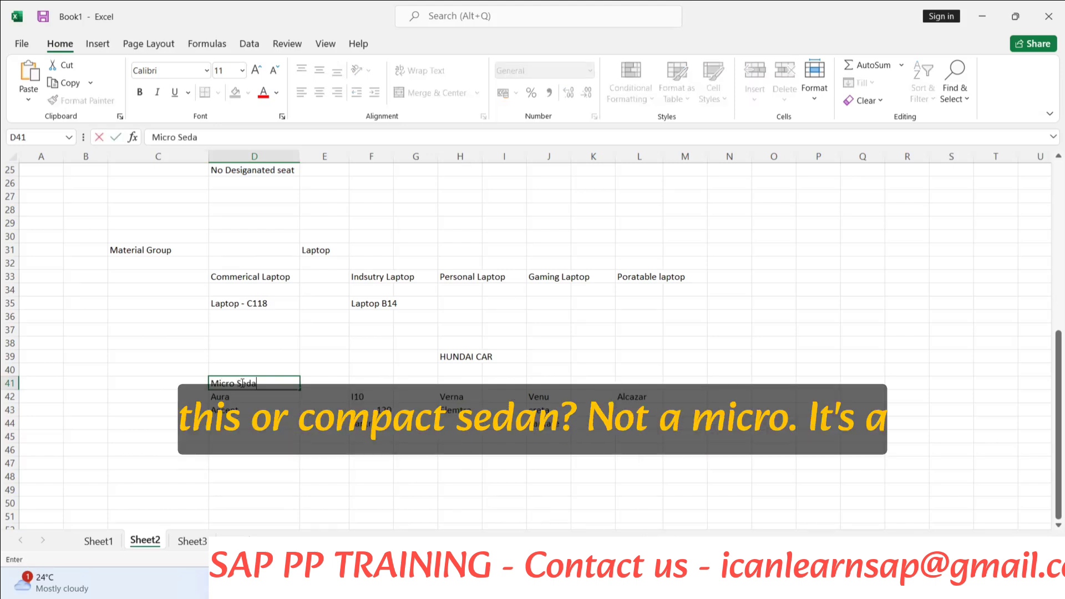
key(BackSpace)
key(BackSpace)
key(BackSpace)
key(BackSpace)
key(BackSpace)
key(BackSpace)
key(BackSpace)
key(BackSpace)
key(BackSpace)
key(BackSpace)
text(Compact Sedan)
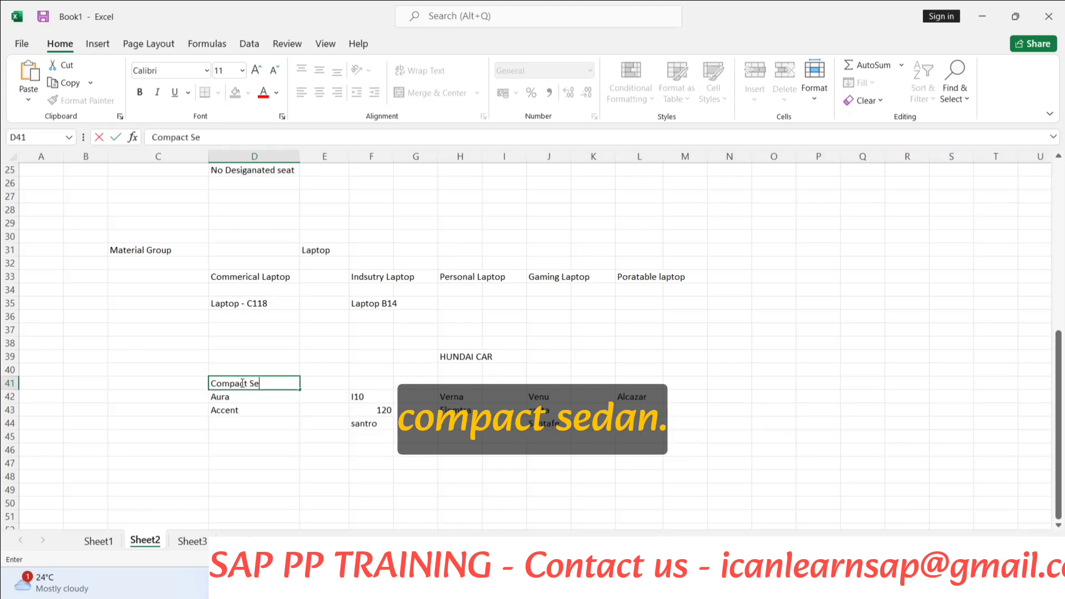
Enter the category headings "Sedan" in cell H41 above Verna and "Hatchback" in cell F41 above I10.
click(544, 381)
click(461, 383)
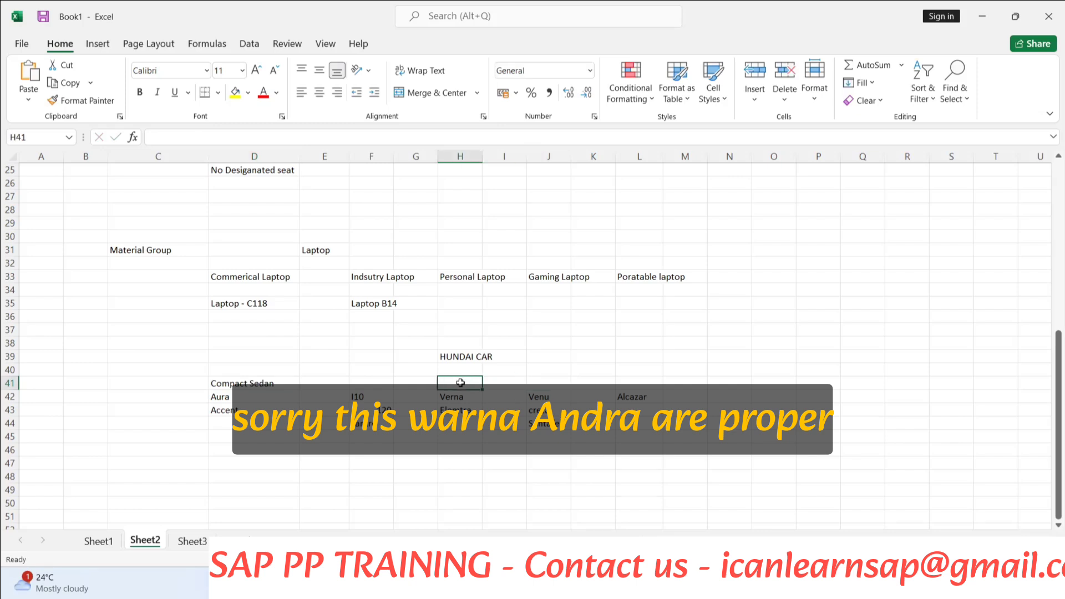
text(Sedan)
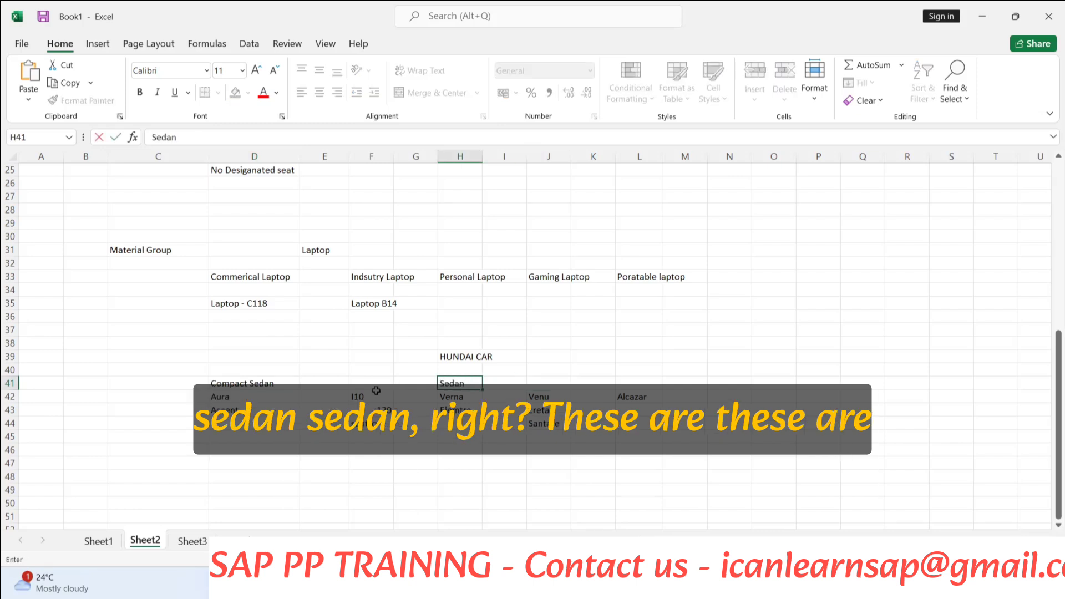
click(373, 384)
text(Hatchback)
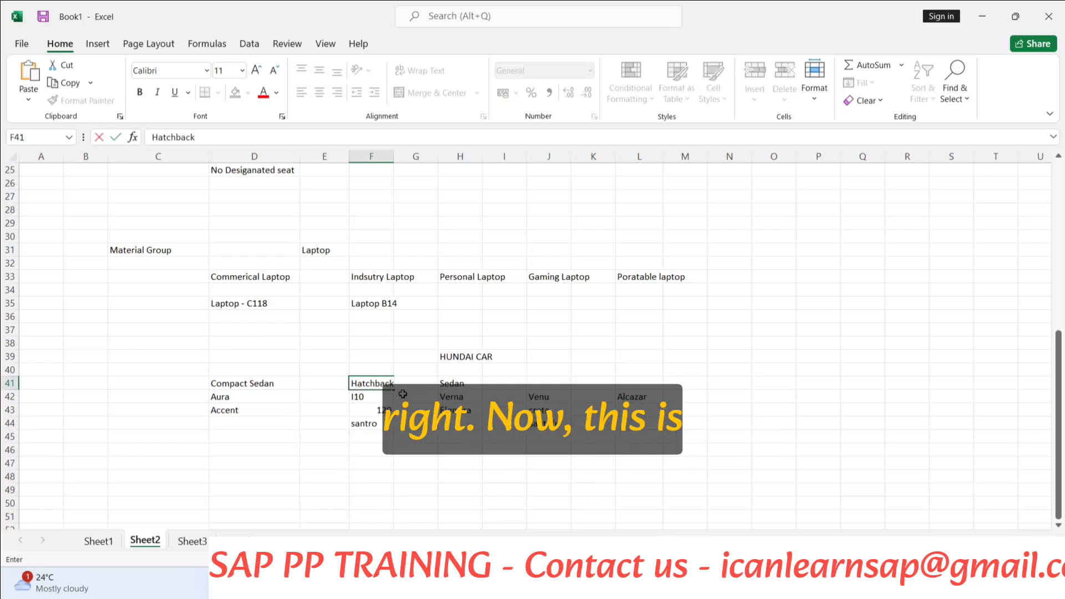
Enter "Com SUV" in cell J41 as the category heading above the Venu column.
click(548, 380)
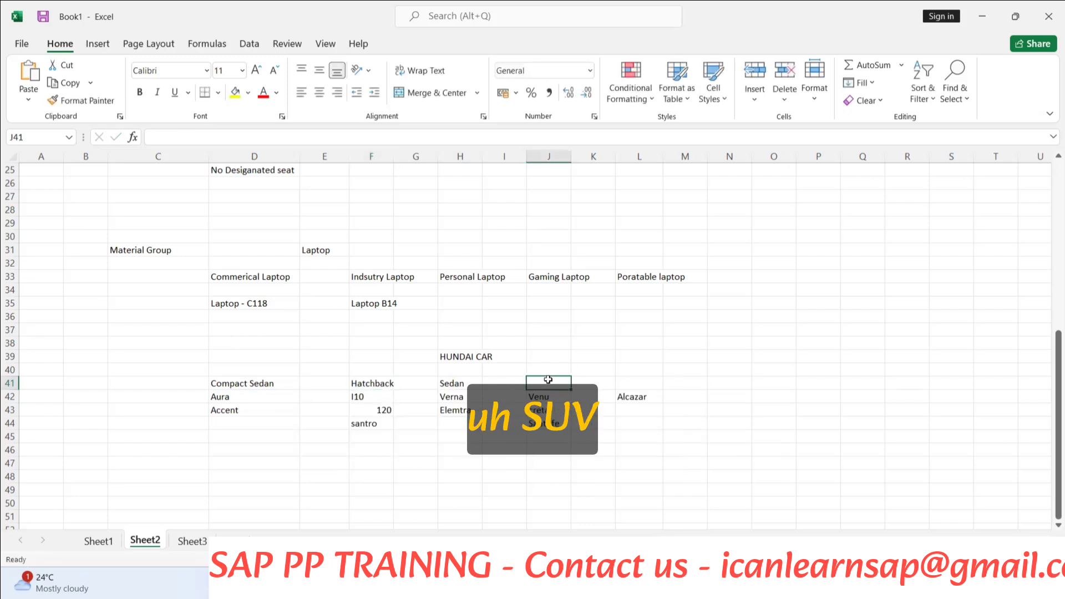
text(S)
key(BackSpace)
key(BackSpace)
text(Co)
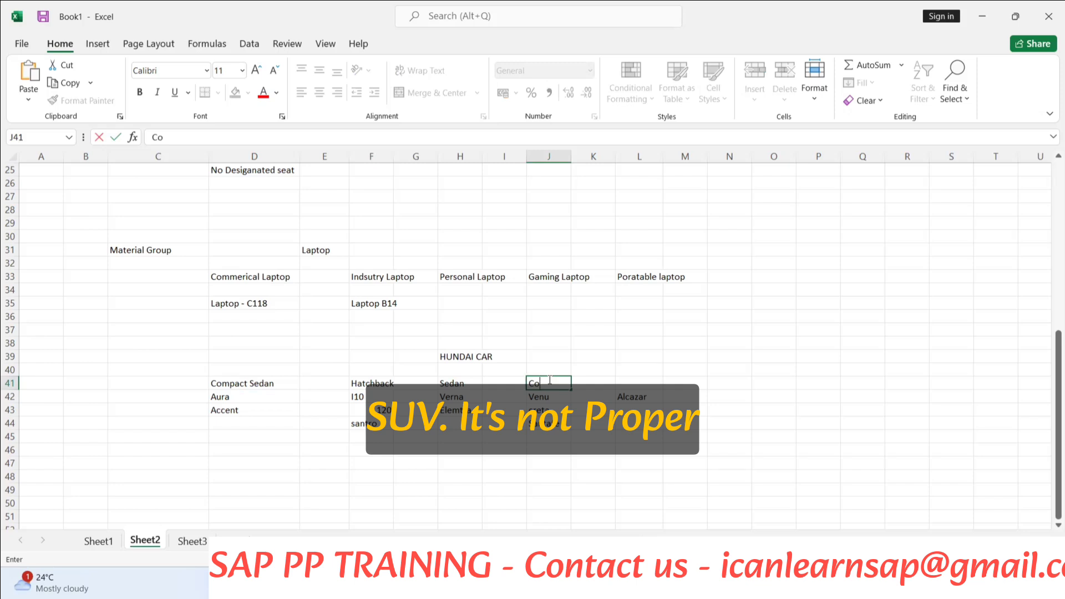
text(m)
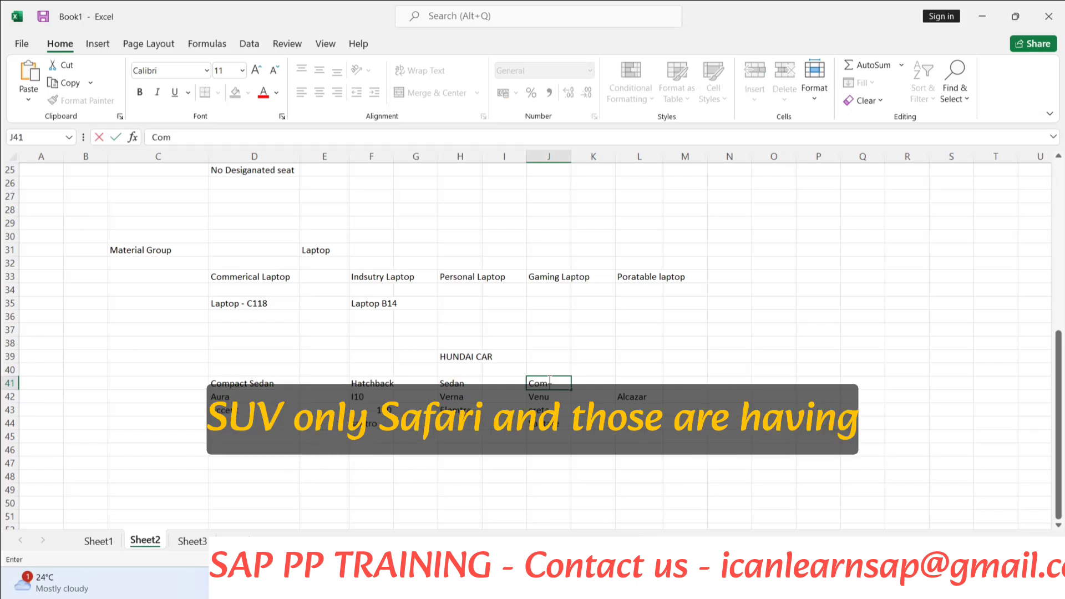
text( SUV)
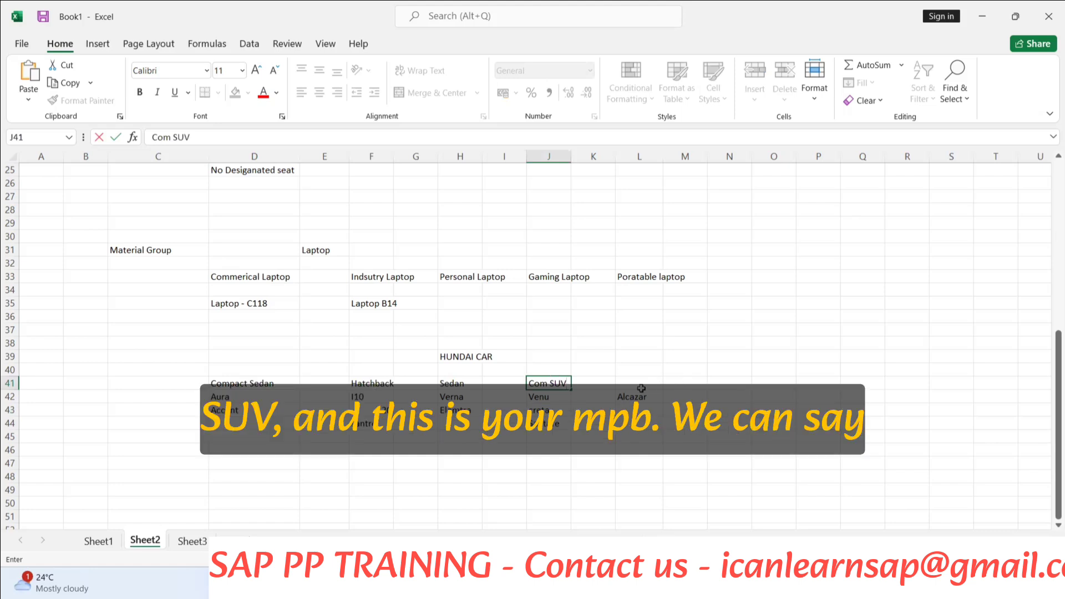
Enter "MPV" in cell L41 above Alcazar and fill the category headings in D41 to L41 with yellow.
click(641, 384)
text(MPV)
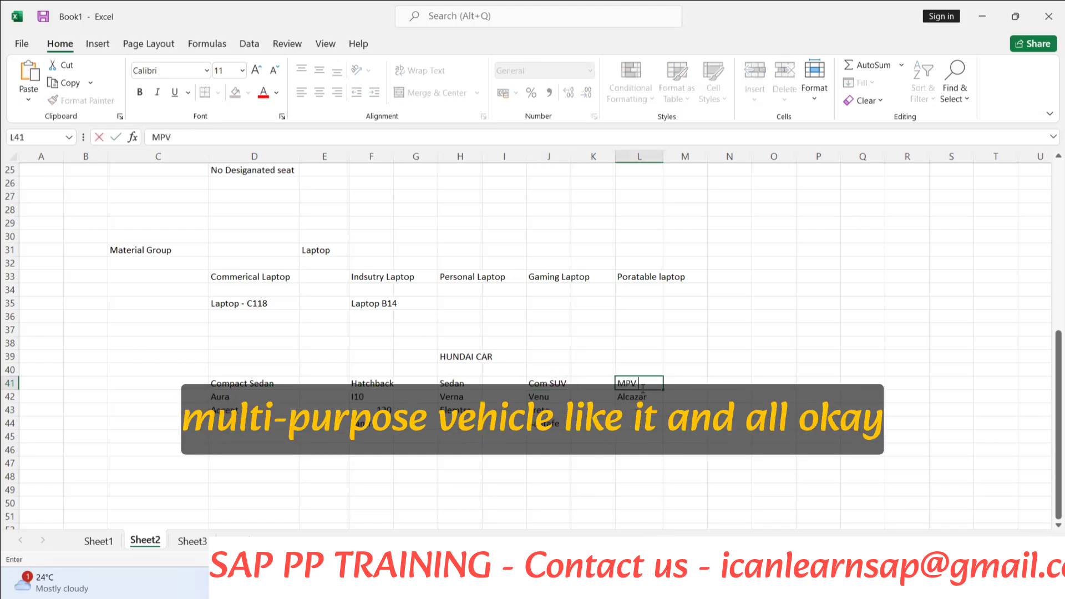
click(642, 422)
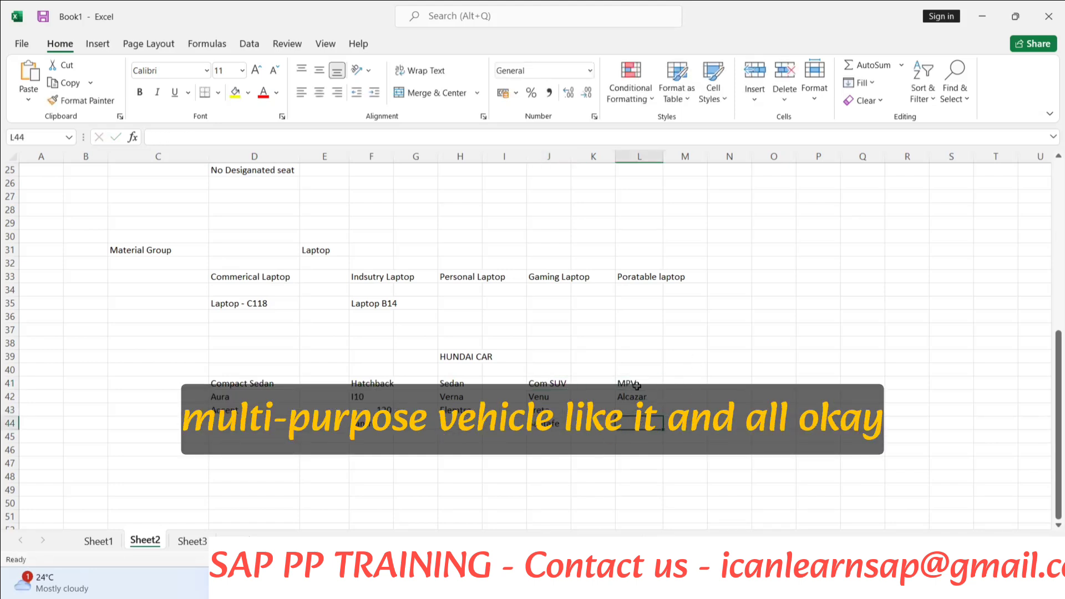
drag(245, 385, 639, 384)
click(235, 92)
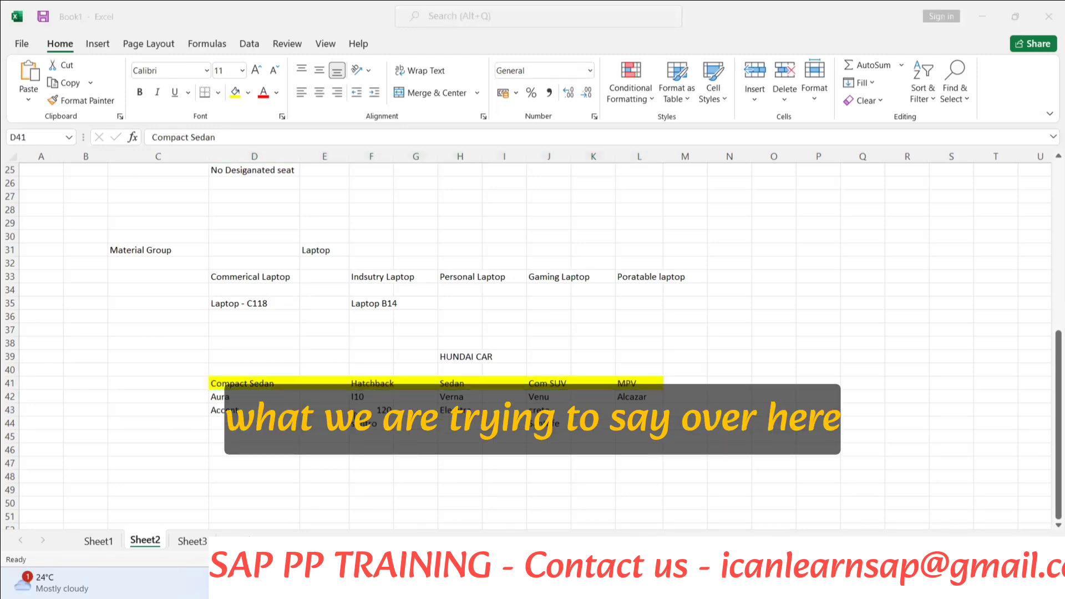
Compare the Material group slide in PowerPoint with the car categories in Excel, ending in the workbook.
key(alt+Tab)
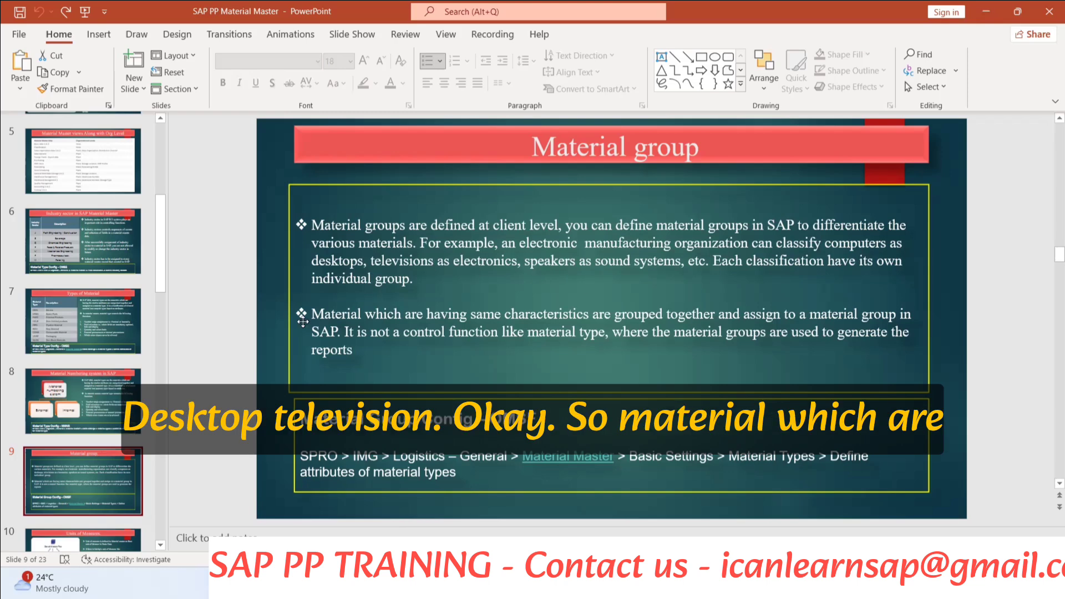
key(alt+Tab)
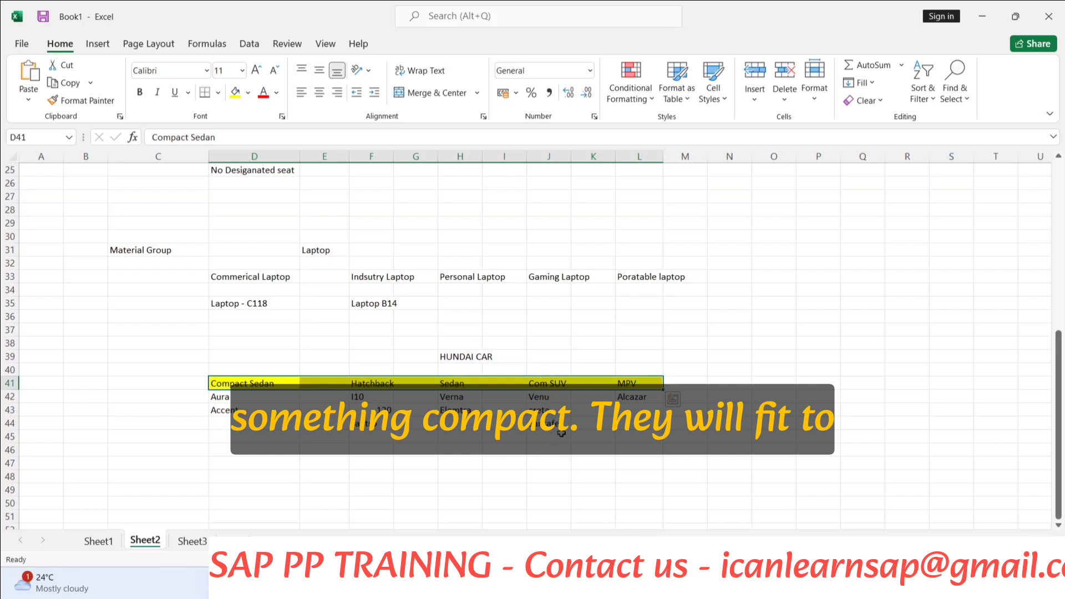
click(636, 398)
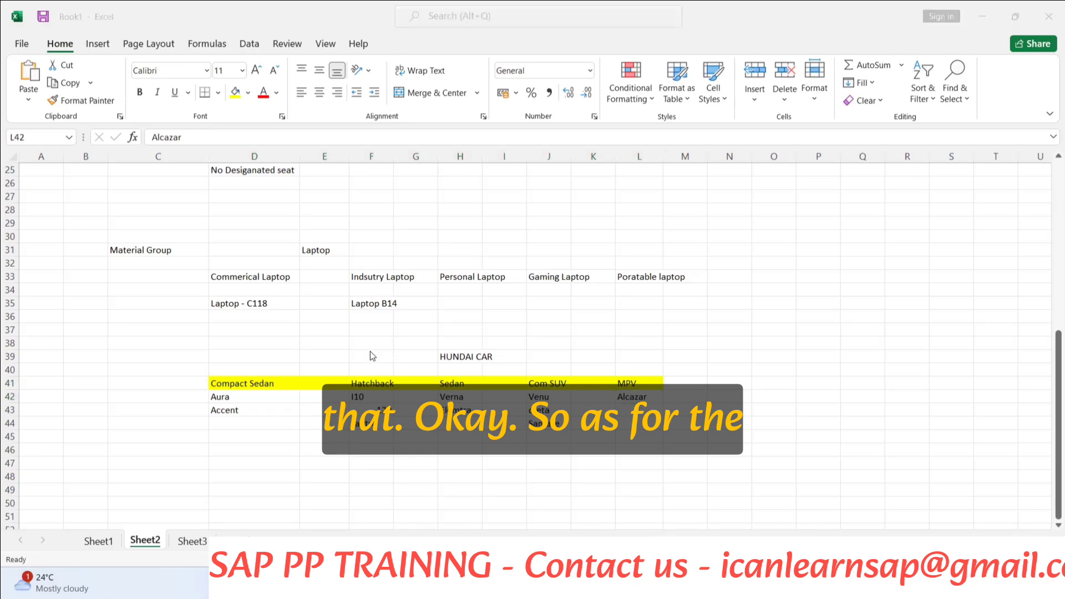
key(alt+Tab)
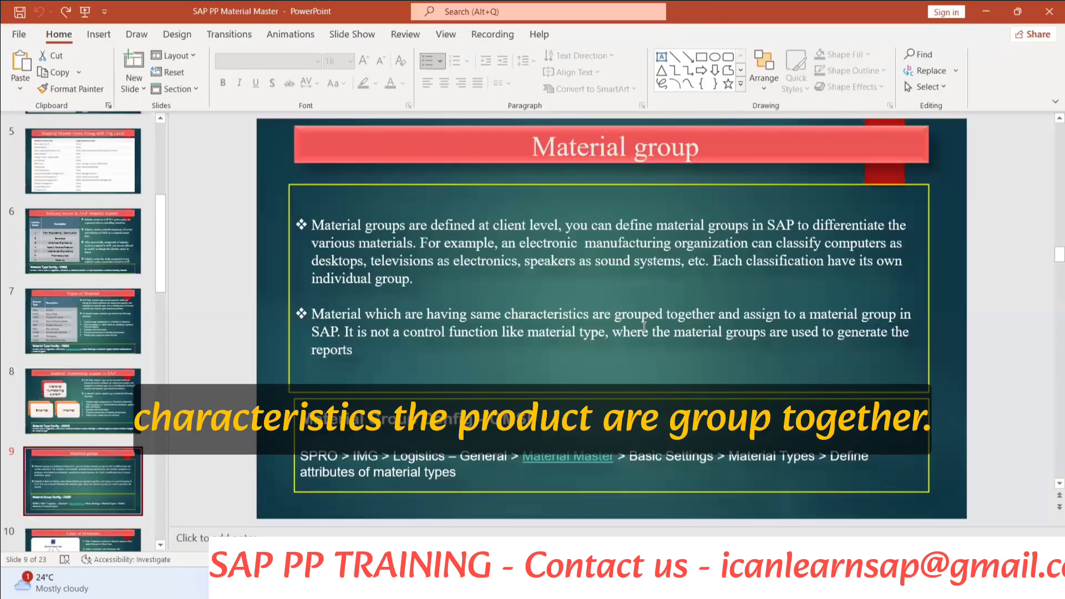
key(alt+Tab)
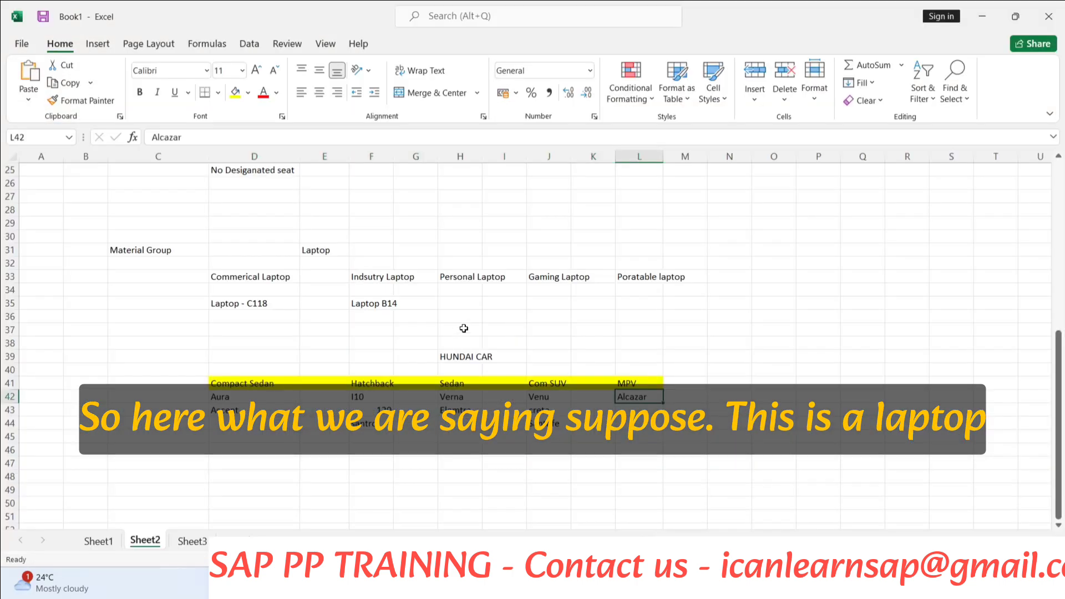
Enter "Laptop - C113" in cell D36 as a second commercial laptop.
click(236, 319)
text(La)
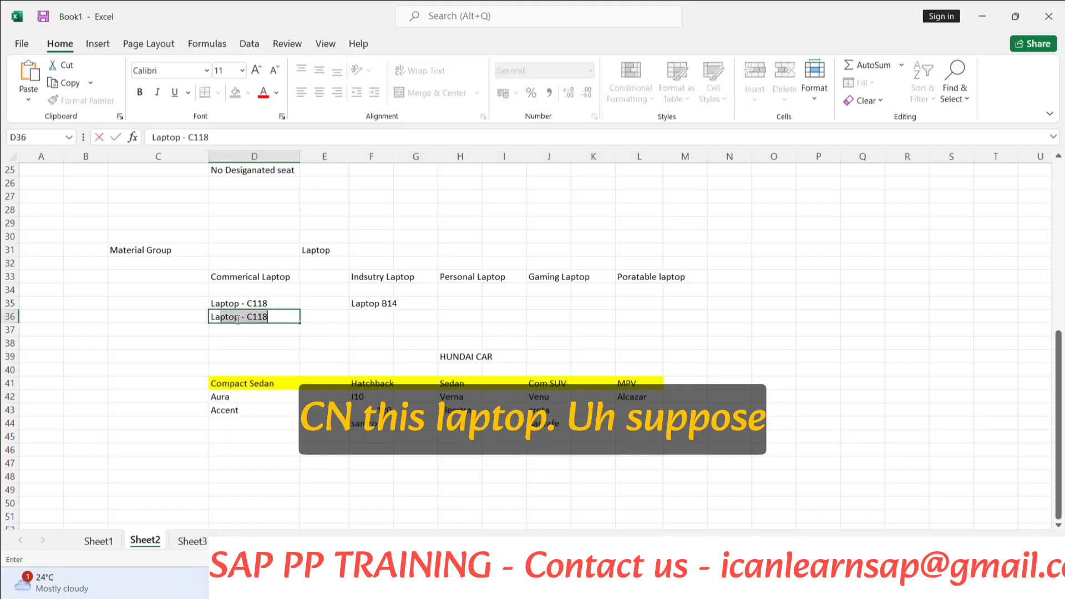
text(ptop)
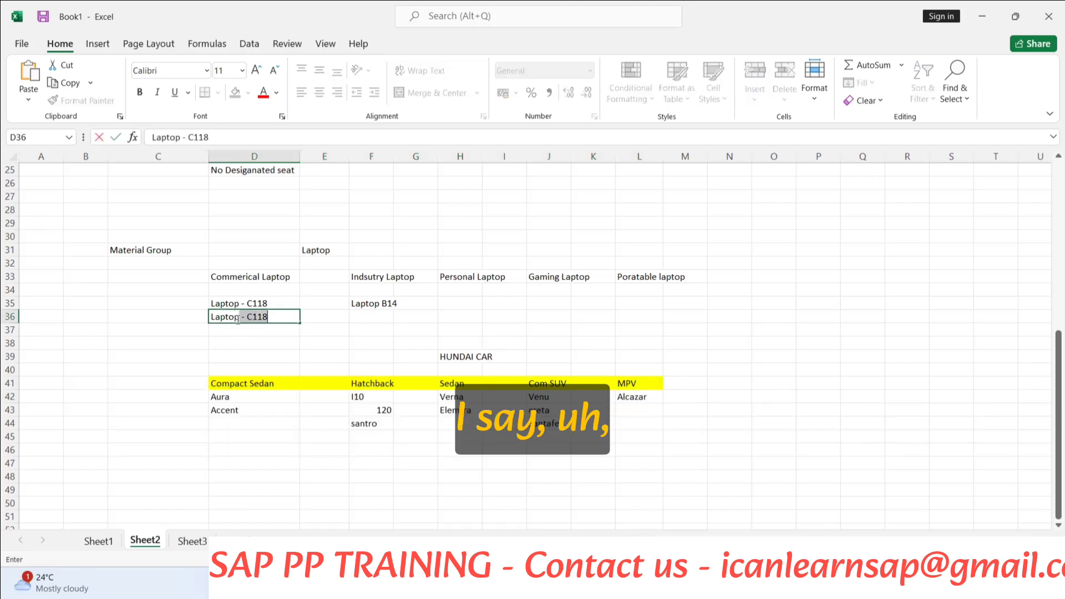
text( - C)
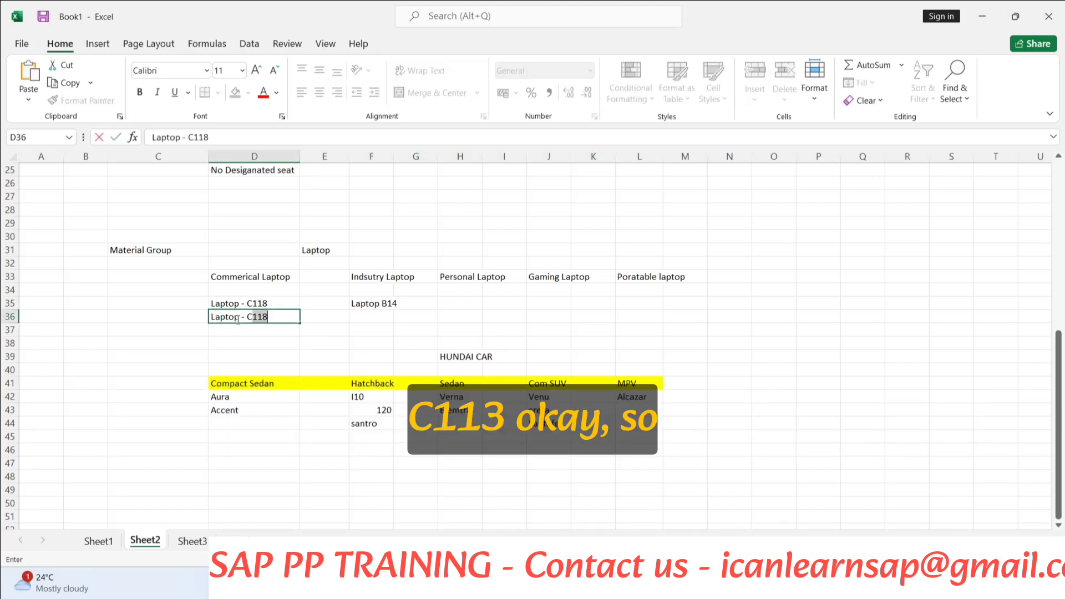
text(118)
click(266, 344)
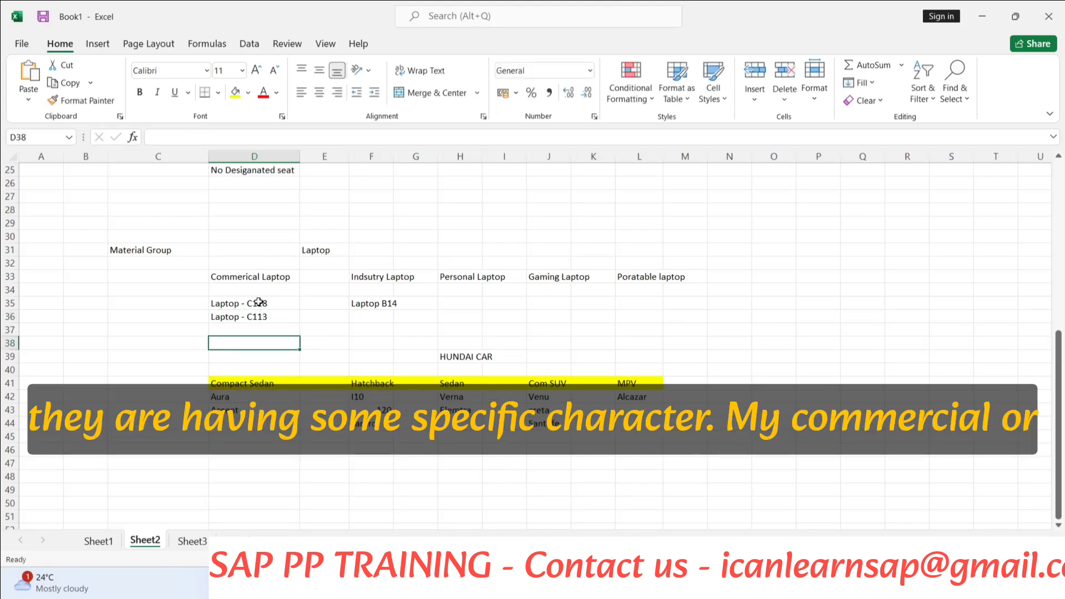
Enter "Milatry Laptop" in cell N33 as another laptop group heading.
click(377, 314)
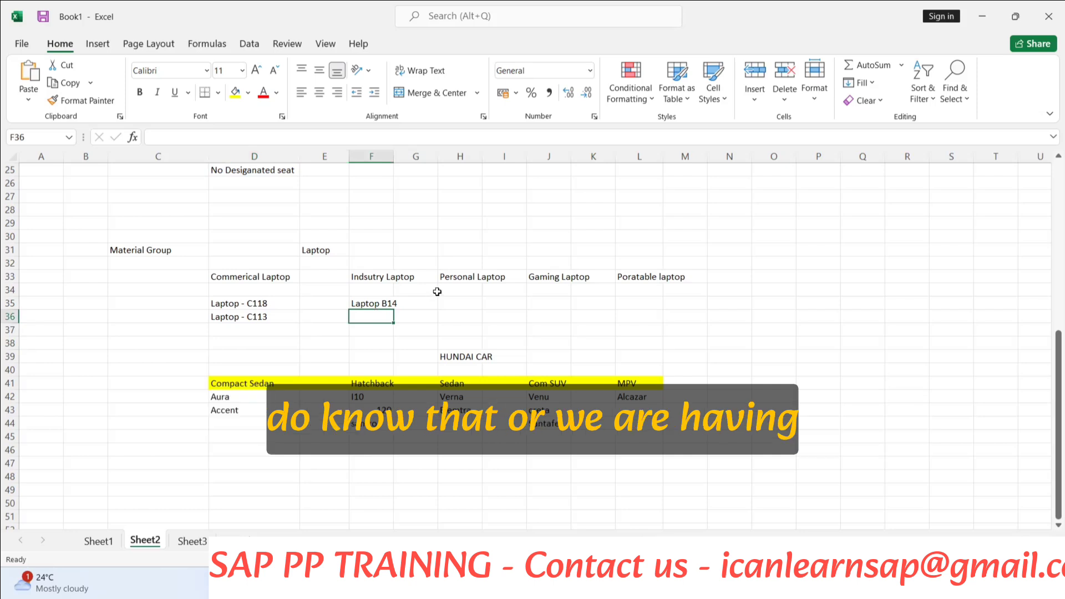
click(733, 277)
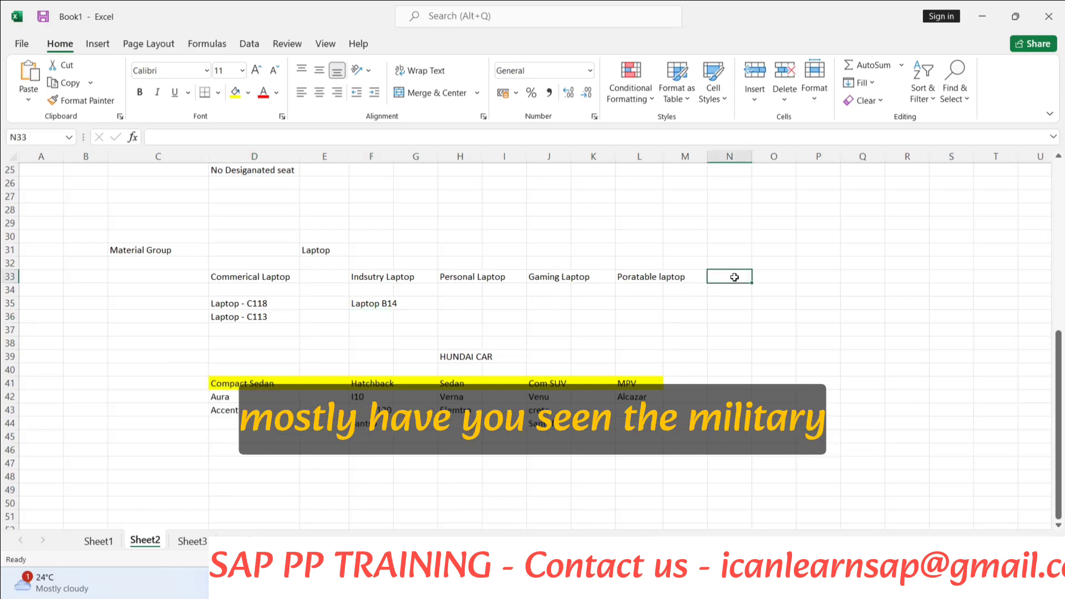
text(Milatry Laptop)
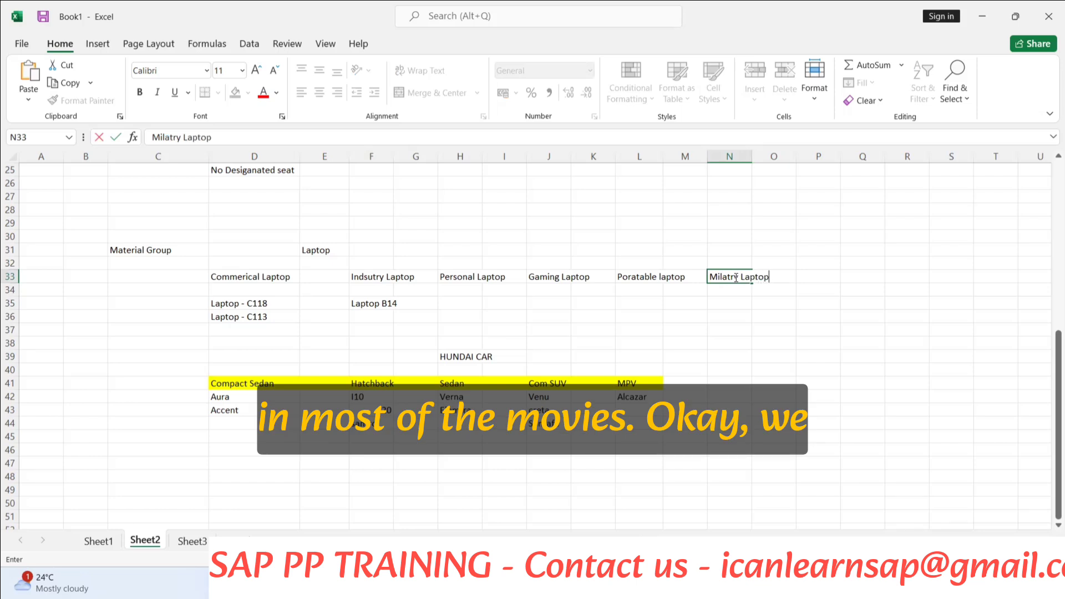
key(Return)
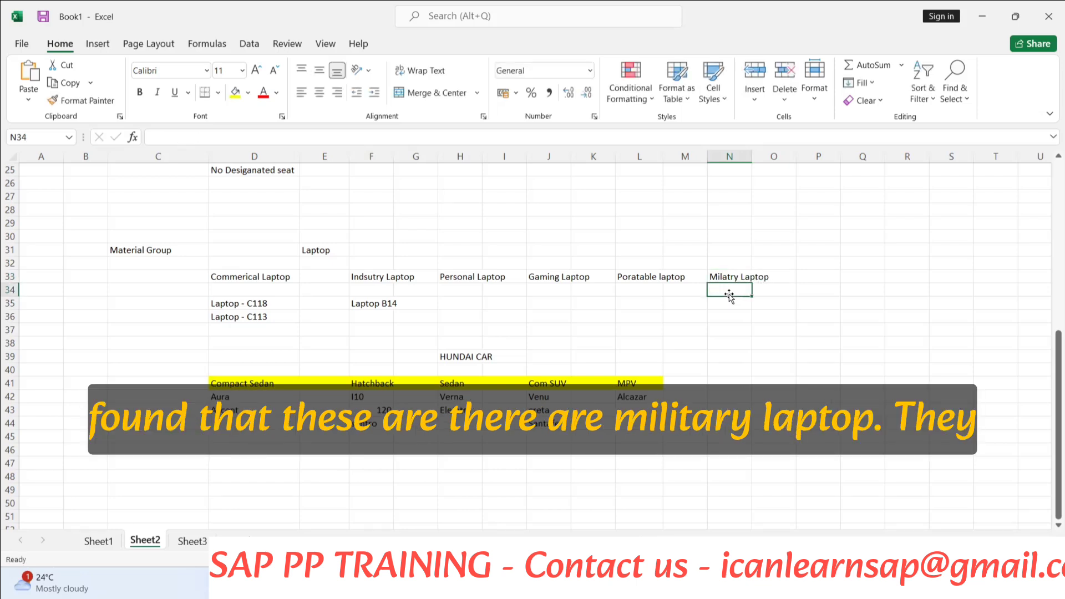
Enter "Tough Book - 12" in cell N35 under the military laptop heading and fill it down to N36.
click(725, 303)
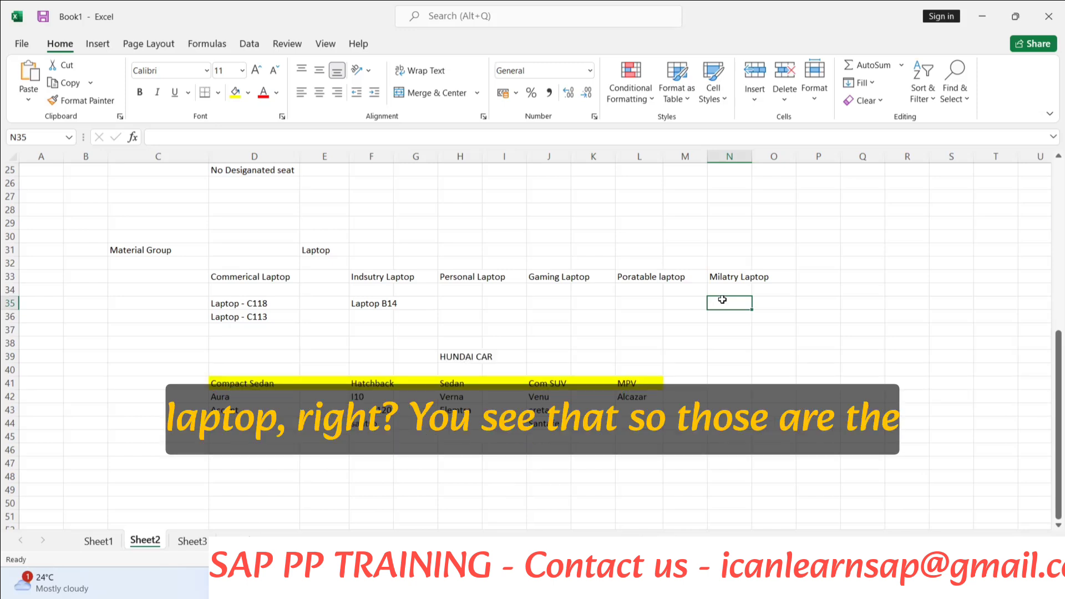
text(To)
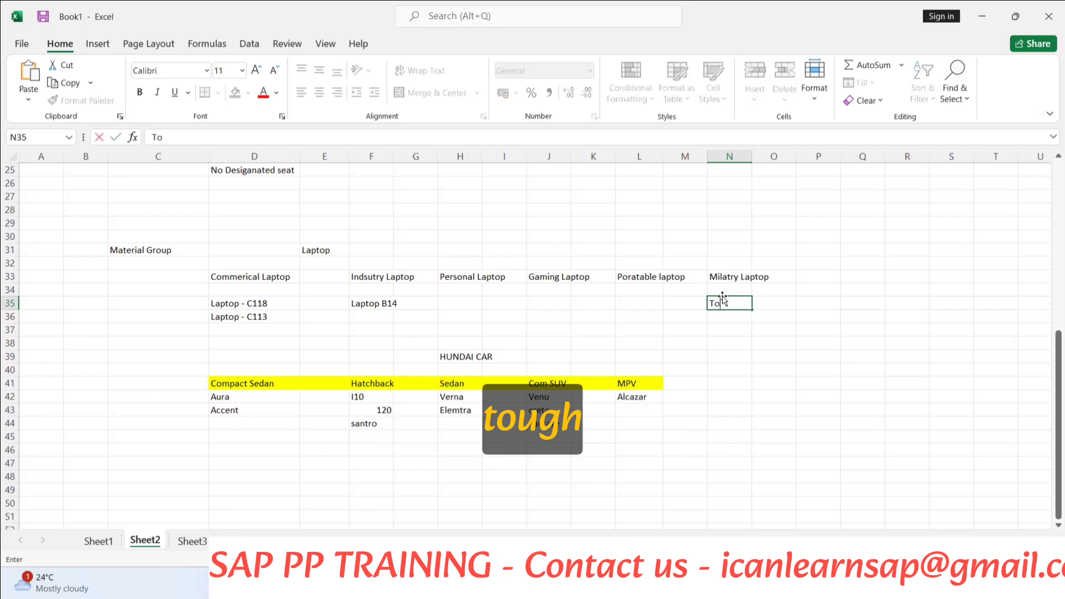
text(ugh Book - )
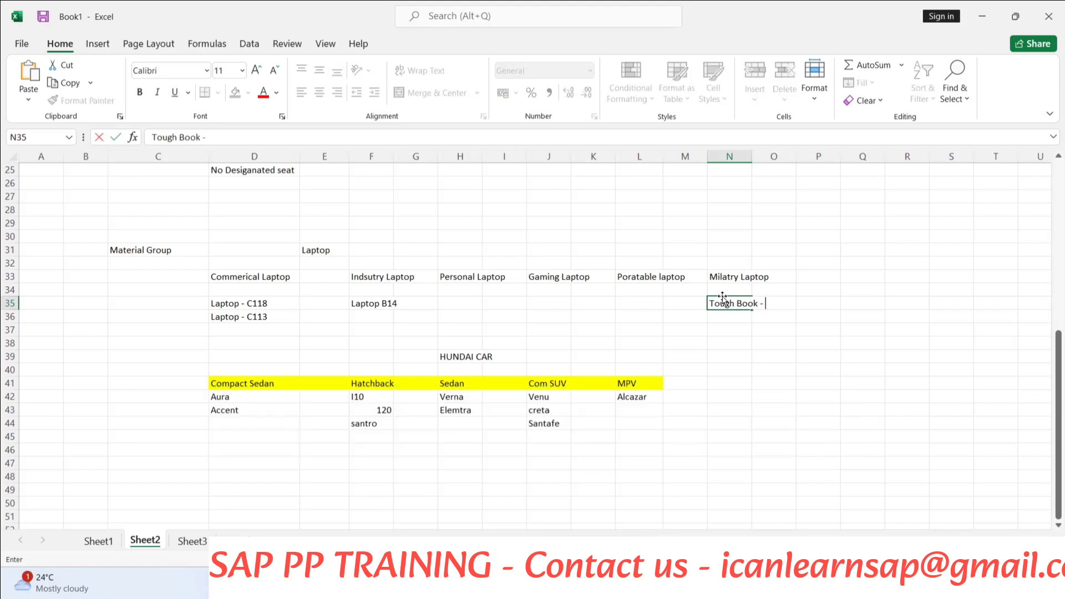
text(12)
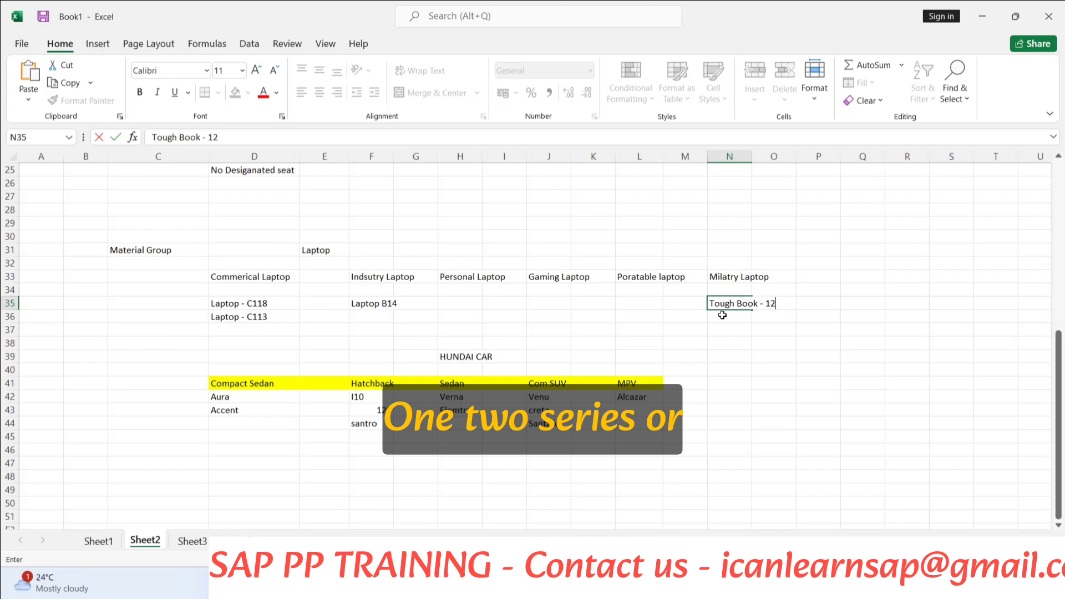
click(720, 314)
key(ctrl+d)
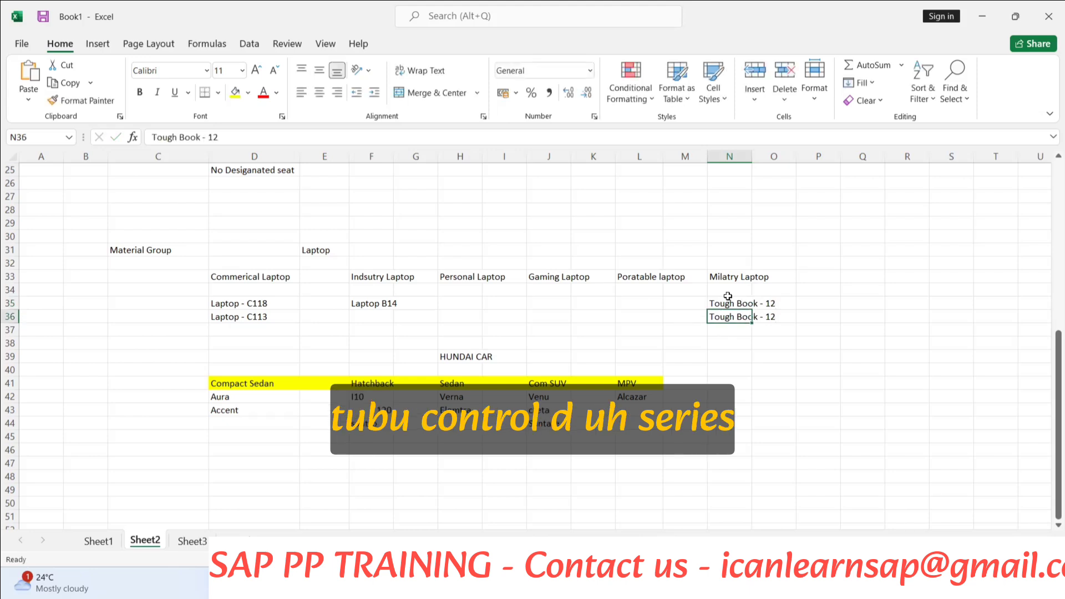
Switch to PowerPoint to view the configuration path on the Material group slide.
click(670, 233)
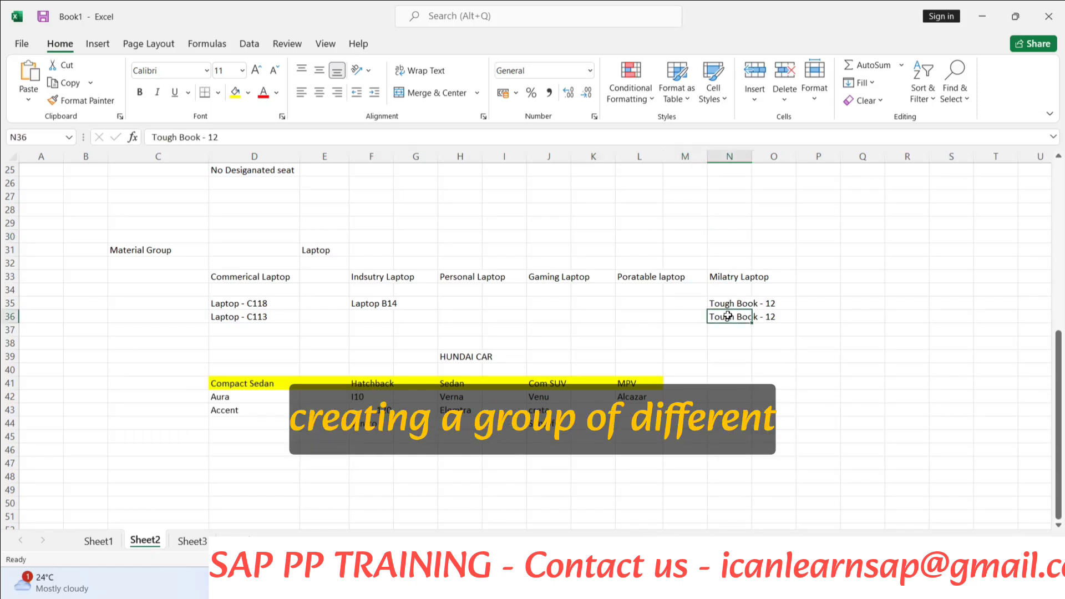
key(Right)
click(719, 333)
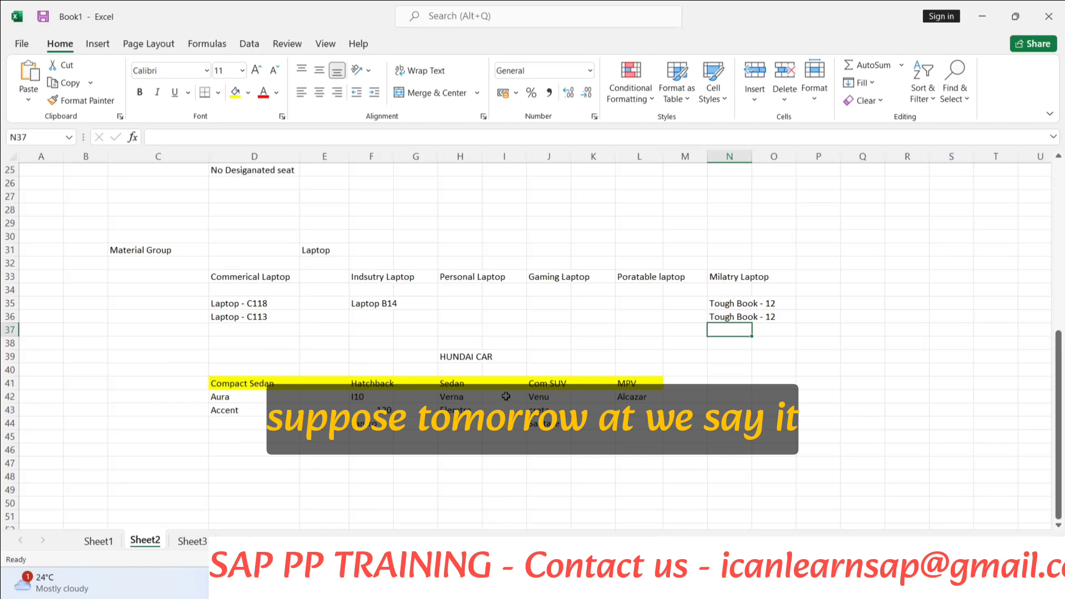
key(alt+Tab)
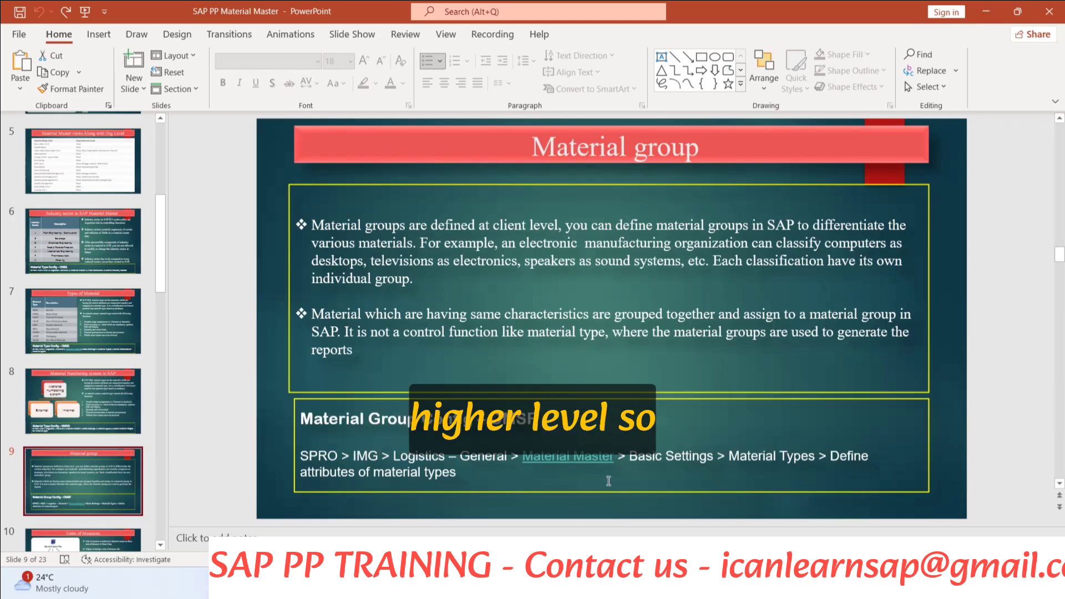
Switch back to Excel and point out the military laptop group heading in cell N33.
key(alt+Tab)
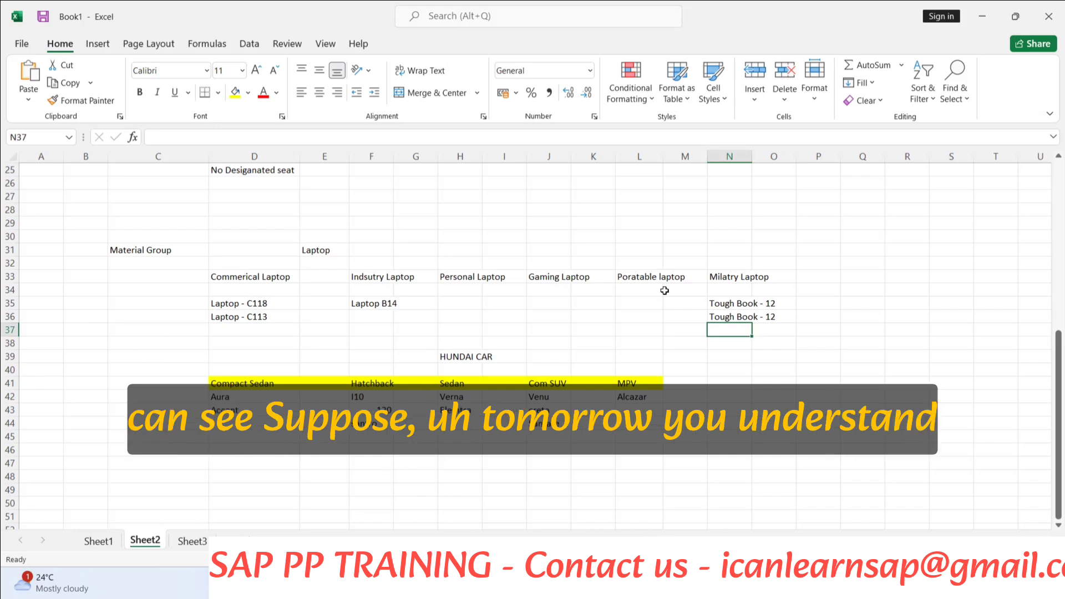
click(717, 289)
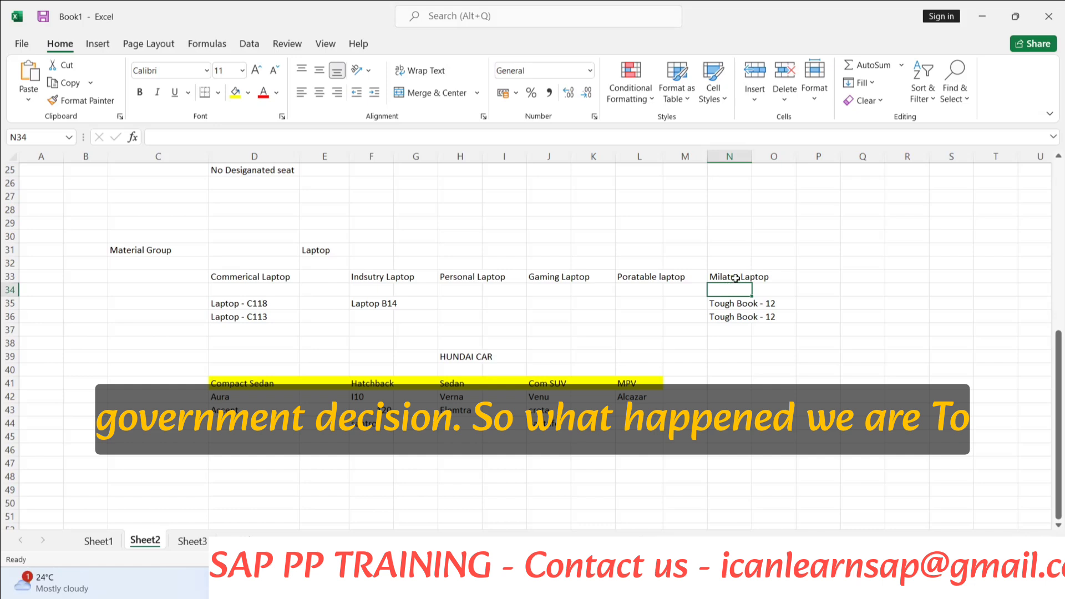
click(738, 277)
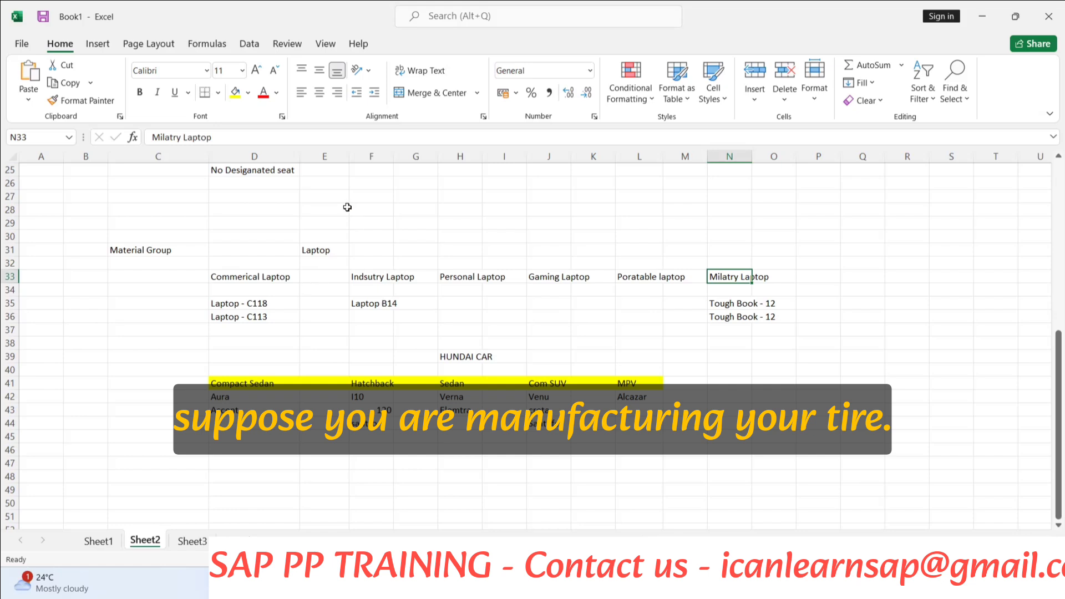
Enter "Tyre" in cell F27 as the heading of a new grouping example above the laptop groups.
click(369, 198)
text(TYre)
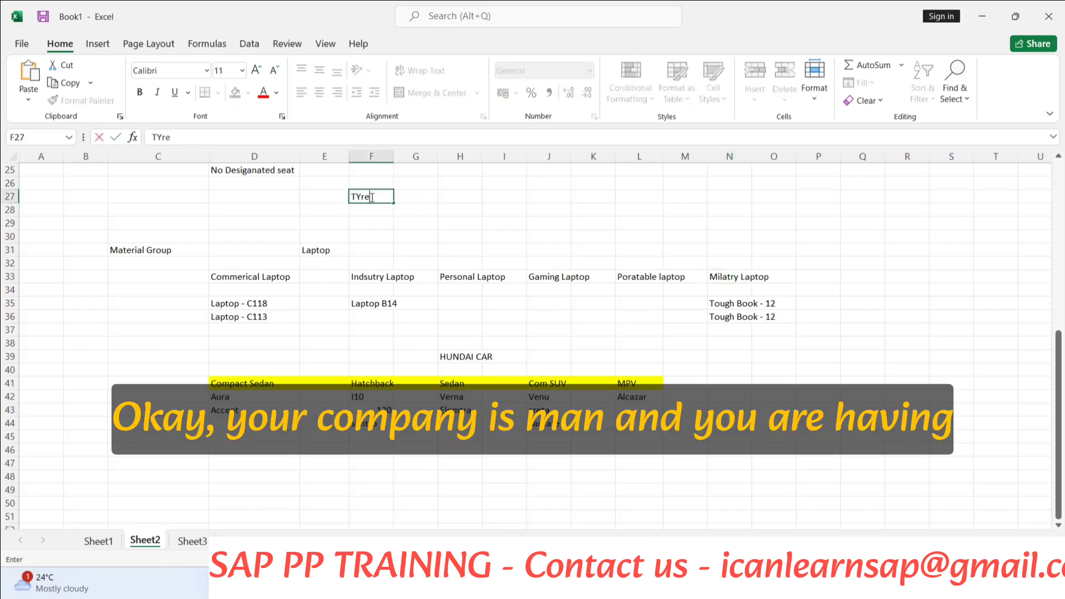
click(383, 228)
Enter "RM - Rubber" in cell D28 as the raw material of the tyre example.
click(269, 212)
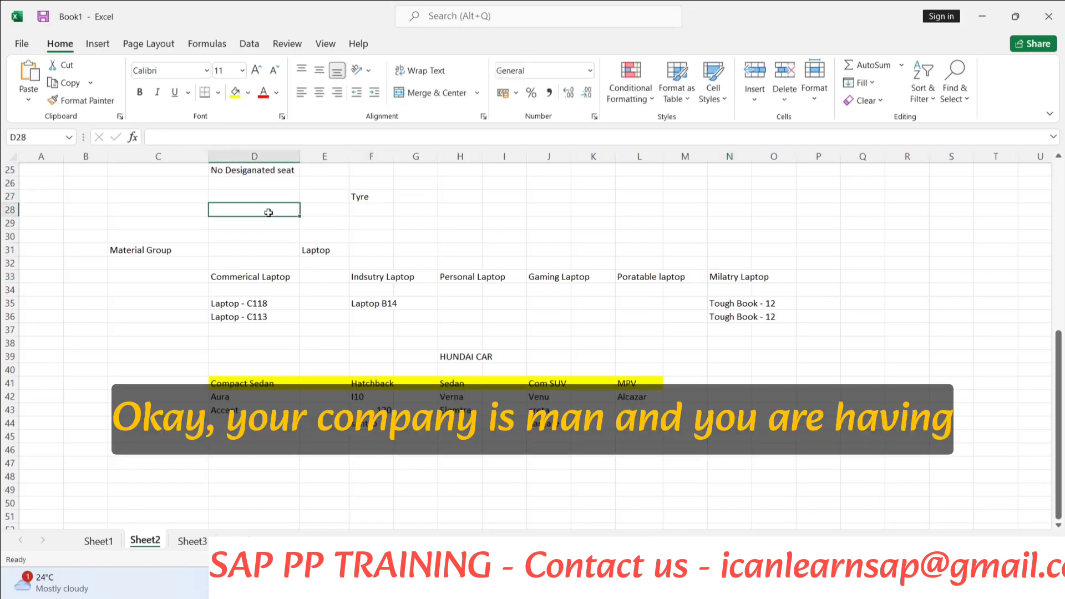
text(RW)
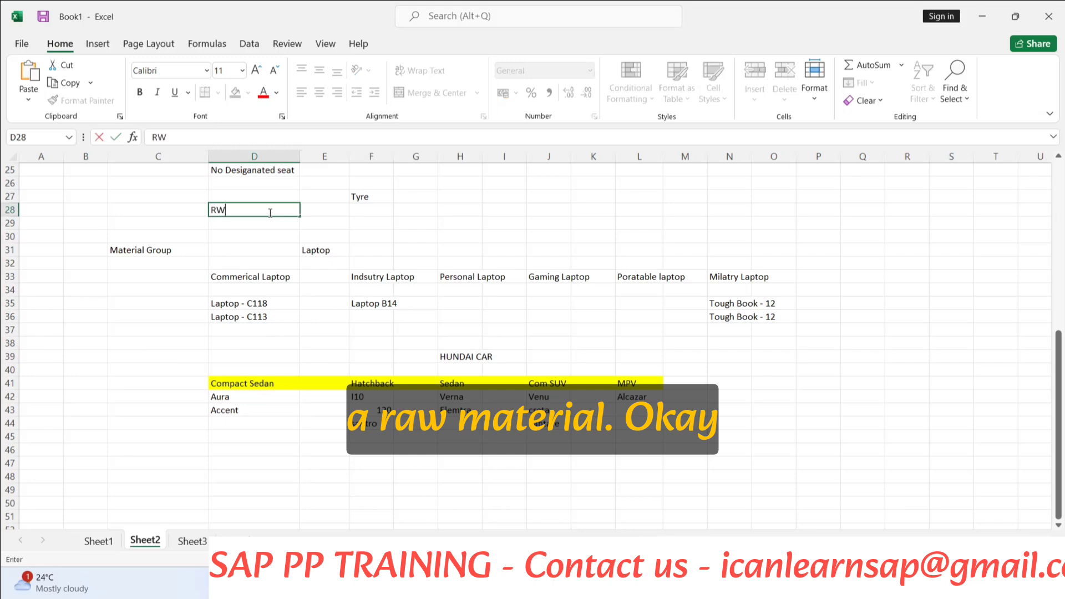
key(BackSpace)
text(M)
key(BackSpace)
text(M - Rubber)
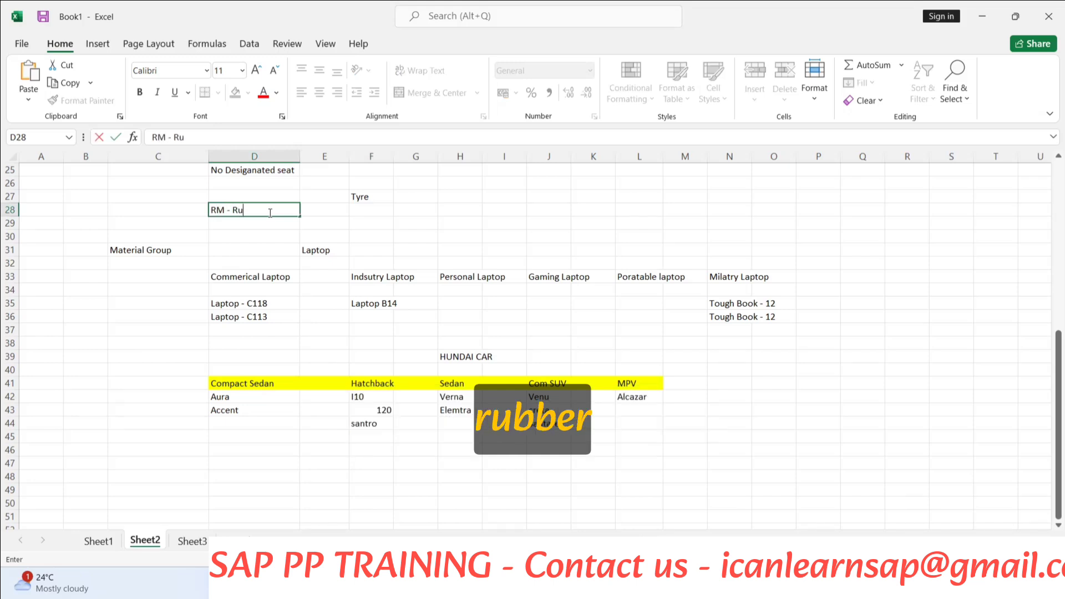
Move the "Tyre" heading from cell F27 to cell H27.
click(373, 199)
key(ctrl+c)
click(454, 199)
key(ctrl+v)
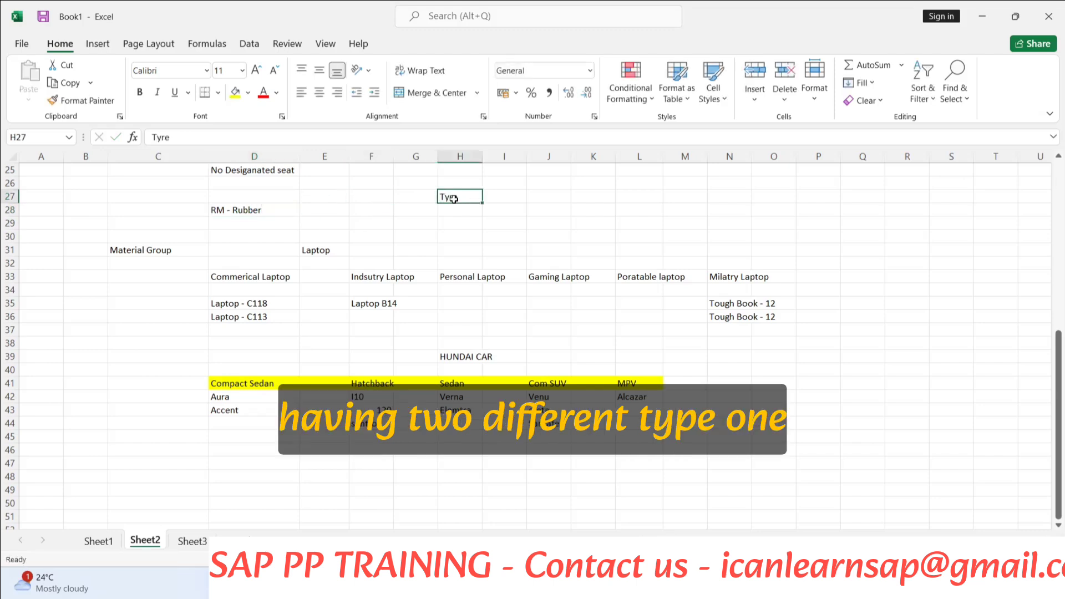
Enter "Nartual R" in cell F28 as the first rubber group.
click(375, 214)
text(Nartual)
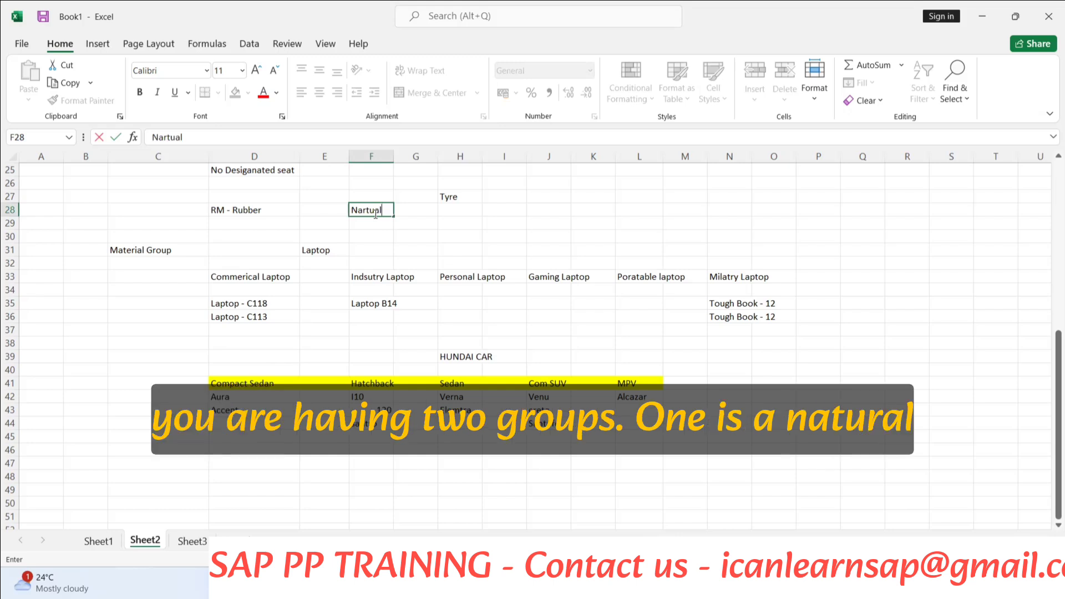
text( R)
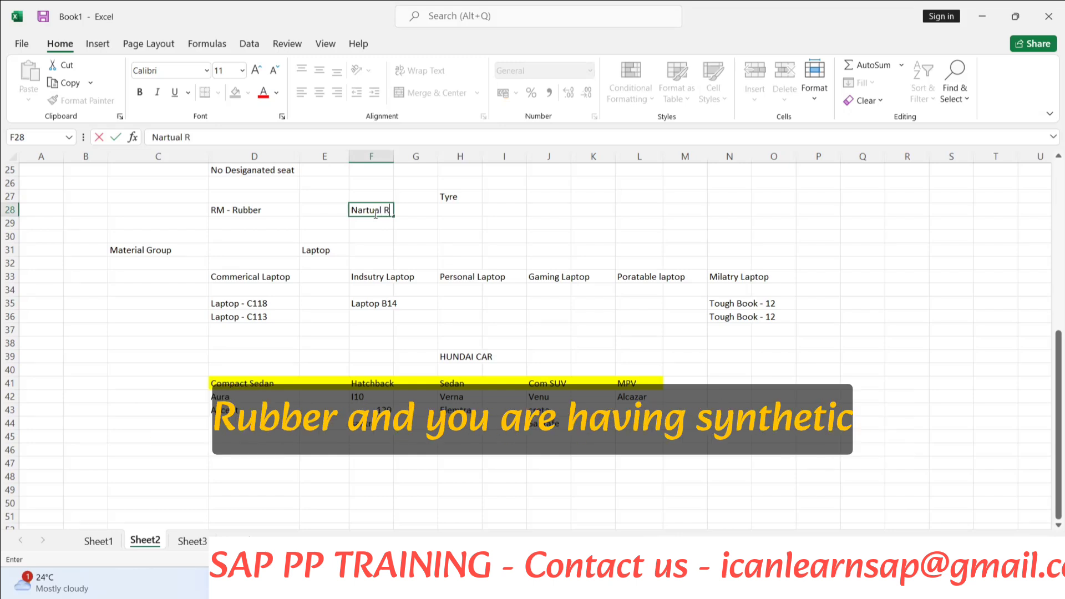
Enter "Sysnthetic Rubber" in cell H28 as the second rubber group.
click(474, 212)
text(Sysnth)
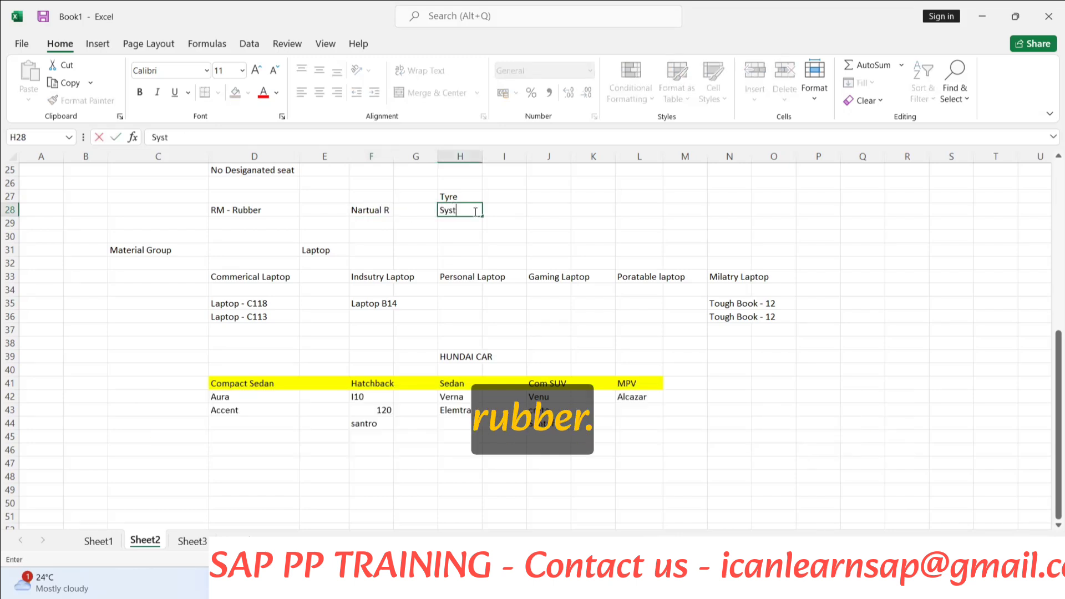
text(etic)
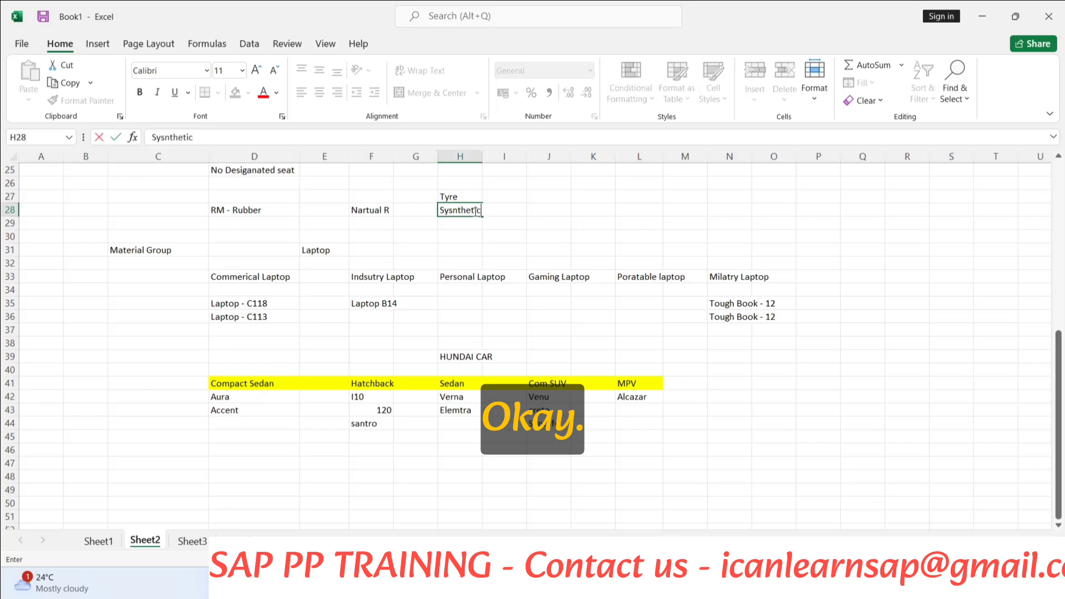
text( Rubber)
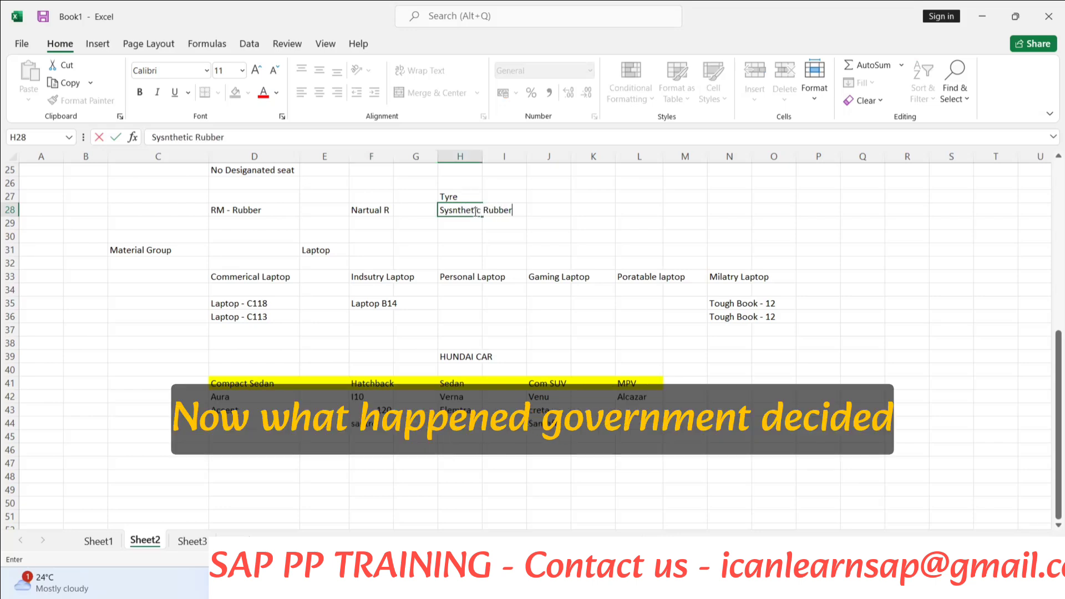
click(480, 236)
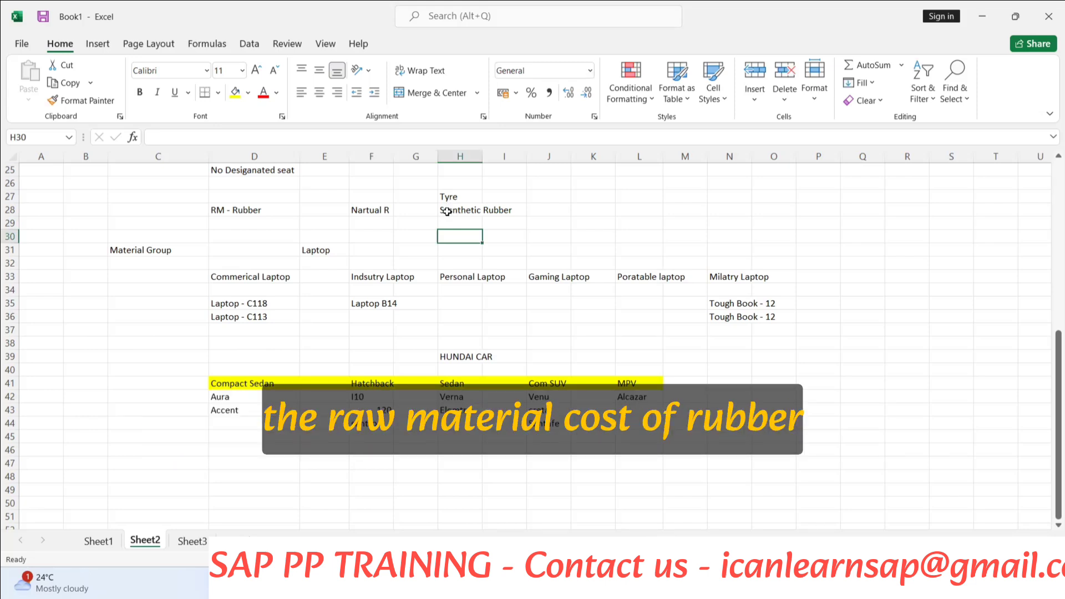
Enter the material counts under the rubber groups: 120 in F29 for natural and 100 in H29 for synthetic.
click(376, 223)
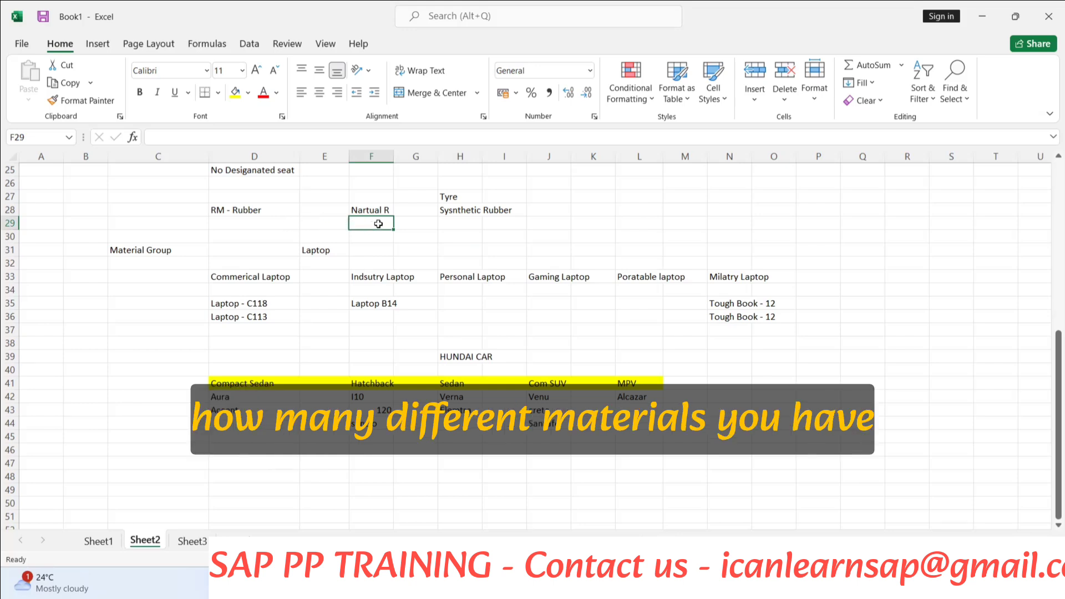
text(120)
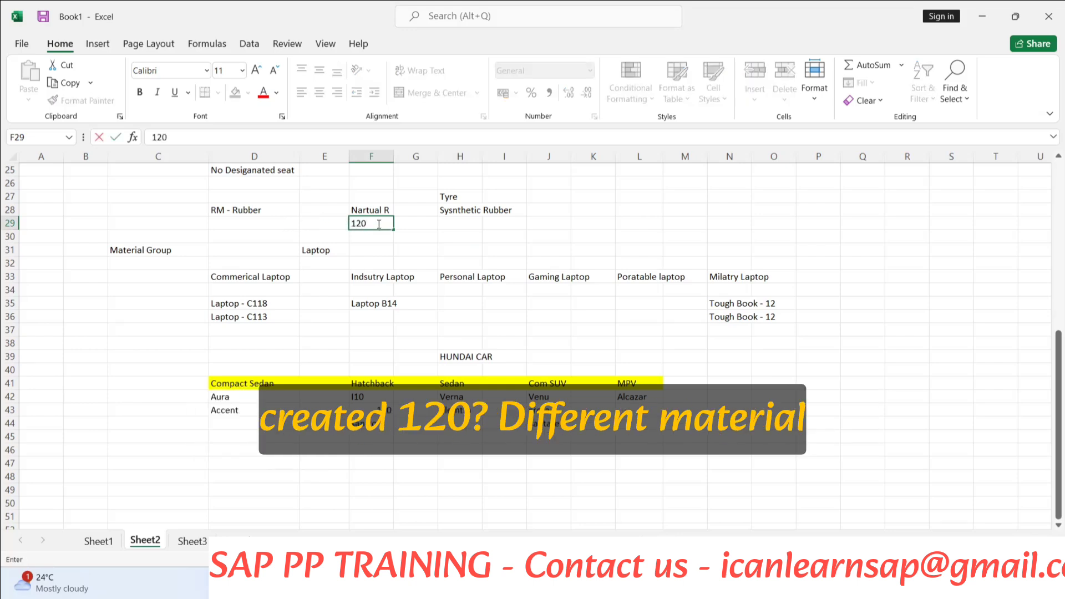
click(370, 213)
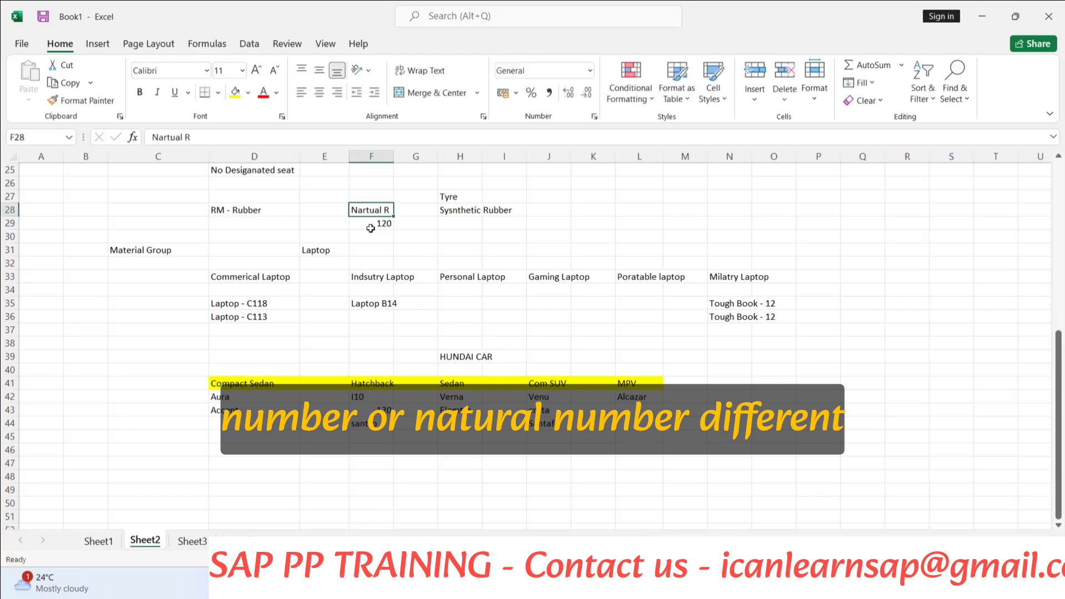
click(456, 225)
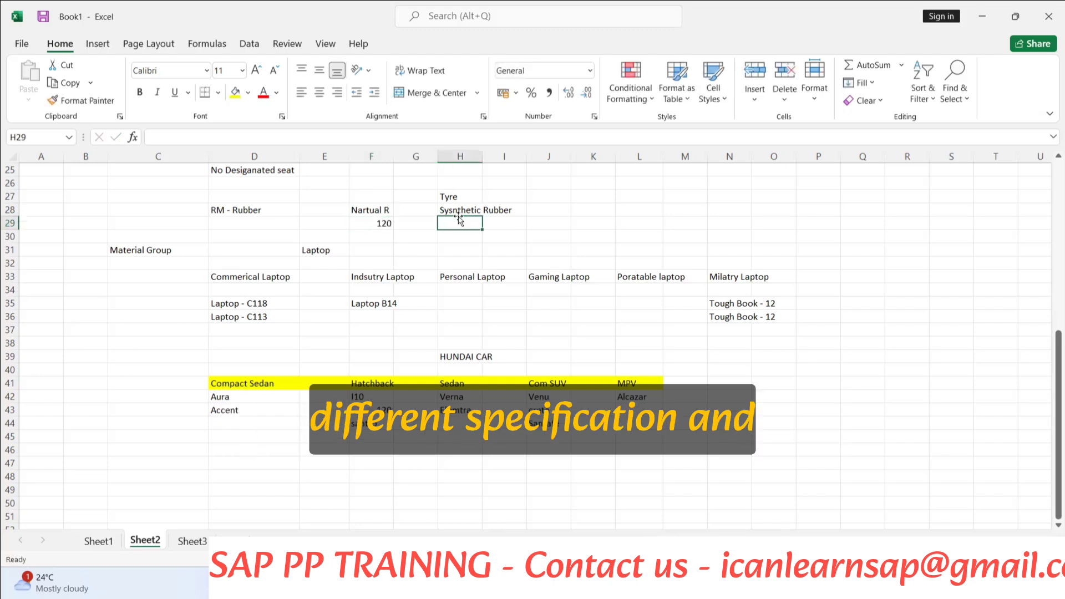
text(100)
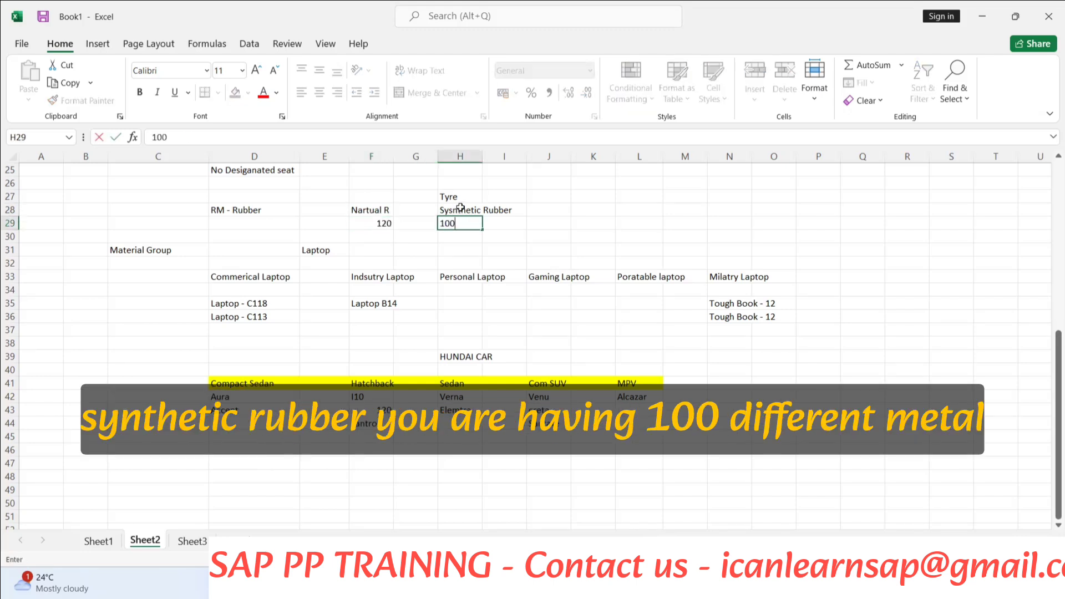
click(533, 260)
Switch to SAP and leave the Material Groups overview to view the LAPTOP-B14 material being created.
key(alt+Tab)
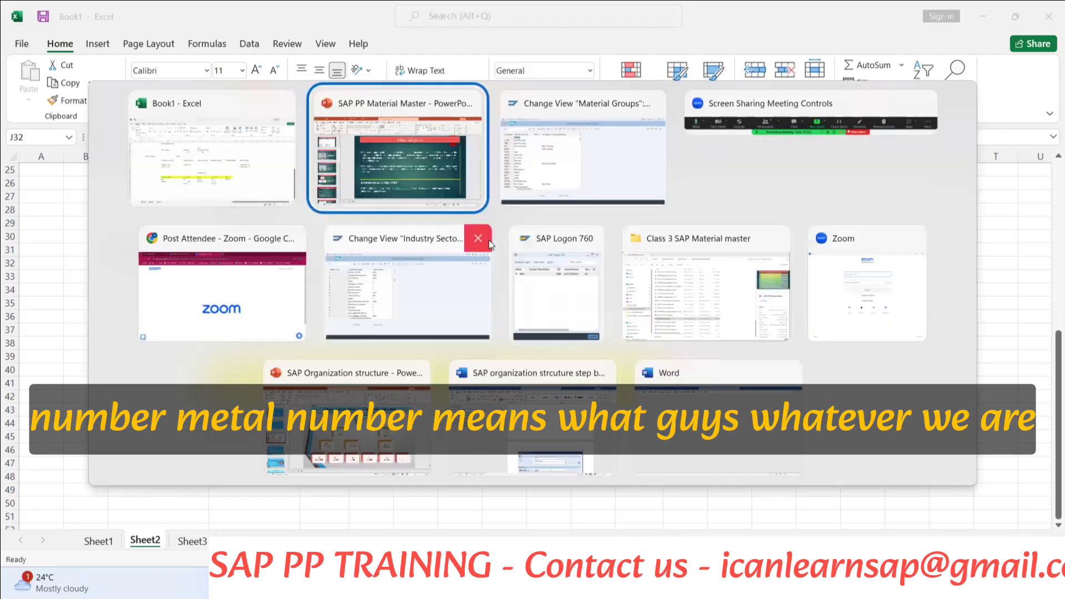
key(alt+Tab)
key(Tab)
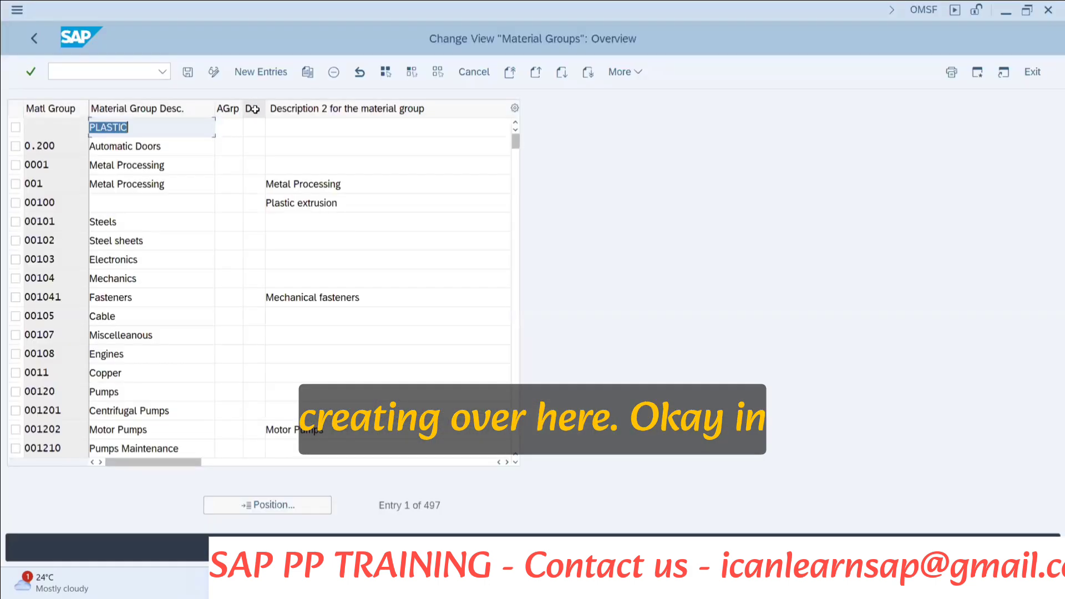
click(71, 73)
click(37, 38)
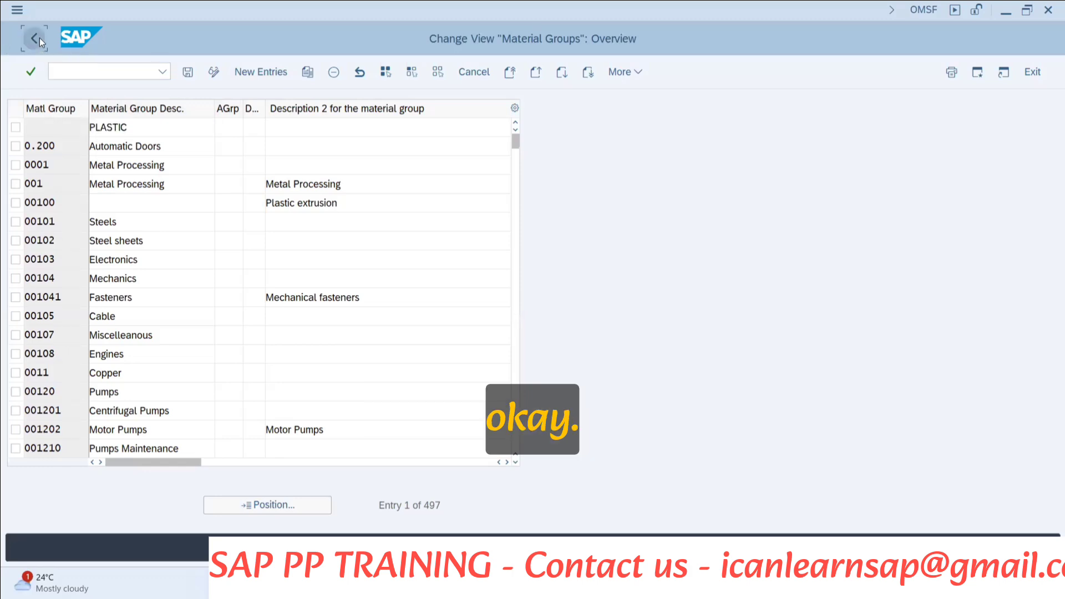
click(39, 38)
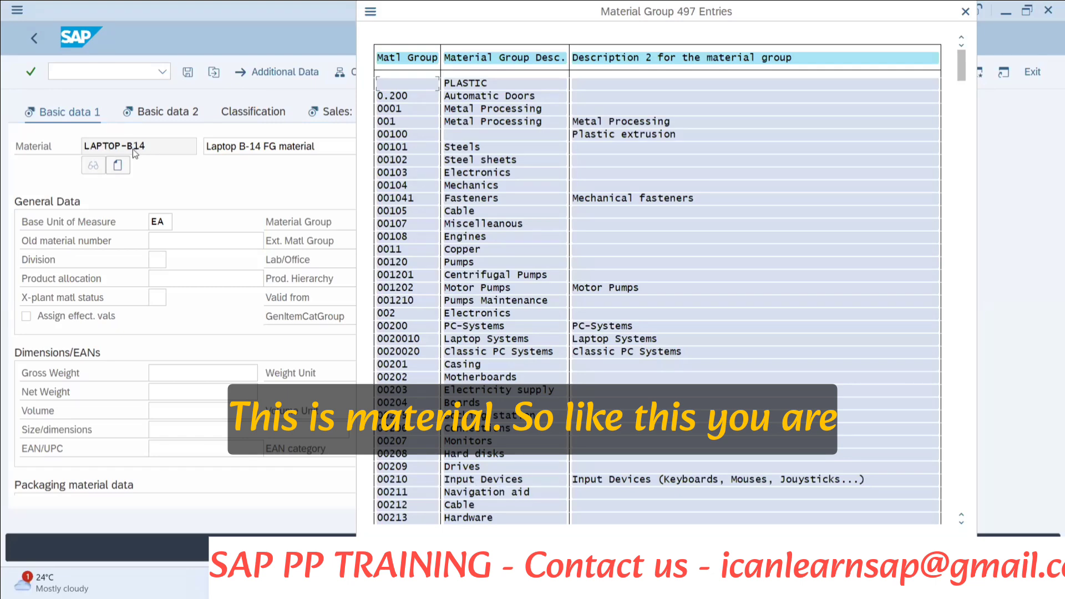
Switch back to Excel and point out the natural rubber material count in cell F29.
key(alt+Tab)
key(alt+Tab)
key(Tab)
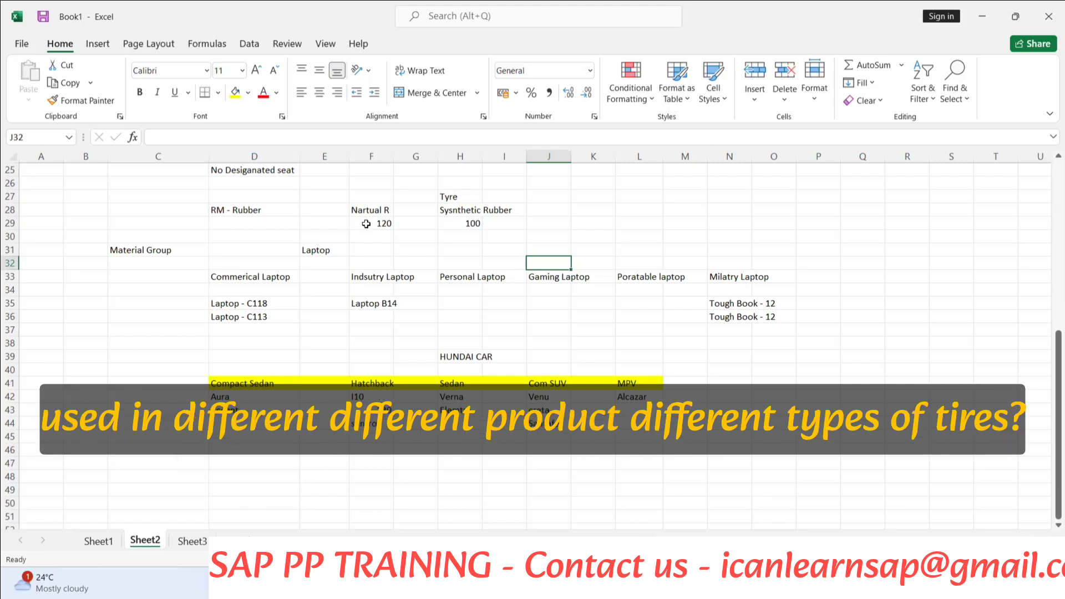
click(369, 222)
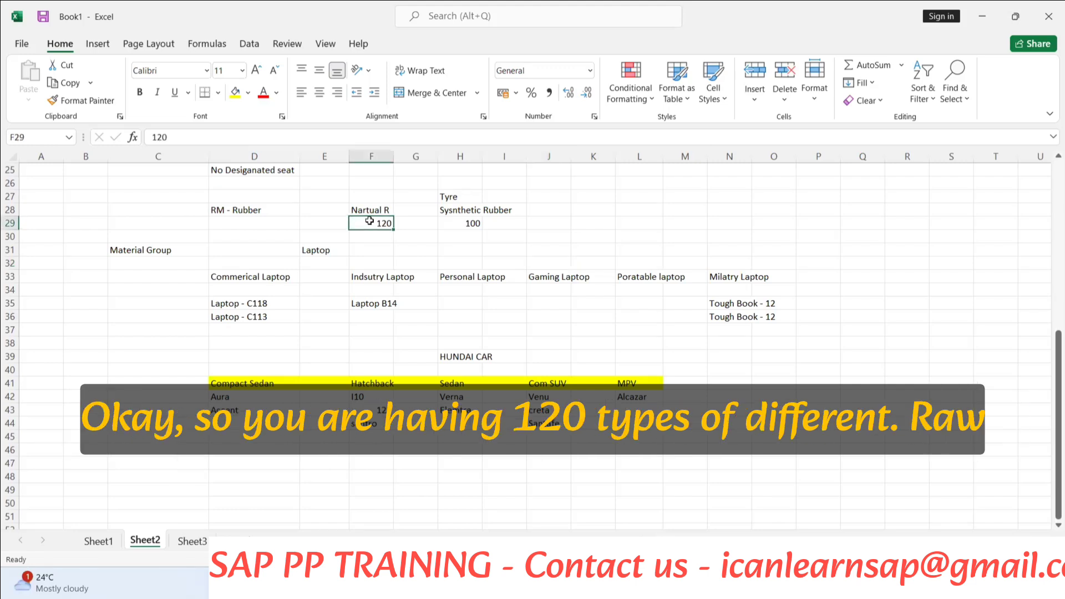
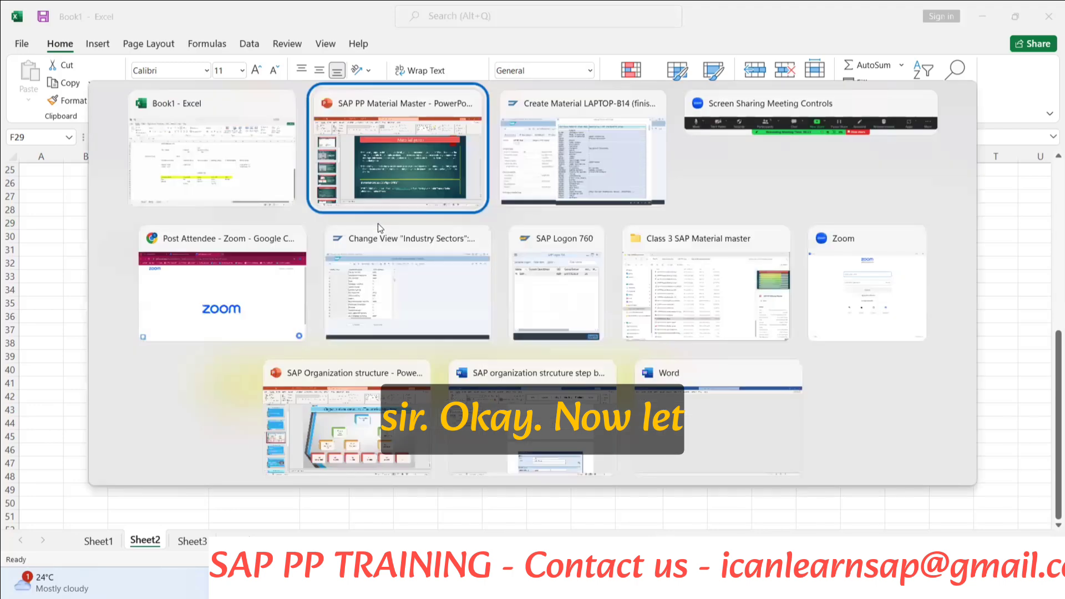
Switch to SAP and open the Define Material Groups configuration under Material Master without specifying a customizing project.
key(alt+Tab)
key(alt+Tab)
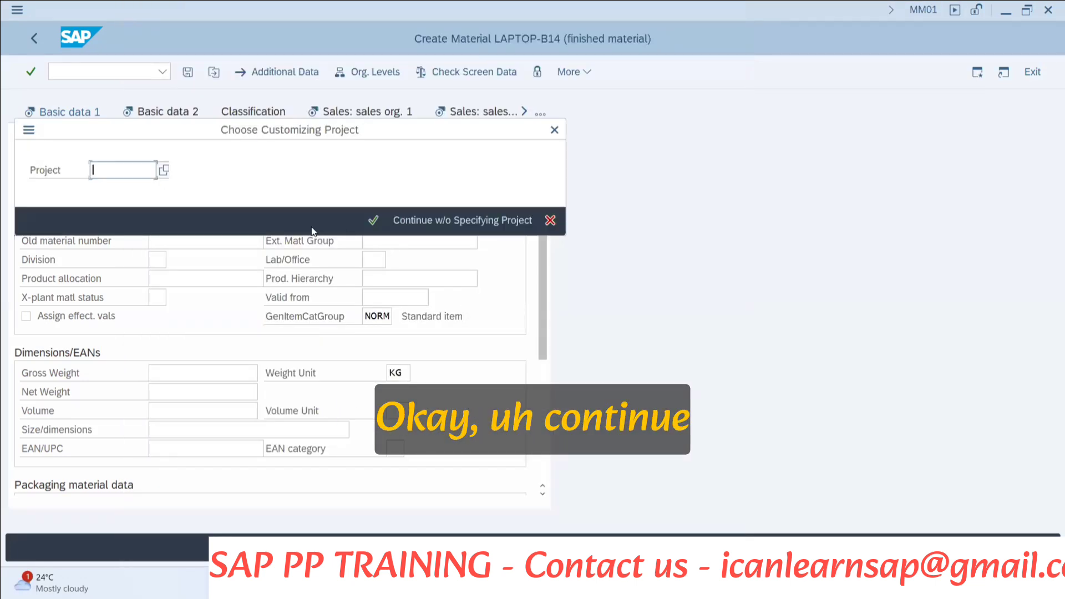
click(408, 219)
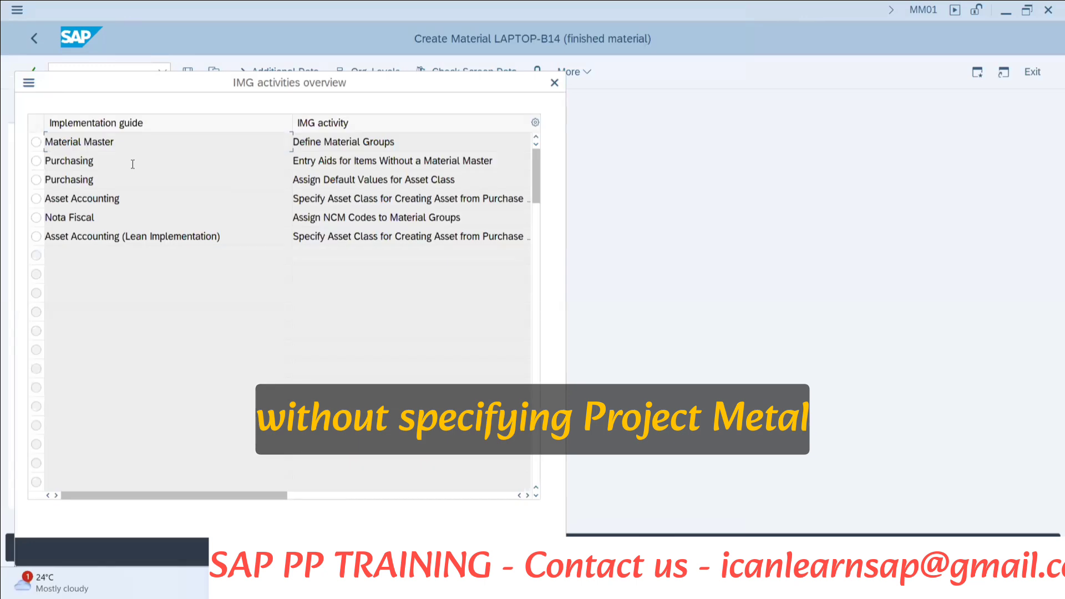
click(37, 142)
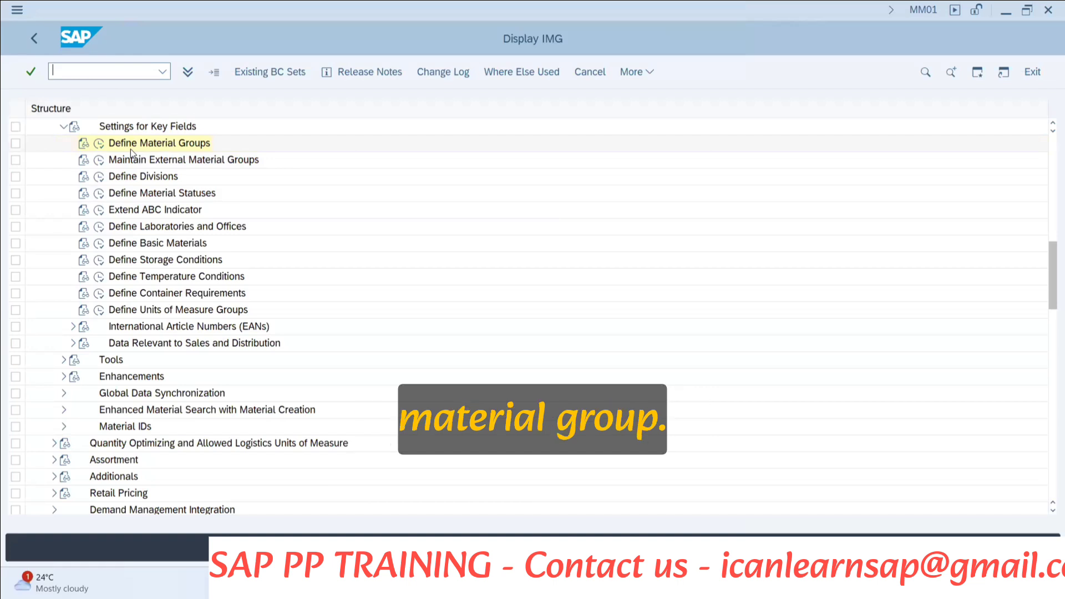
click(86, 145)
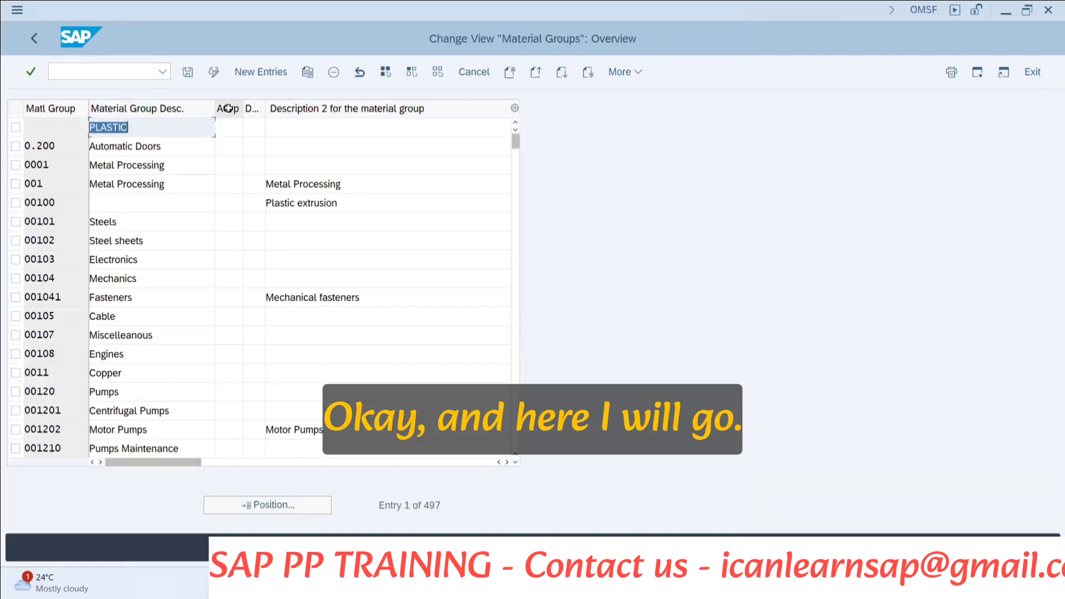
Start a new material group entry and enter "COM LAP" as its material group code.
click(262, 71)
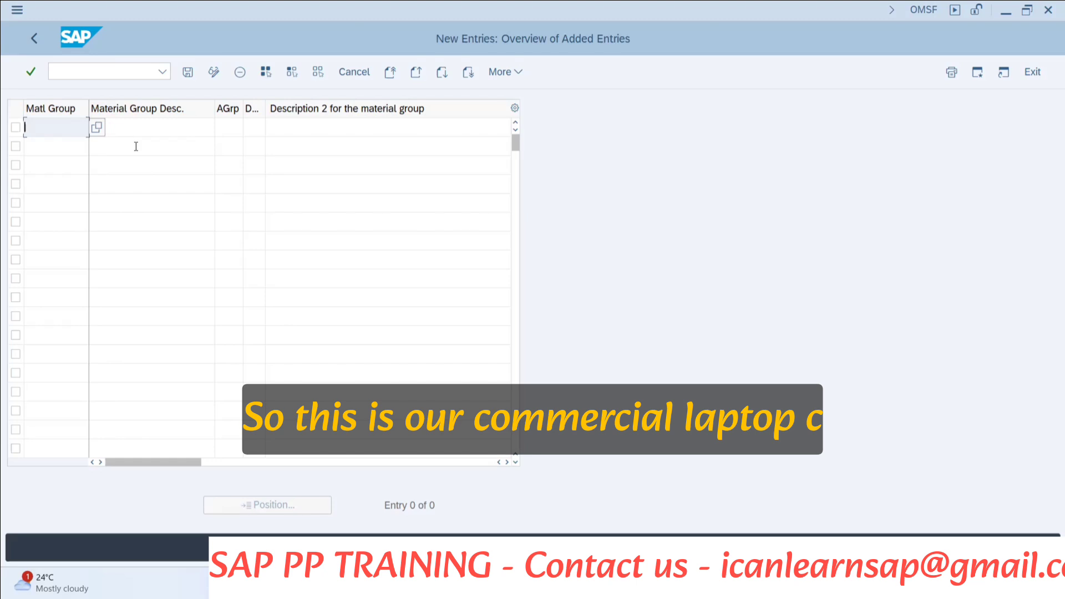
text(COM L)
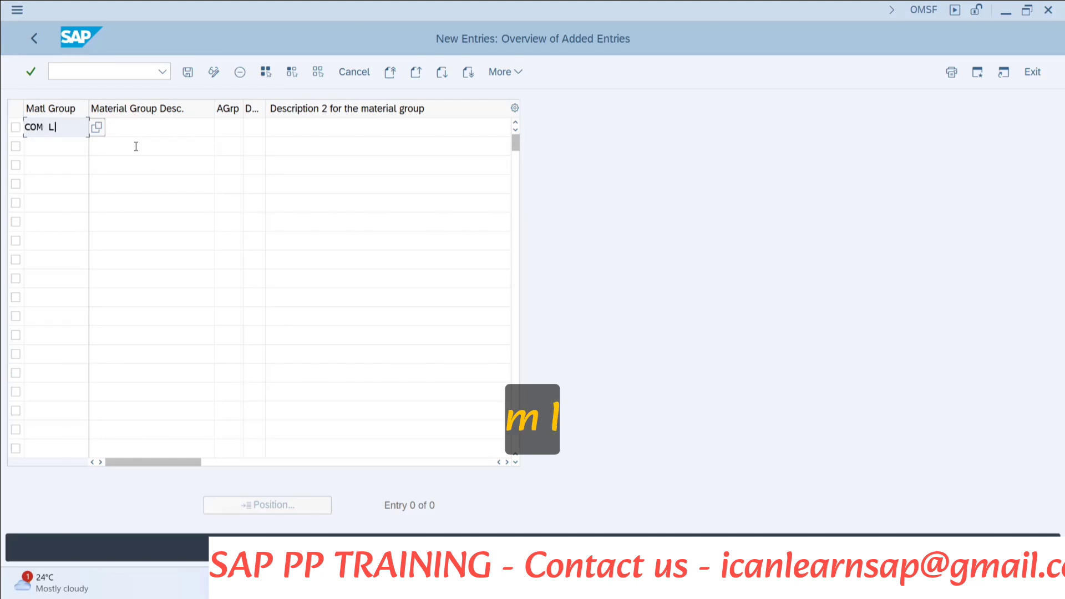
text(AP)
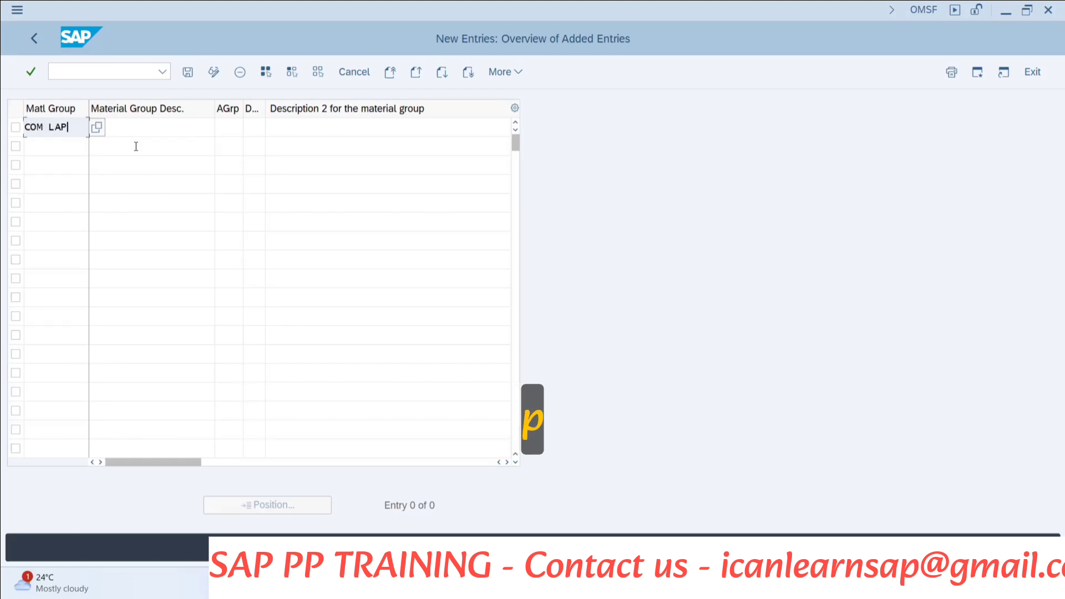
text(TO)
key(BackSpace)
key(BackSpace)
key(BackSpace)
text(P)
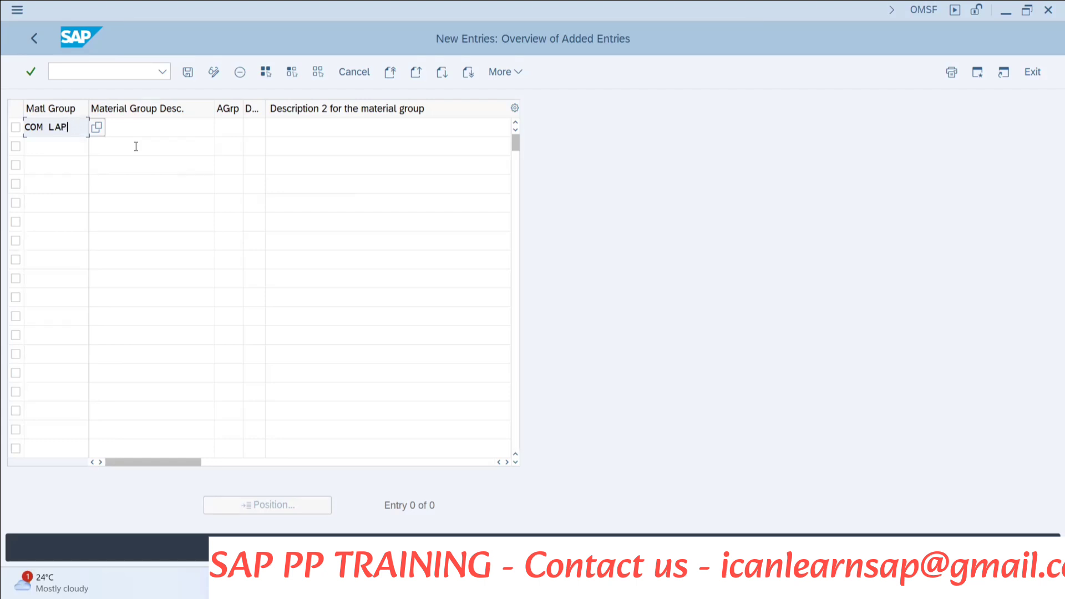
Enter "Commercial Laptop" as the description of the COM LAP material group.
click(140, 132)
text(C)
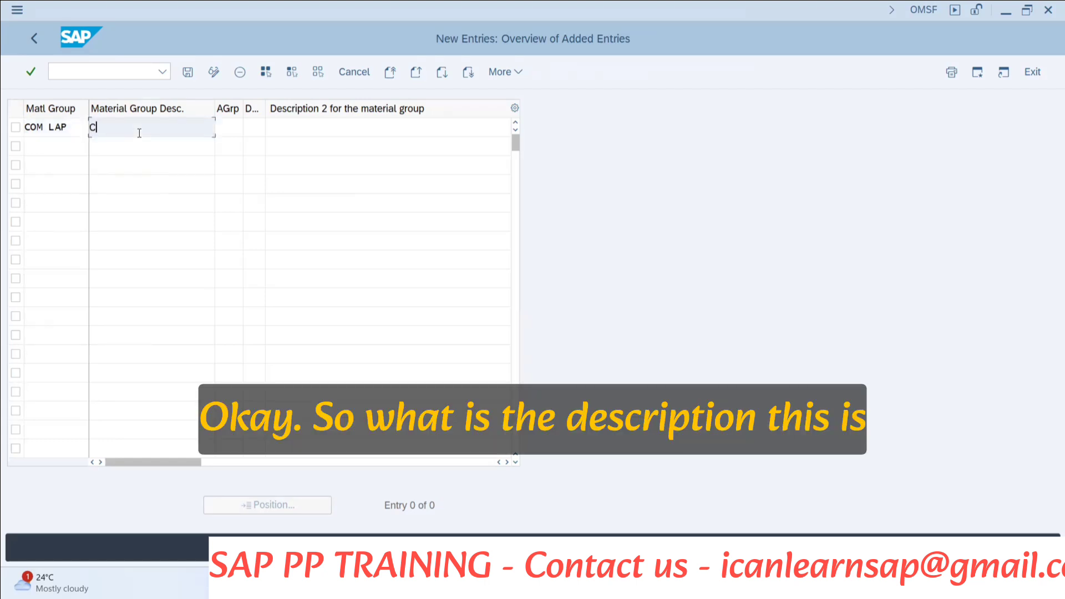
text(ommercial )
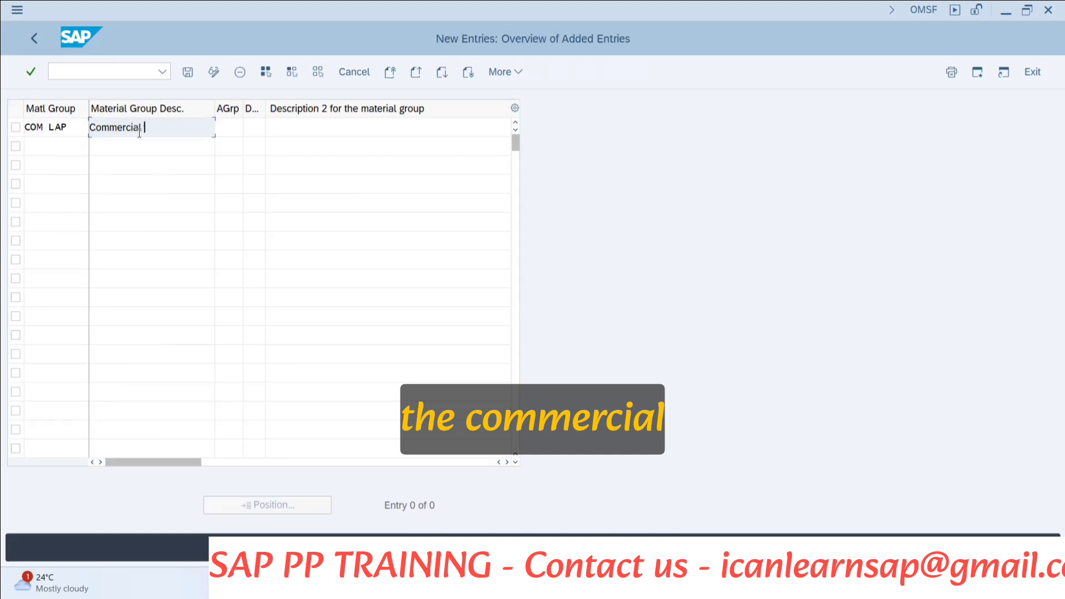
text(Laptop)
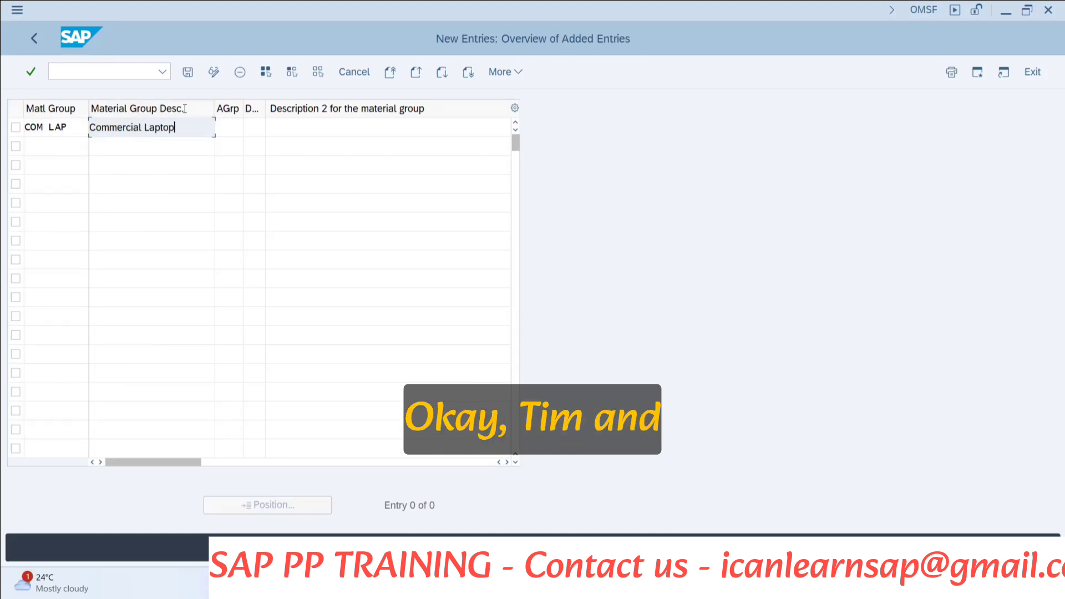
Add a second material group with code "INDST LAP" and description "Insdusty Laptop".
click(48, 147)
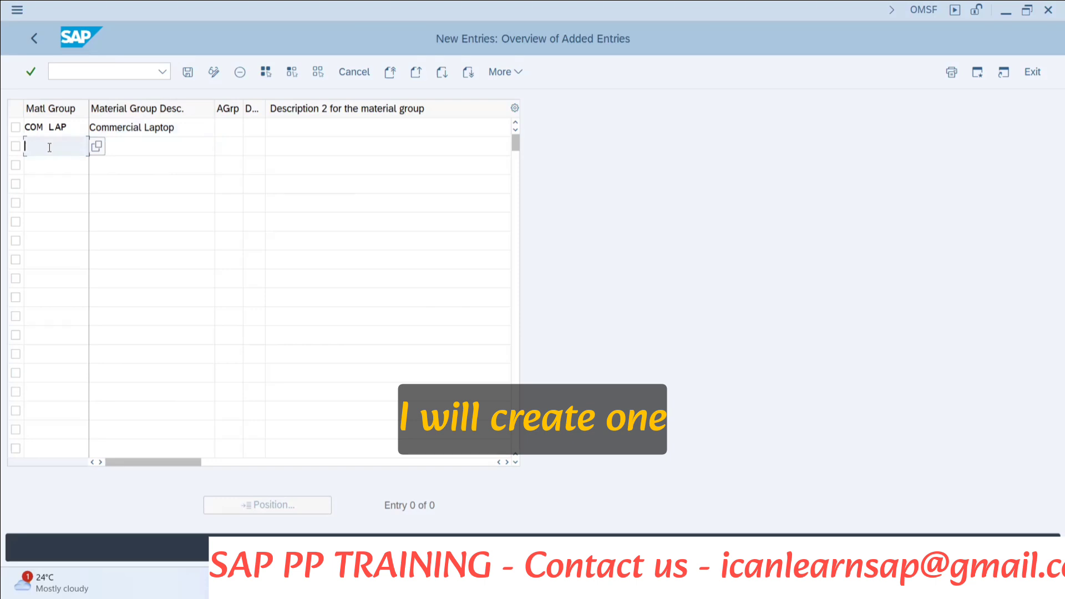
text(INDS)
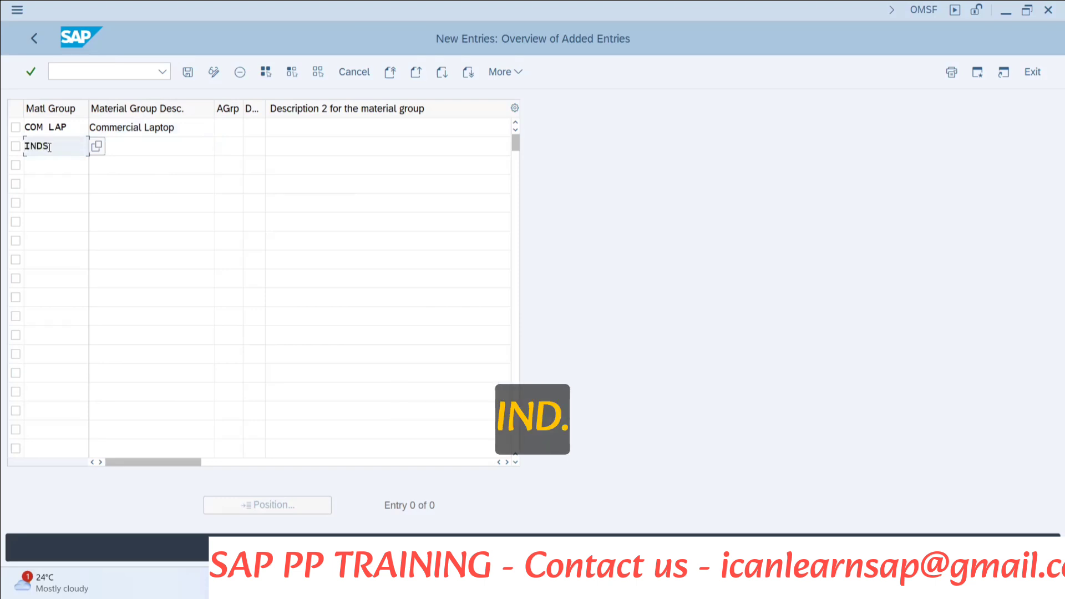
text(T LAP)
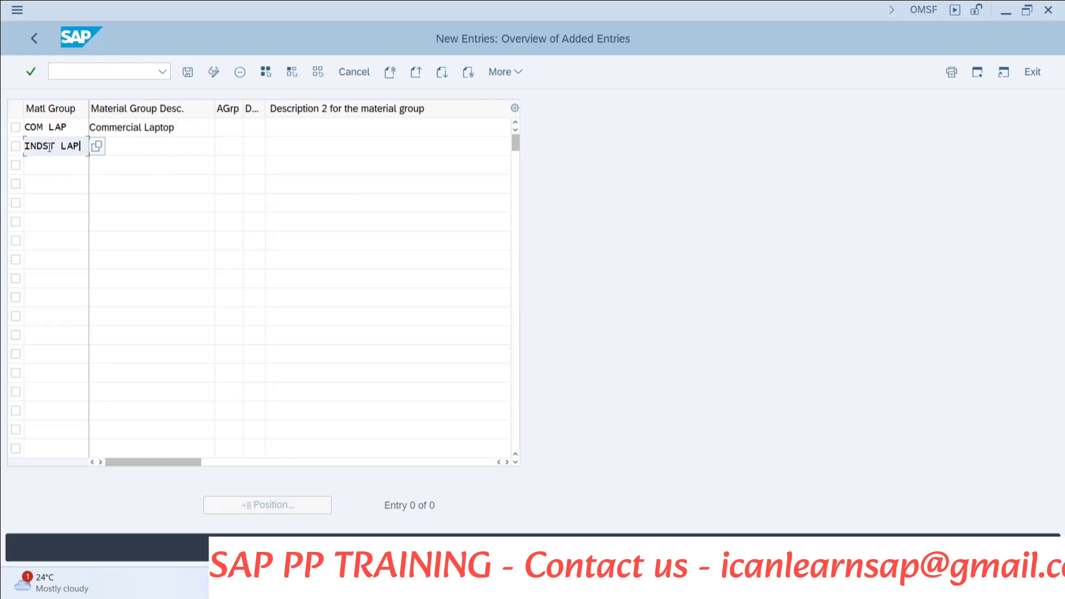
click(165, 150)
text(Ins)
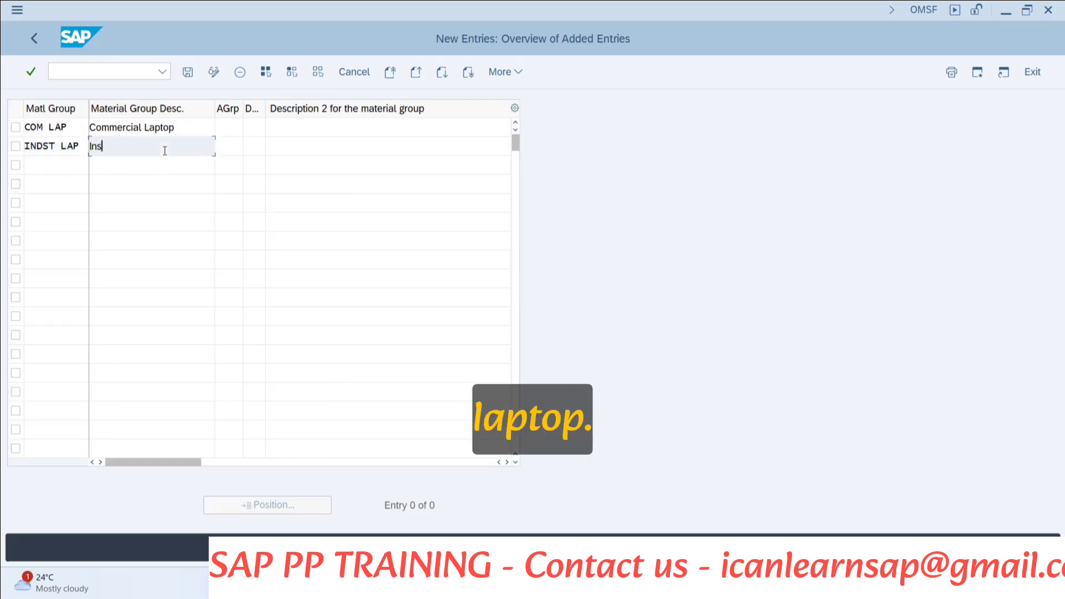
text(dusty Laptop)
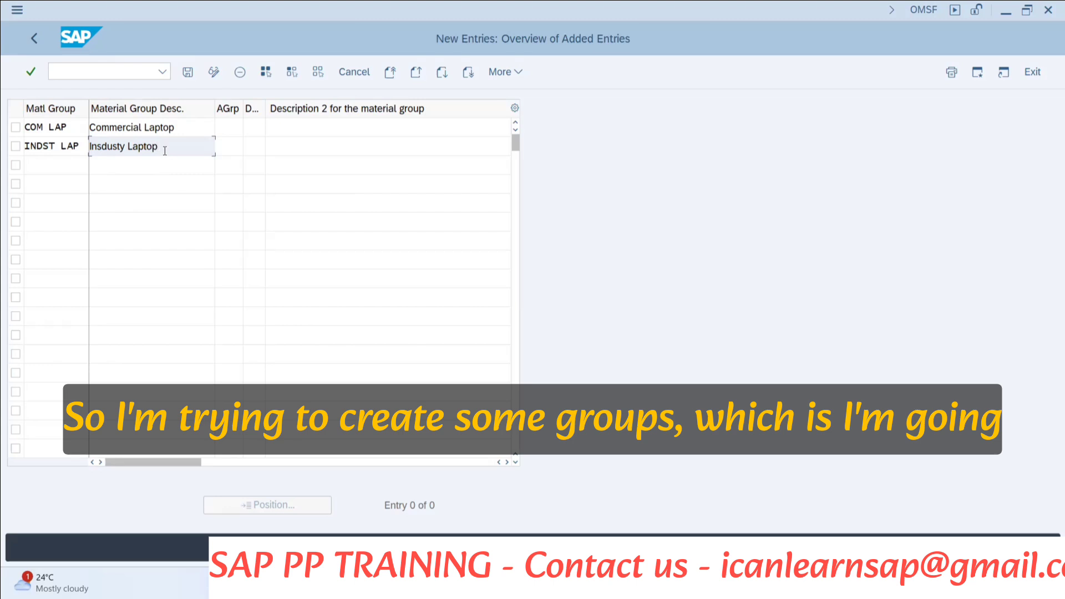
Add a third material group with code "GAME LAPT" and description "Gaming Laptop", and validate the entries.
click(50, 171)
text(GA)
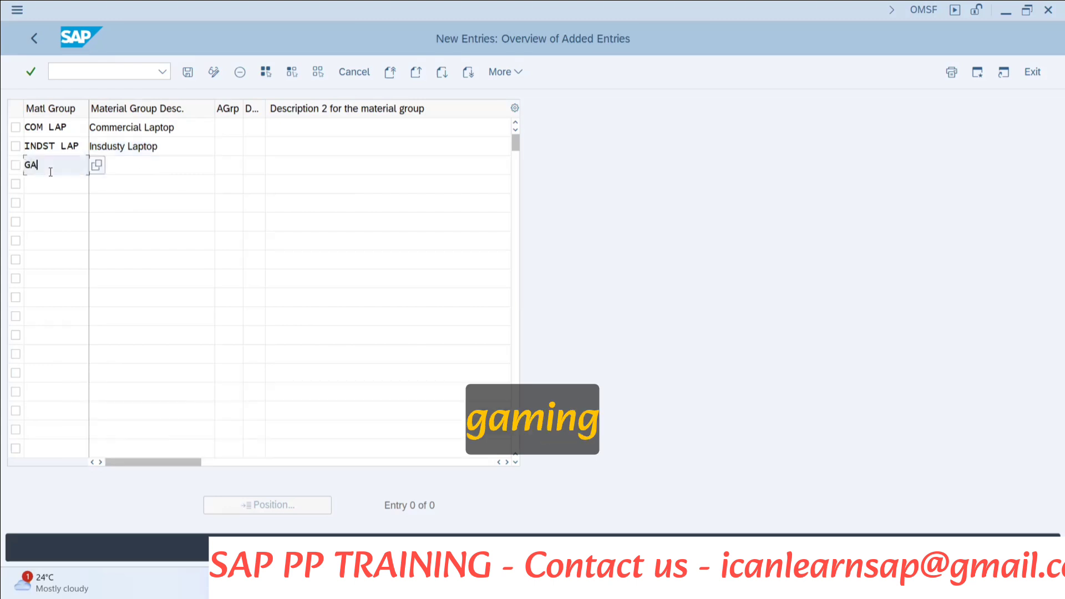
text(ME LAPT)
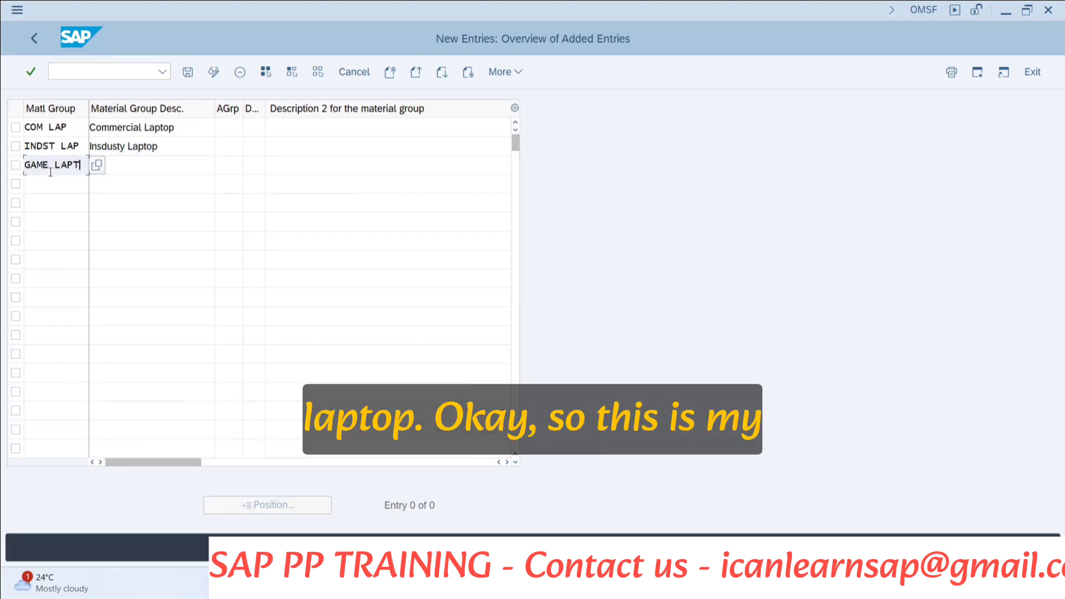
click(138, 162)
text(Gaming LAp)
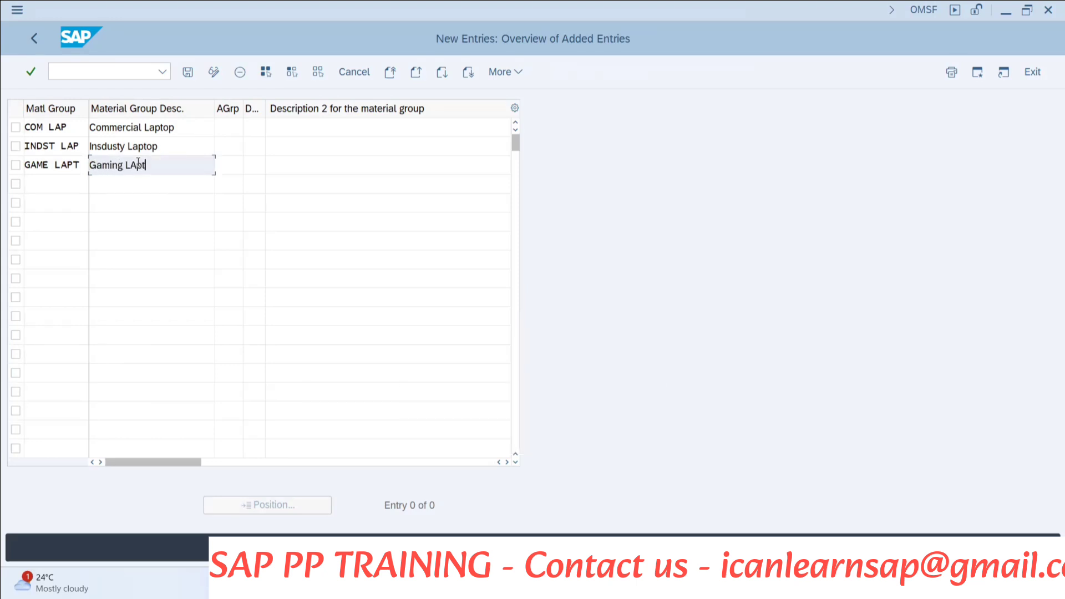
text(t)
key(BackSpace)
key(BackSpace)
key(BackSpace)
text(aptop)
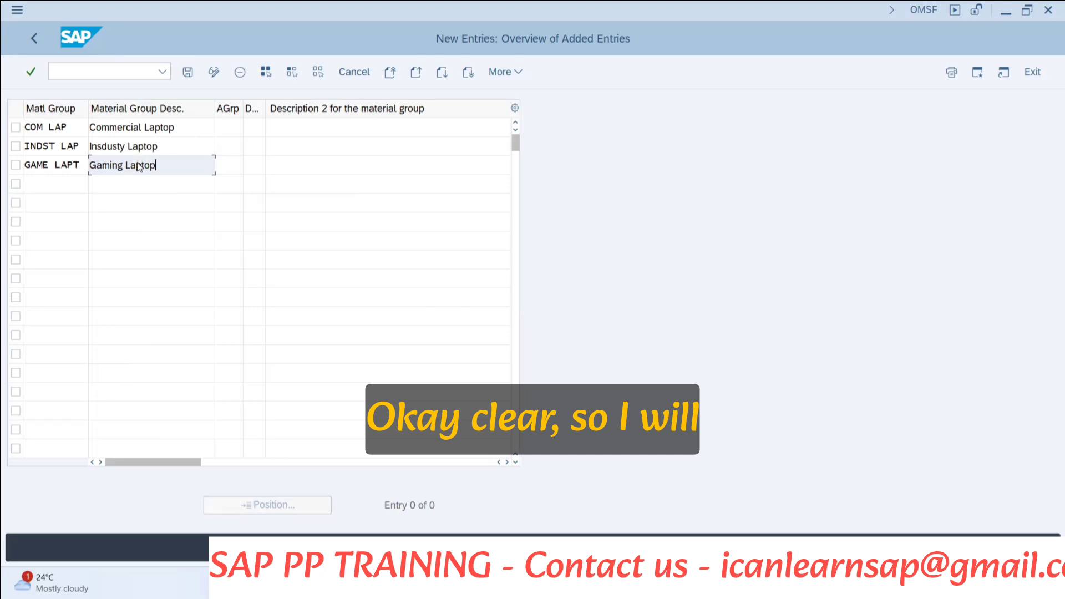
key(Return)
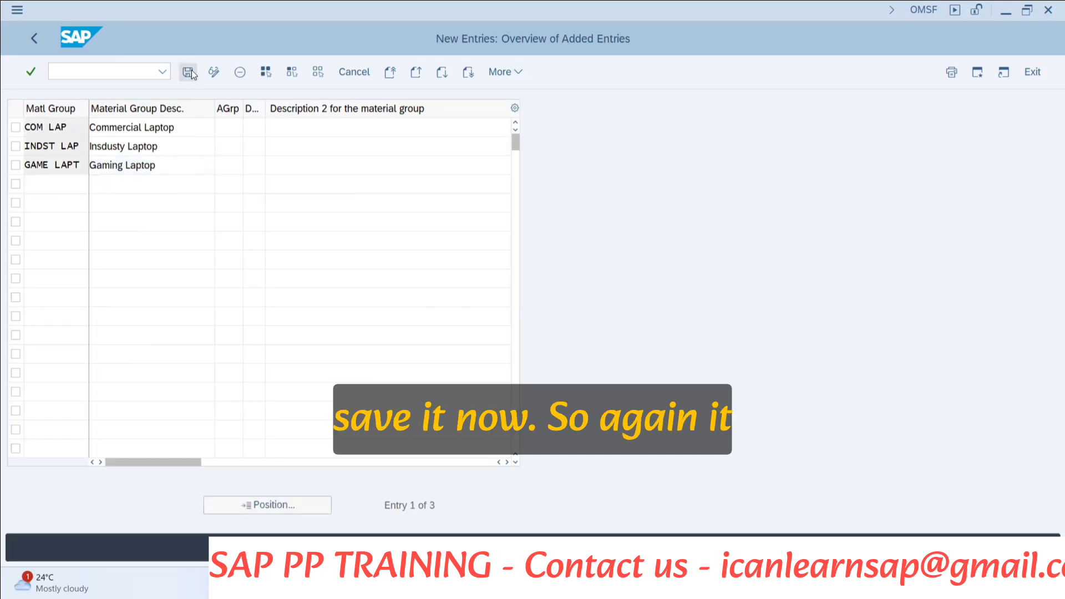
Save the new material groups under the proposed customizing request "B15 - SAP Org Structure".
click(189, 72)
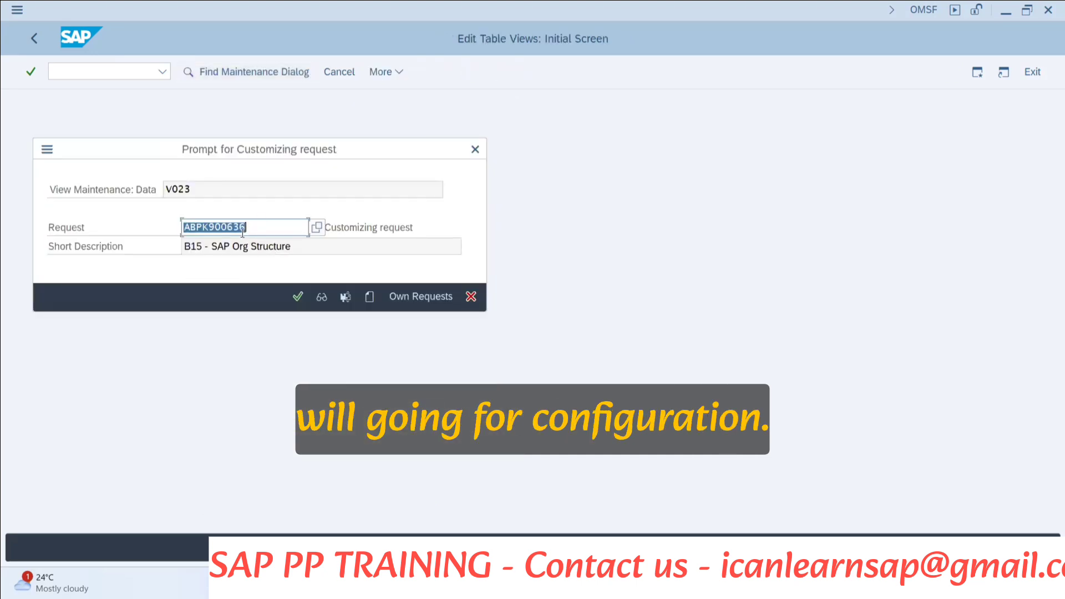
click(297, 297)
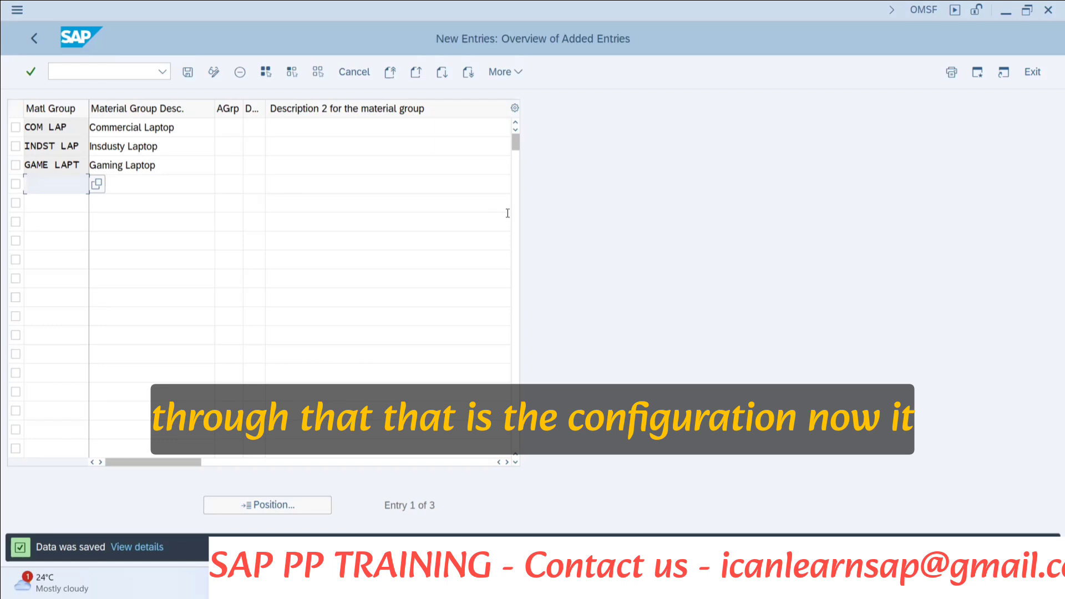
click(192, 73)
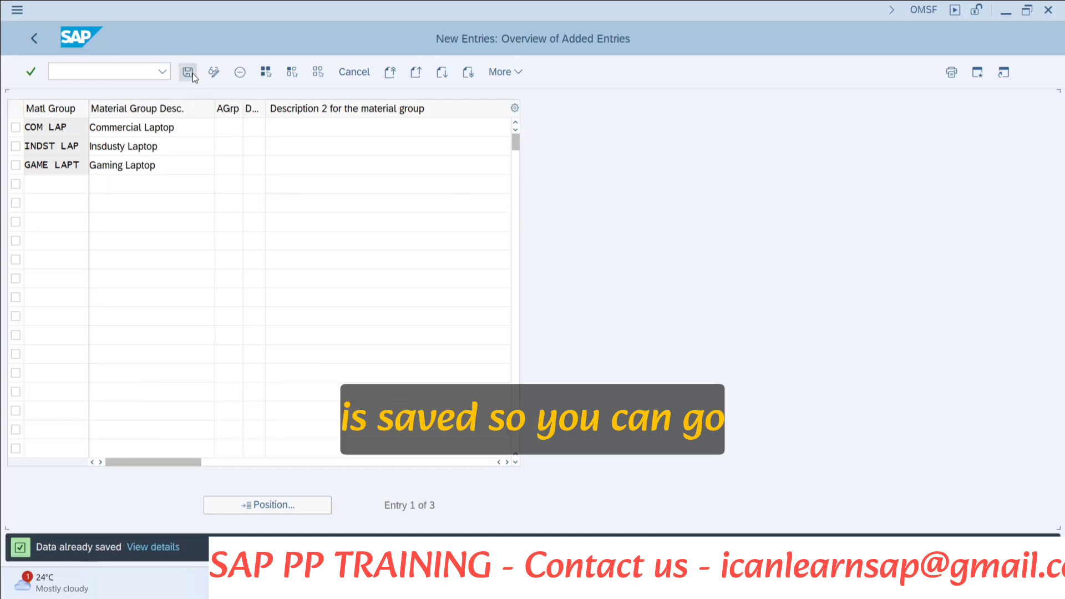
Leave the material group configuration and return to the LAPTOP-B14 basic data, closing the IMG activities overview and the old material group list.
click(41, 31)
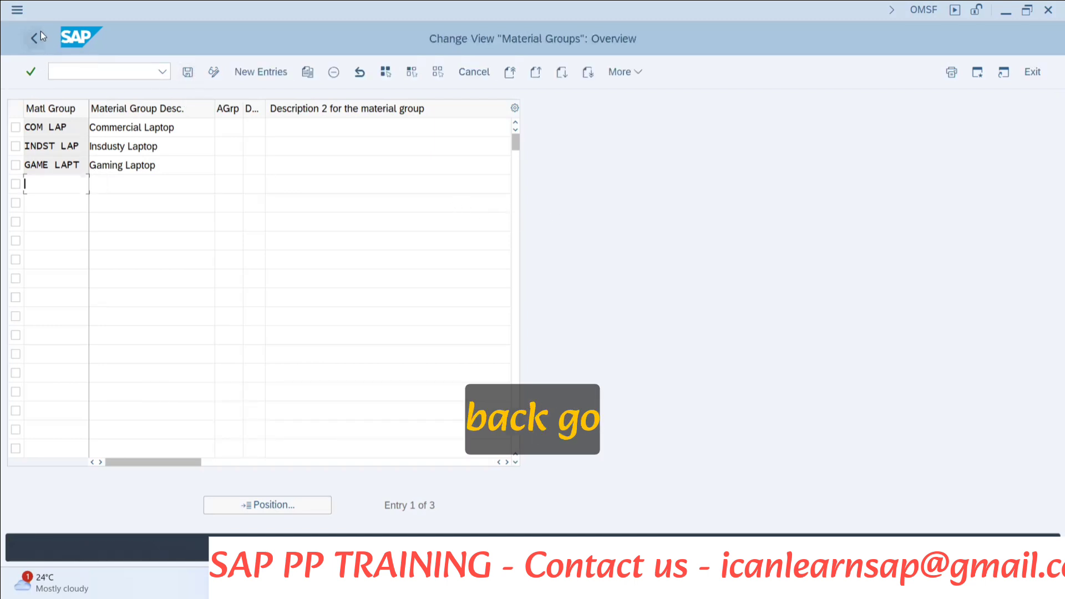
click(34, 37)
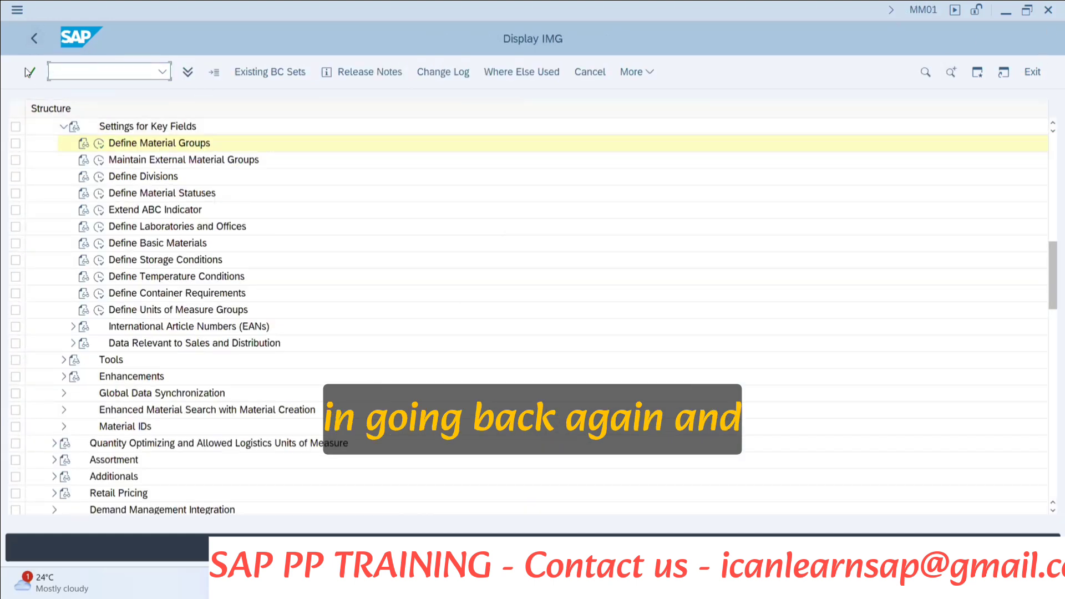
click(29, 47)
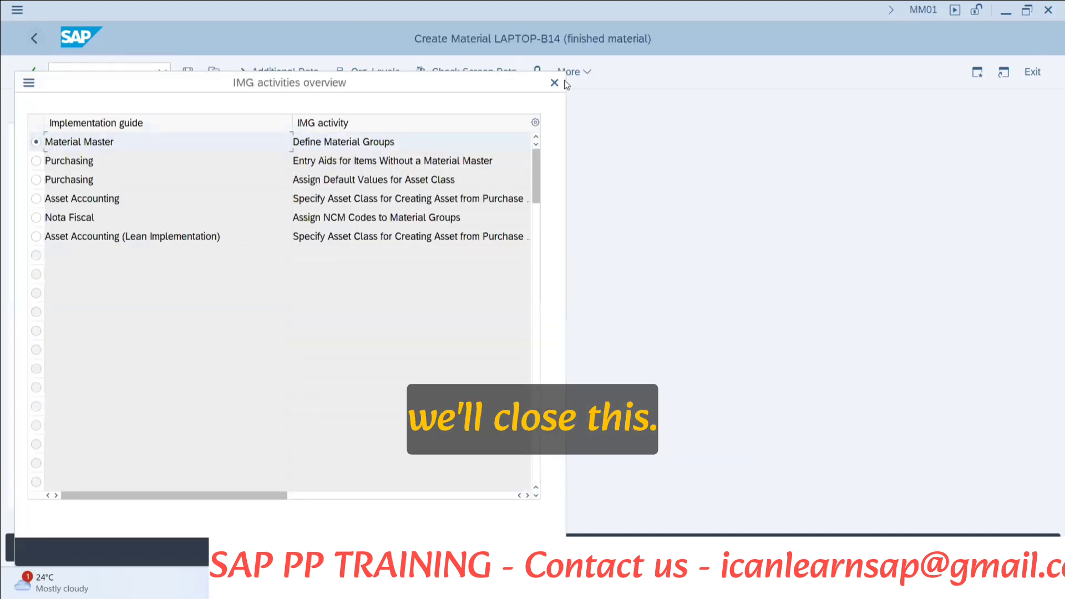
click(554, 82)
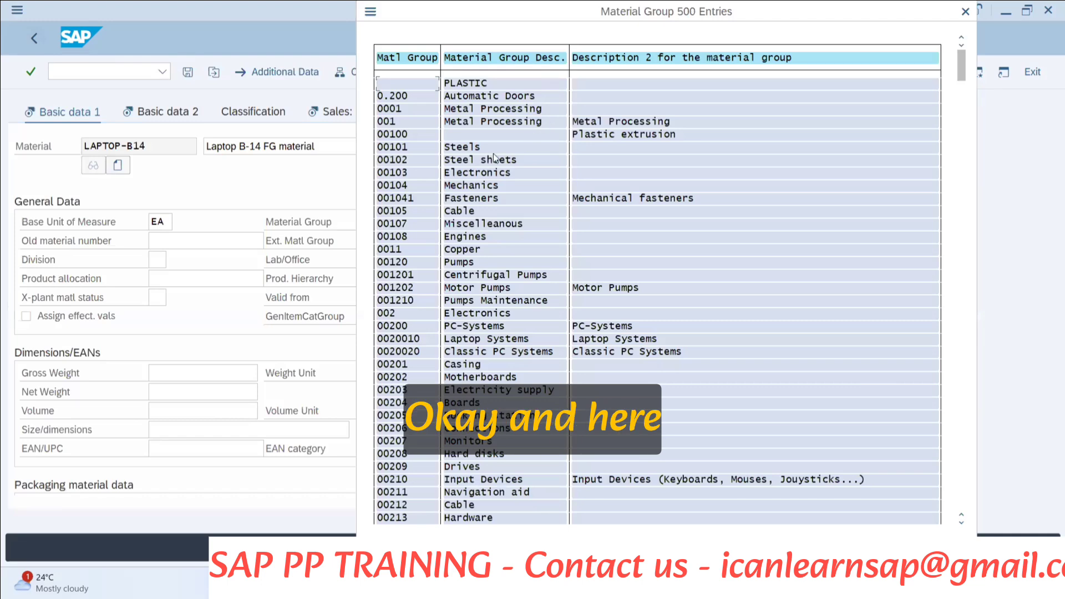
click(965, 11)
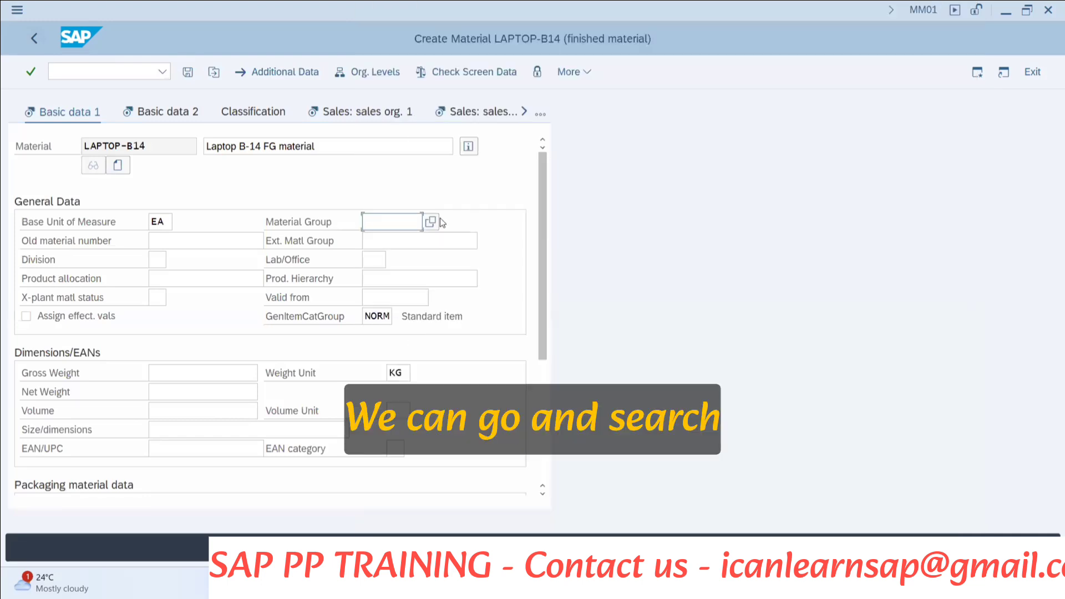
Search the available material groups for "Laptop" and assign COM LAP as the material group of LAPTOP-B14.
click(431, 222)
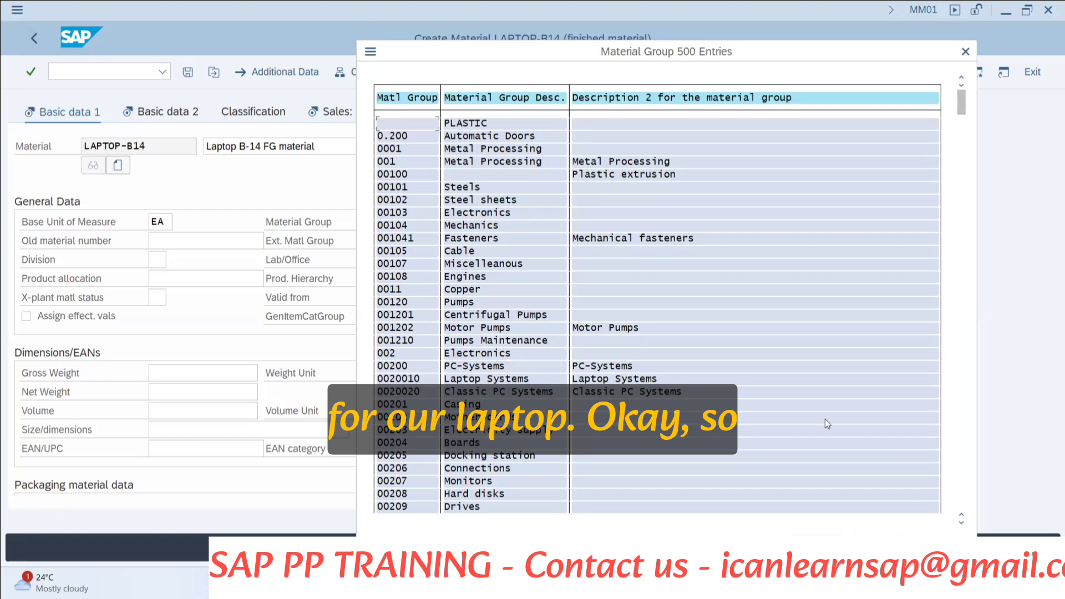
key(ctrl+f)
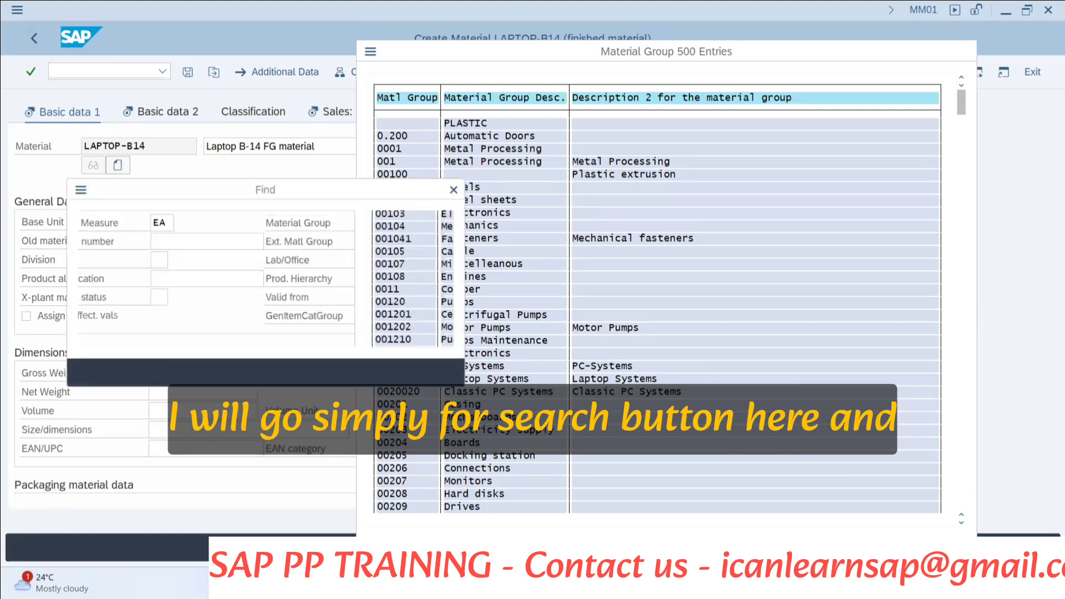
text(LApt)
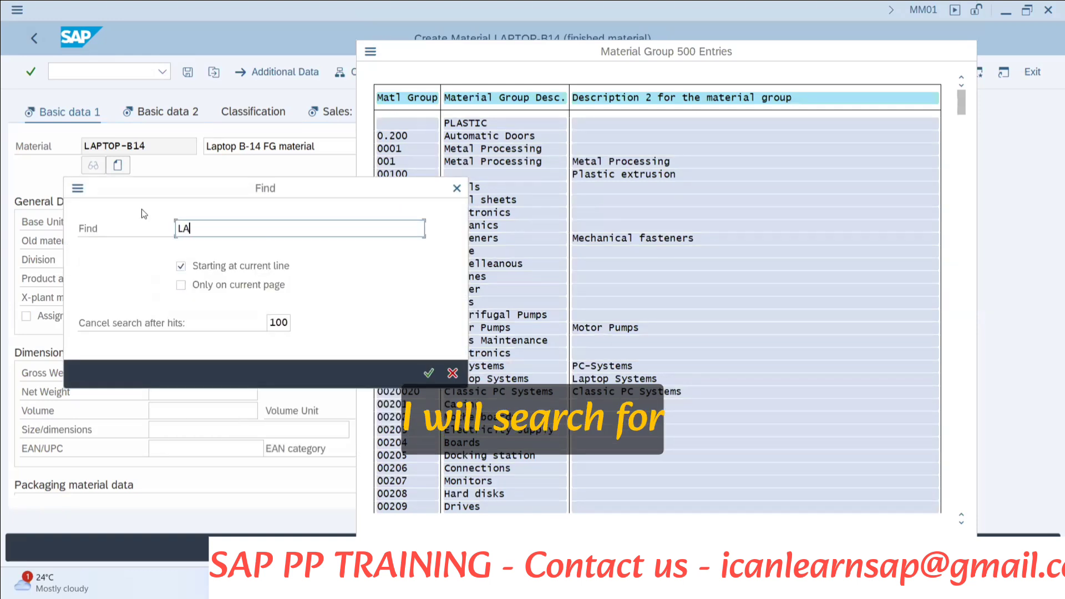
key(BackSpace)
key(BackSpace)
key(BackSpace)
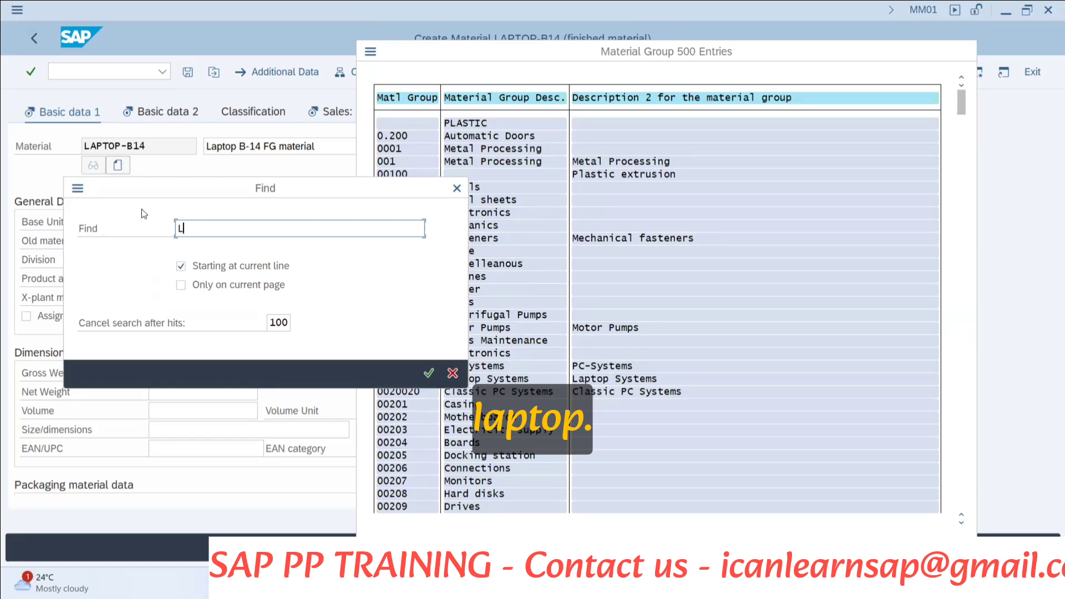
text(aptop)
key(Return)
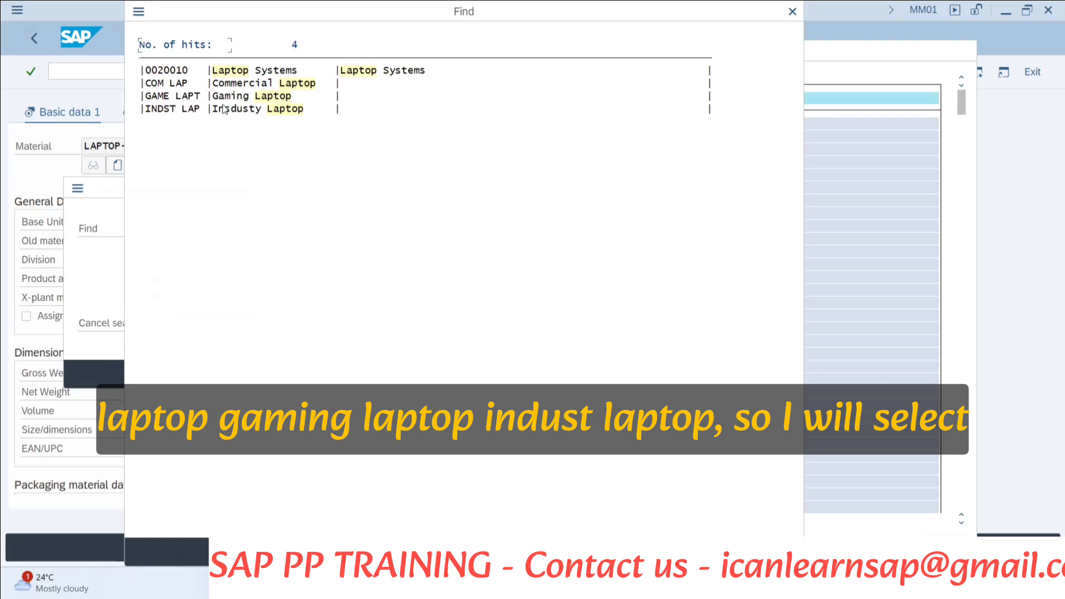
click(233, 83)
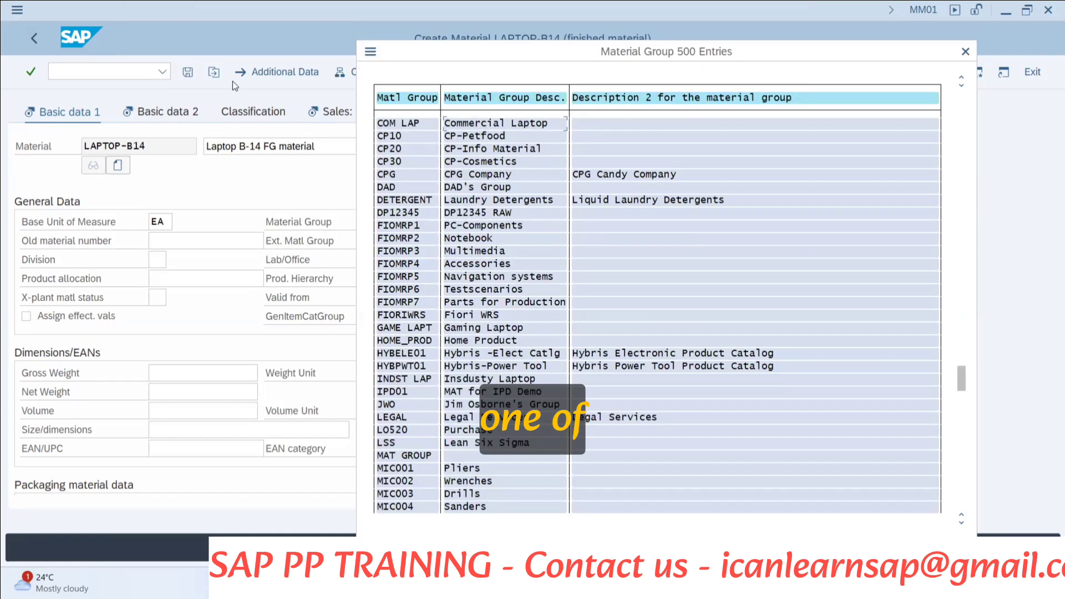
click(467, 125)
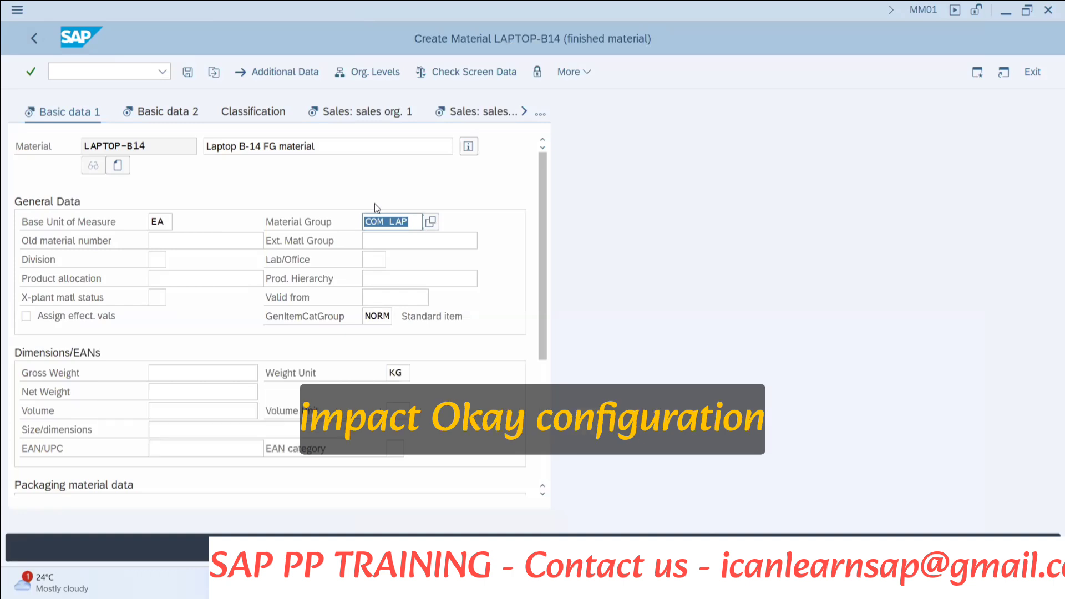
Switch to PowerPoint to view the Material group slide, and return to the LAPTOP-B14 material in SAP.
key(alt+Tab)
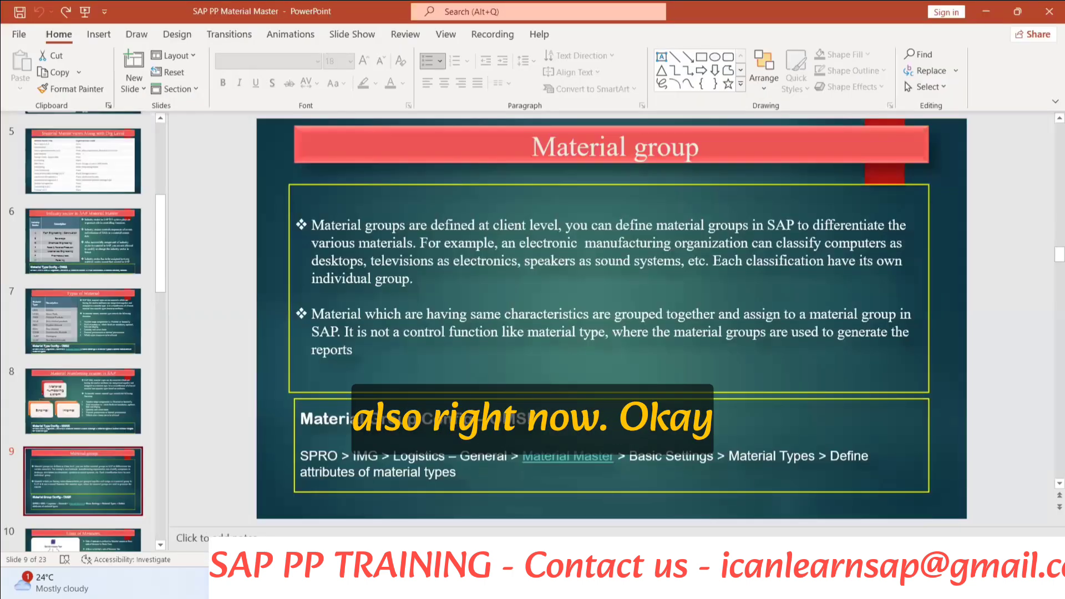
key(alt+Tab)
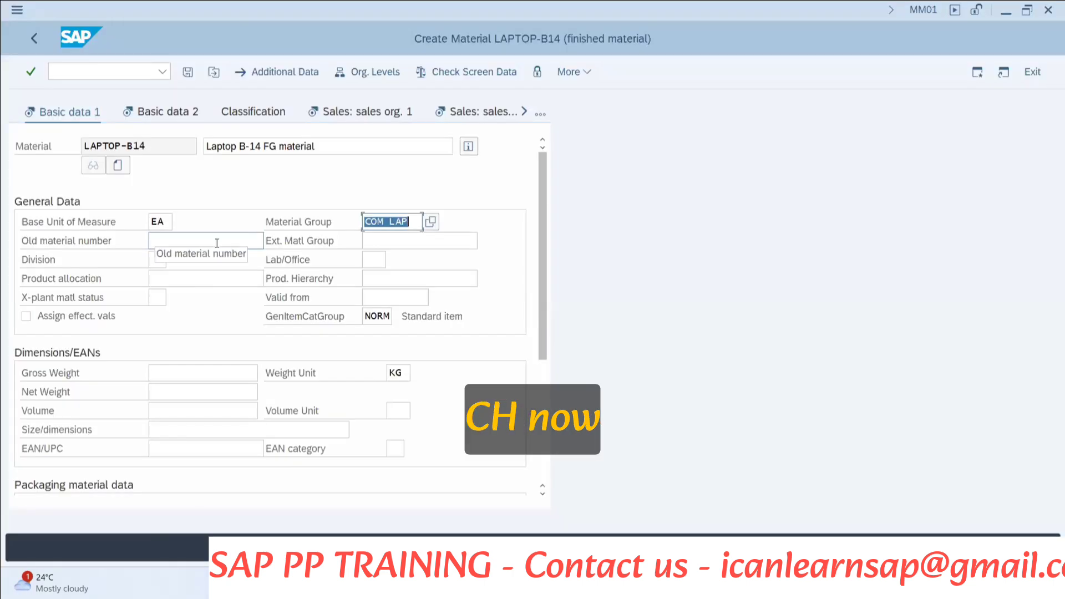